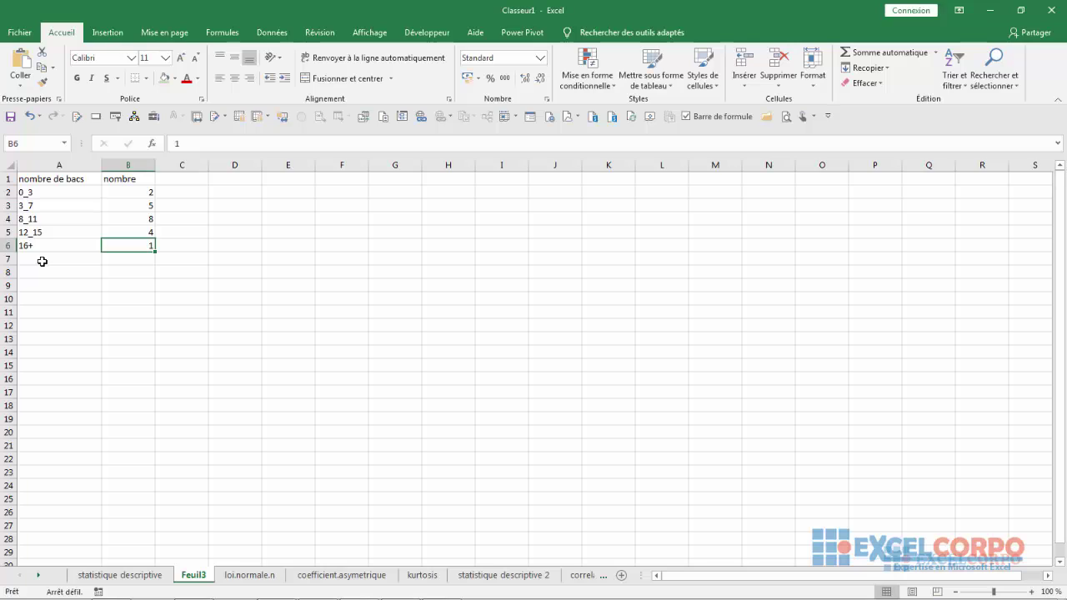
Dismiss the colour scheme prompt over Feuil3 and switch to the statistique descriptive sheet.
left_click(31, 260)
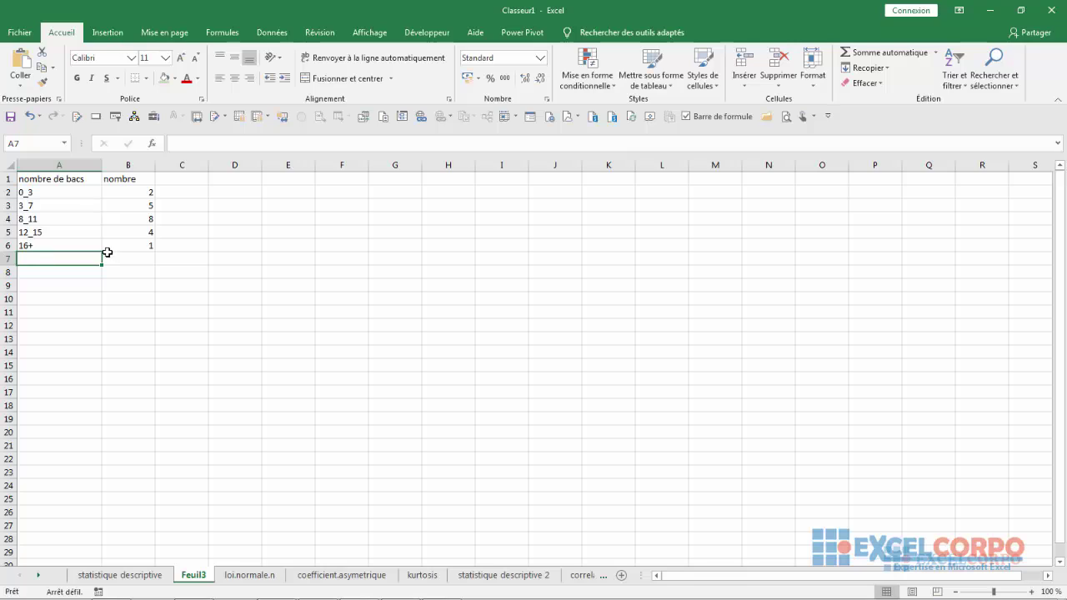
left_click(141, 247)
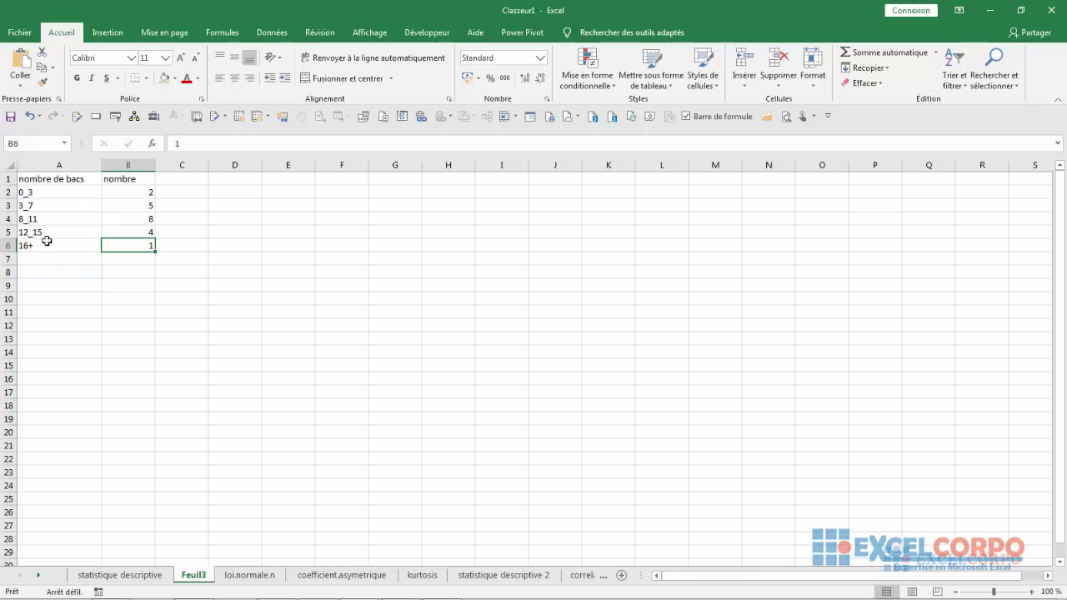
left_click(31, 260)
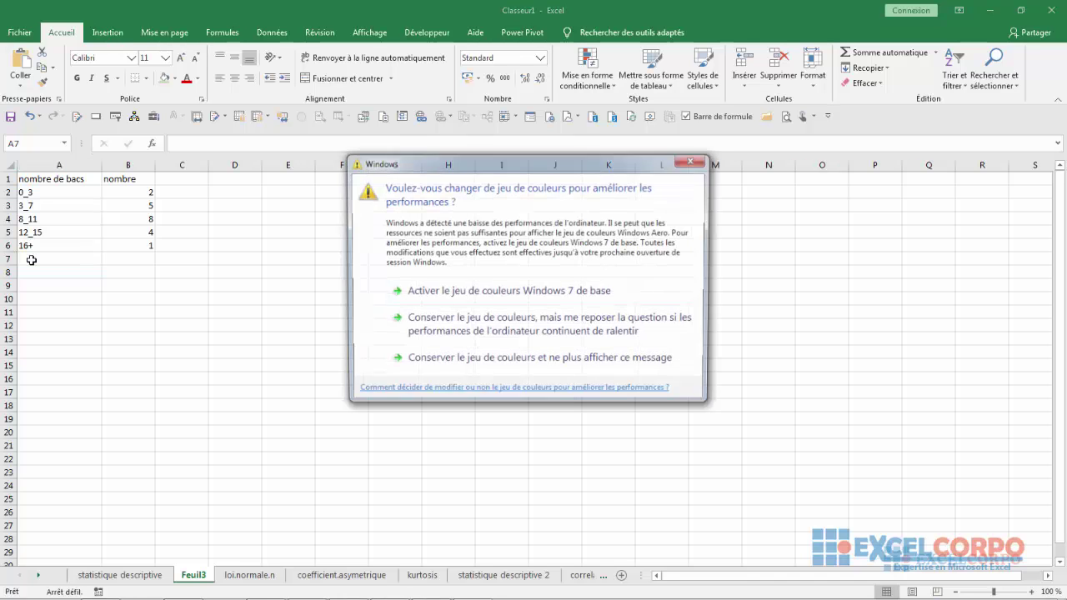
left_click(695, 156)
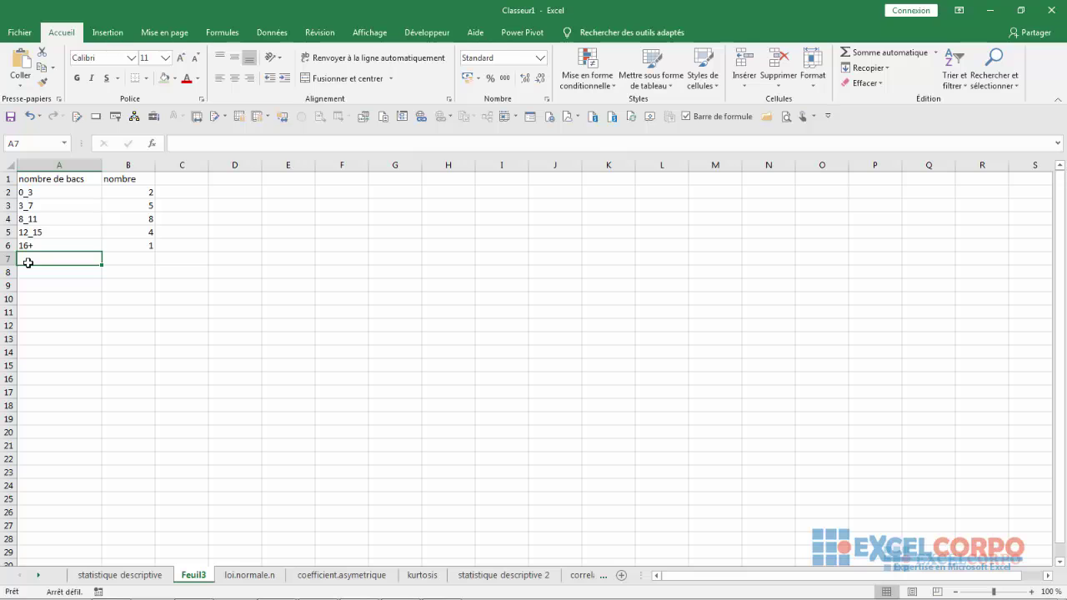
left_click(117, 576)
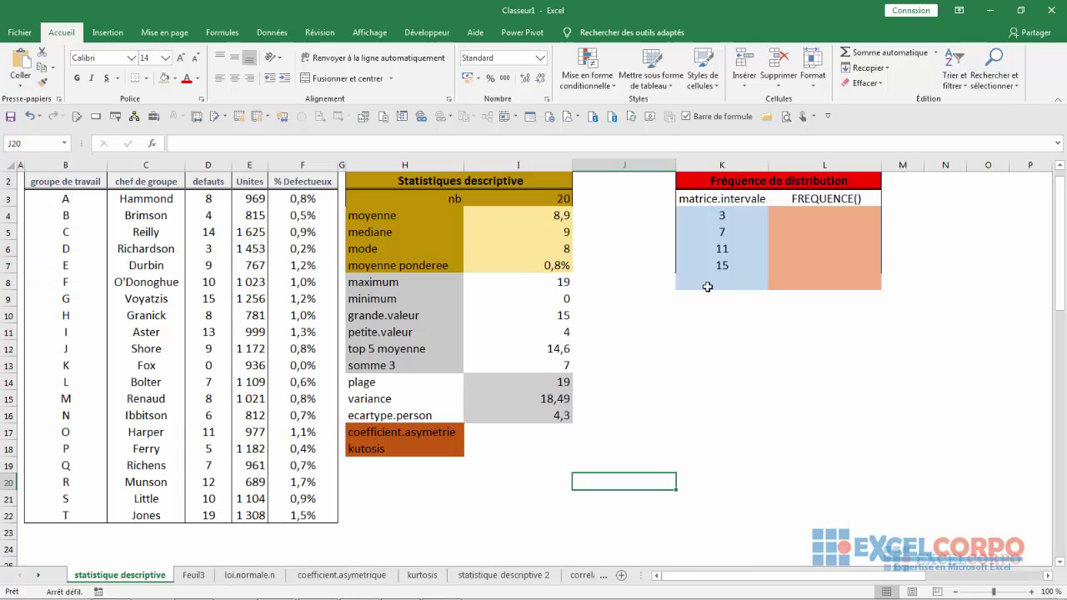
left_click(692, 159)
left_click(822, 201)
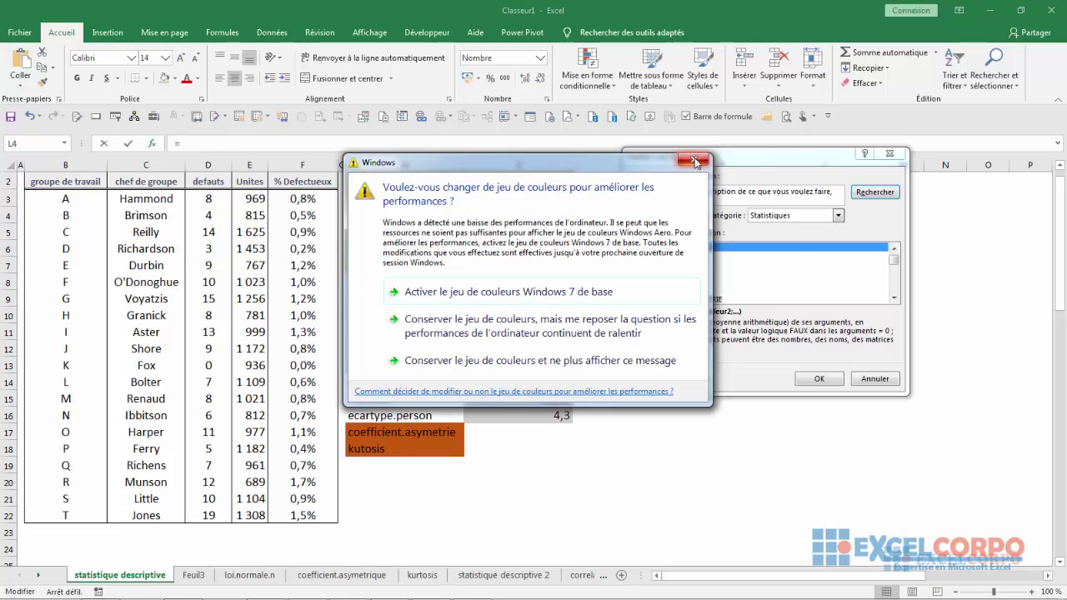
left_click(698, 165)
left_click(738, 284)
key("f")
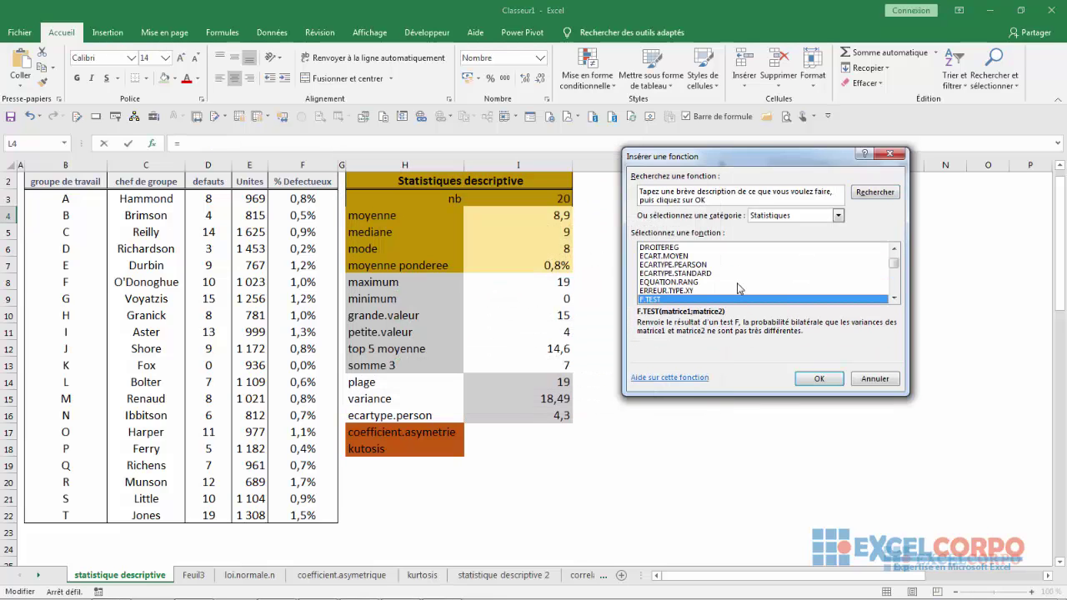
key("Down")
key("Down")
key("Down")
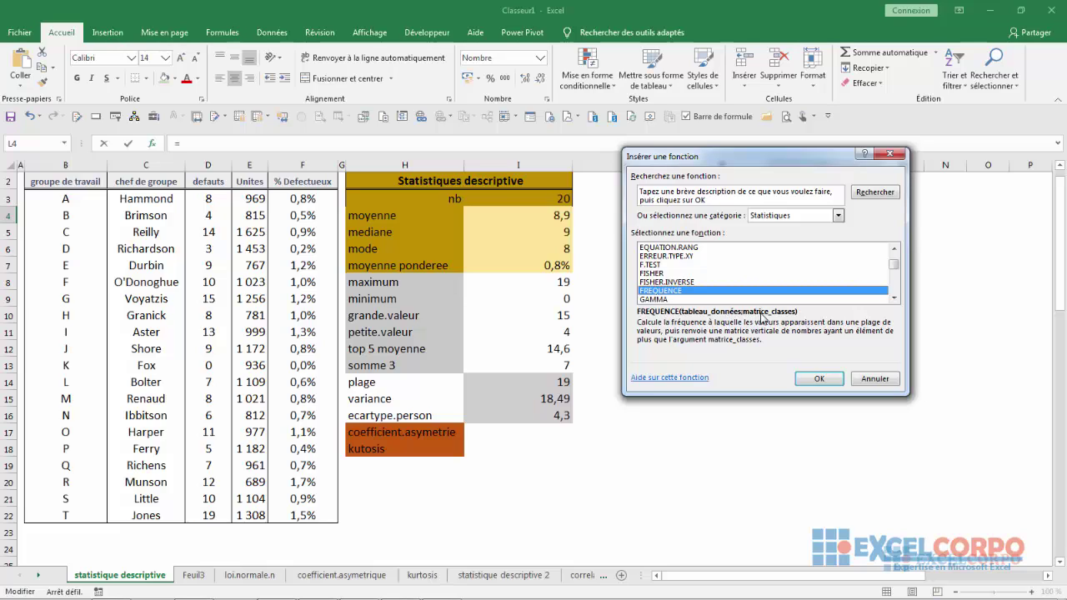
left_click(821, 380)
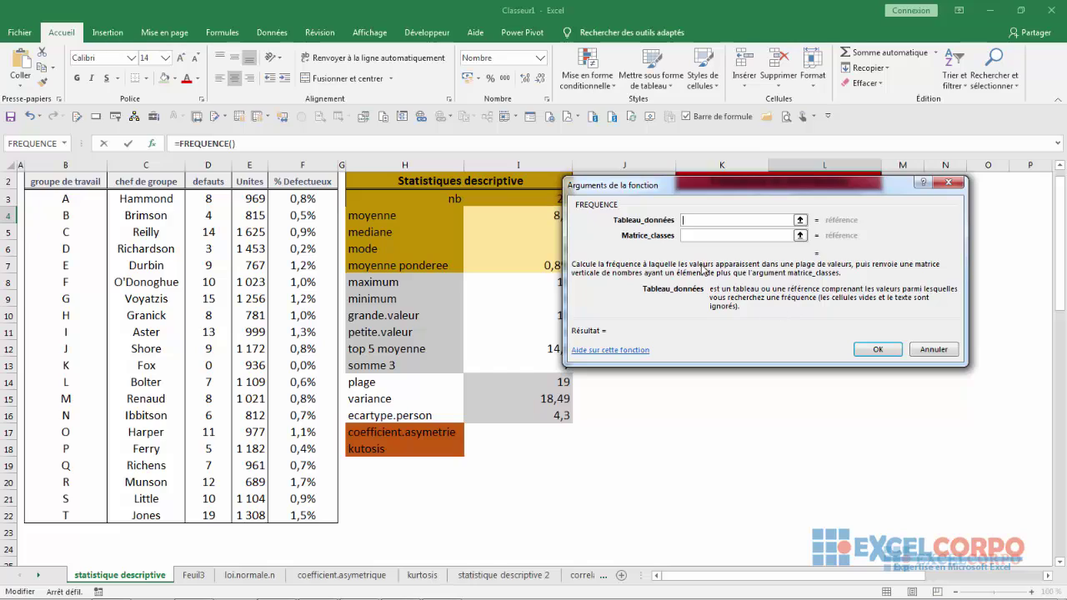
left_click(689, 236)
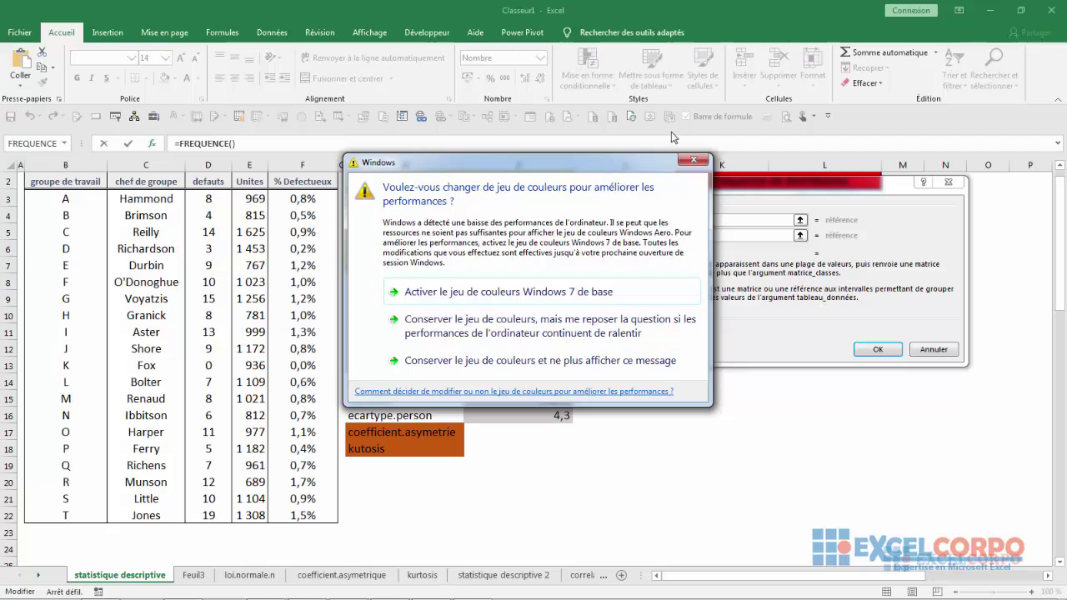
left_click(687, 160)
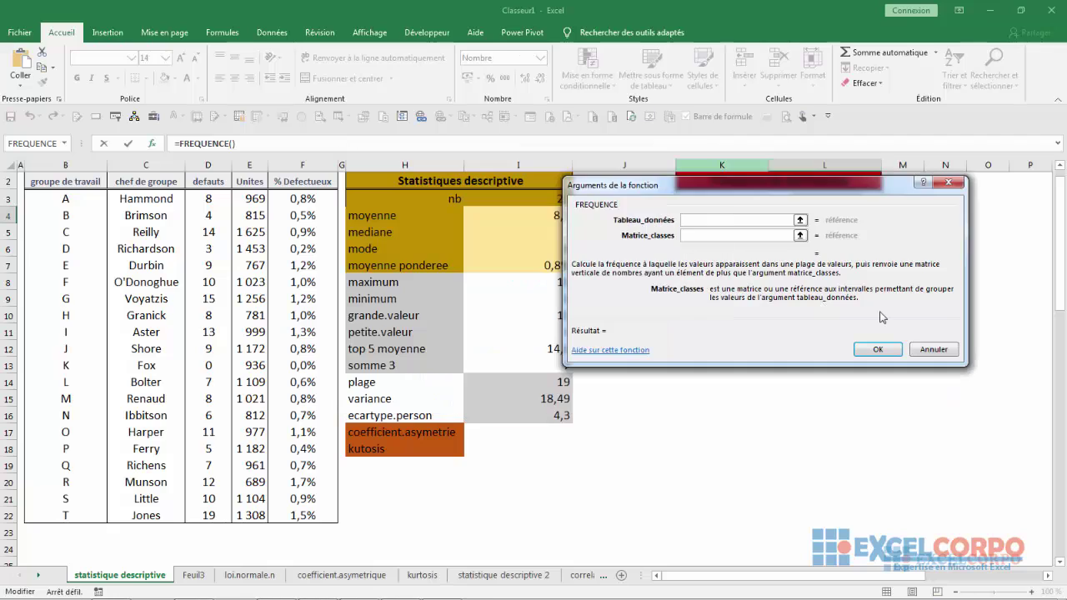
left_click(925, 352)
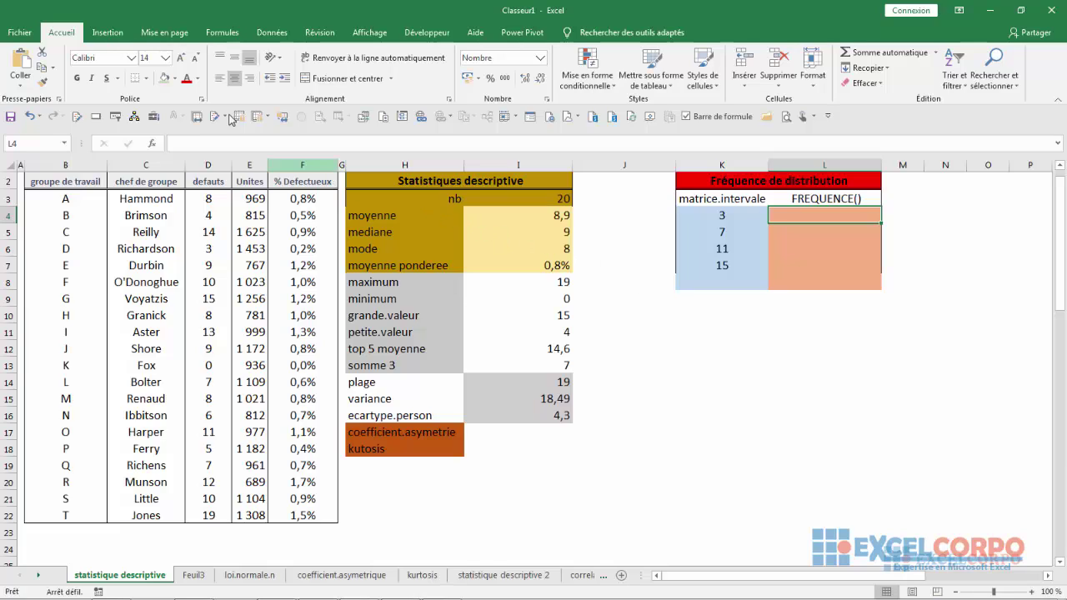
left_click(153, 143)
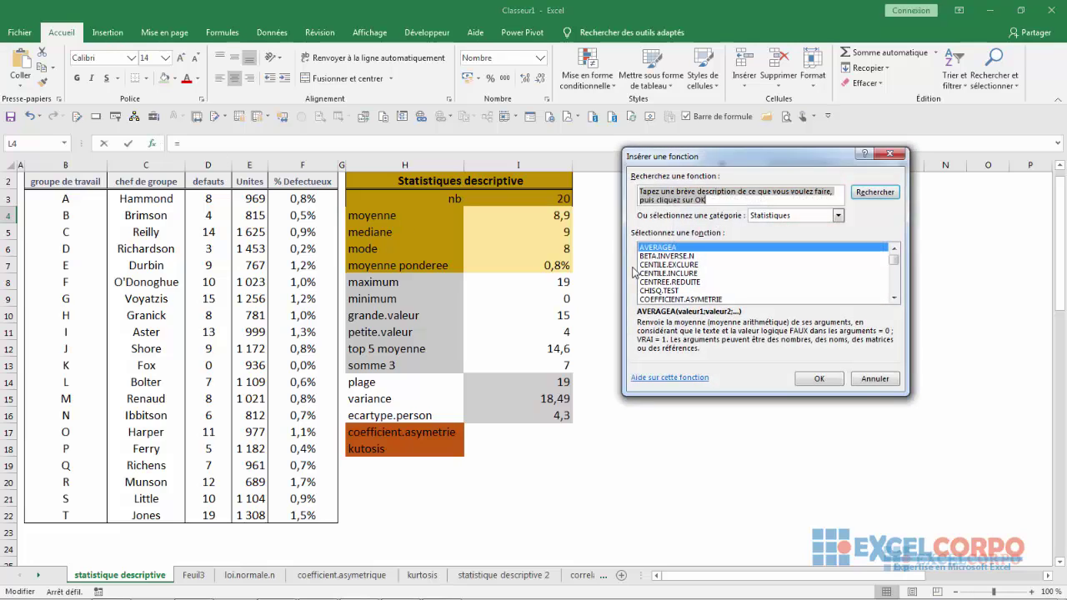
left_click(675, 274)
key("f")
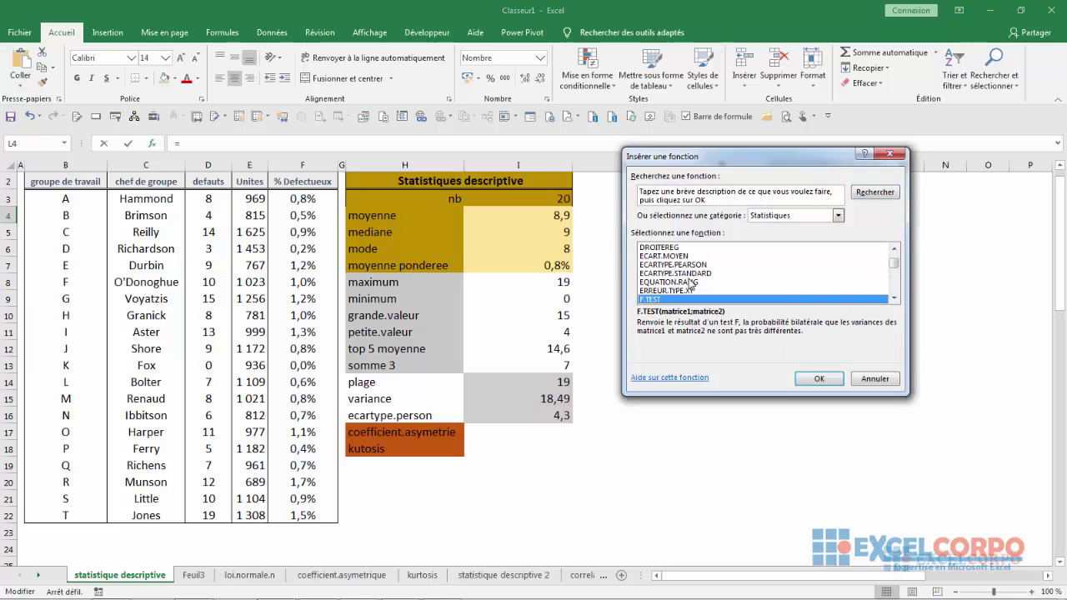
key("Down")
key("Down")
key("Down")
key("Down")
left_click(685, 291)
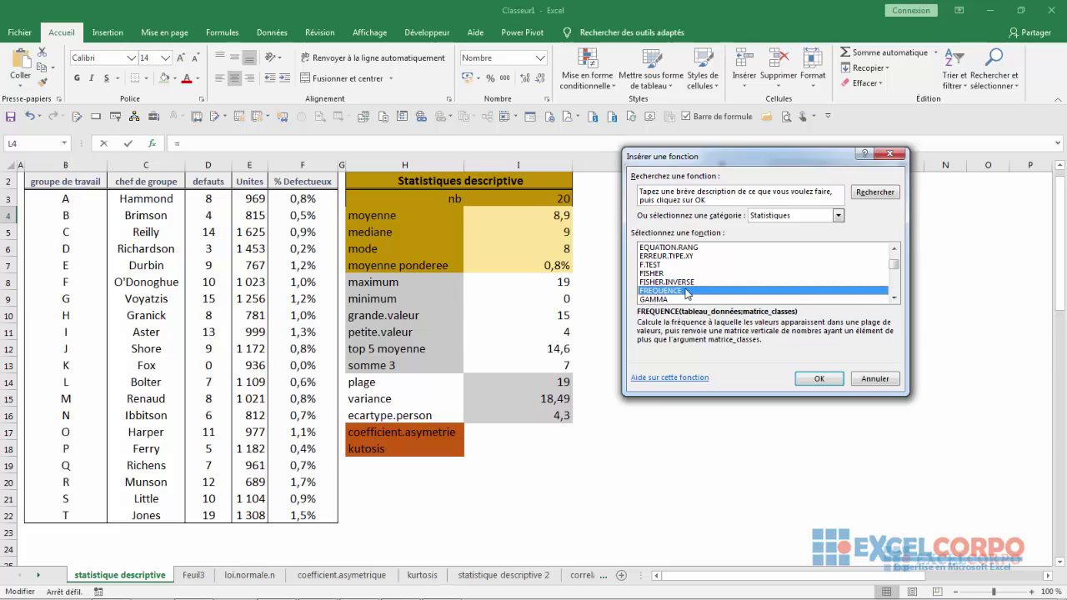
left_click(818, 377)
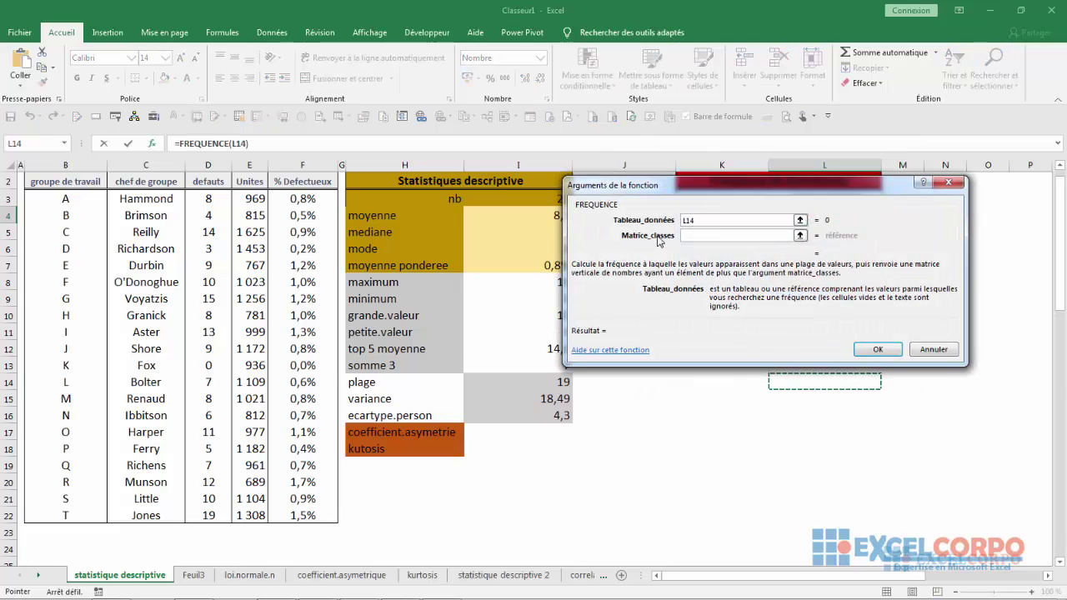
left_click(708, 236)
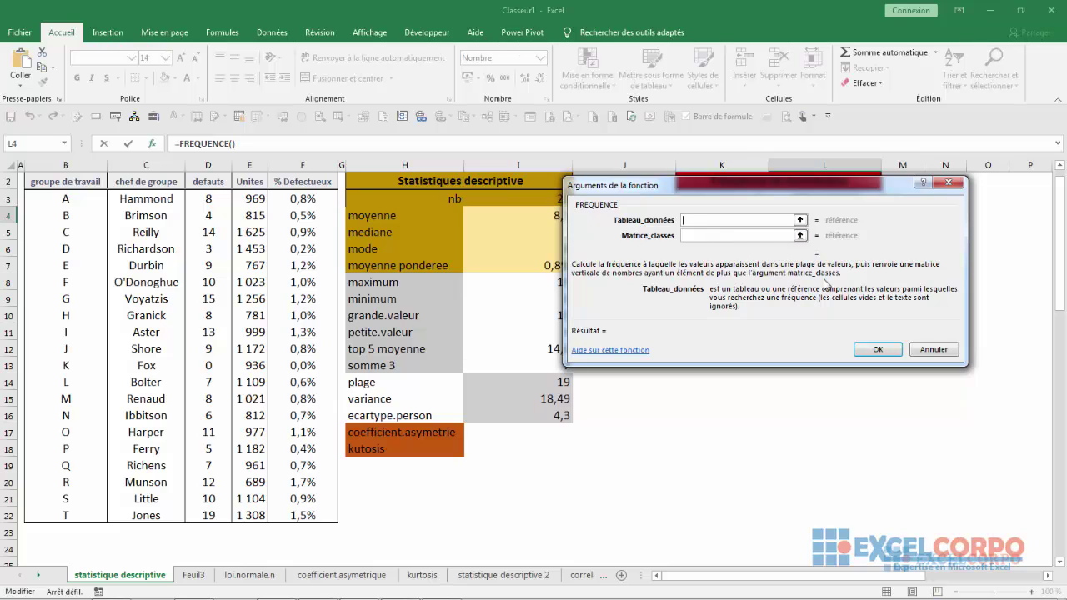
left_click(947, 182)
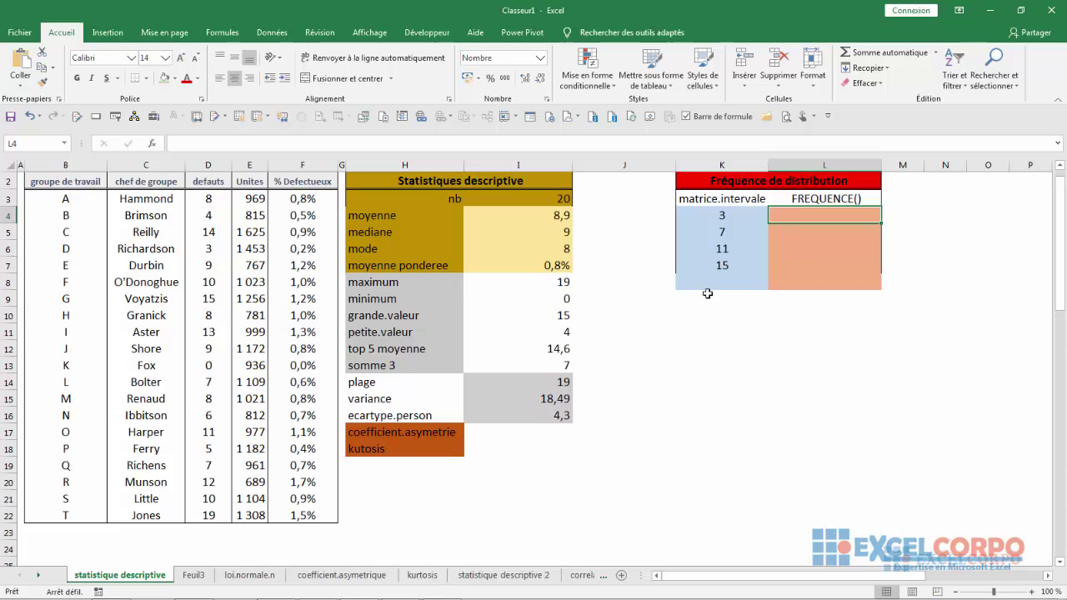
Examine the interval labels in A2:A6 on Feuil3 and the matrice.intervale column on the statistique descriptive sheet.
left_click(200, 577)
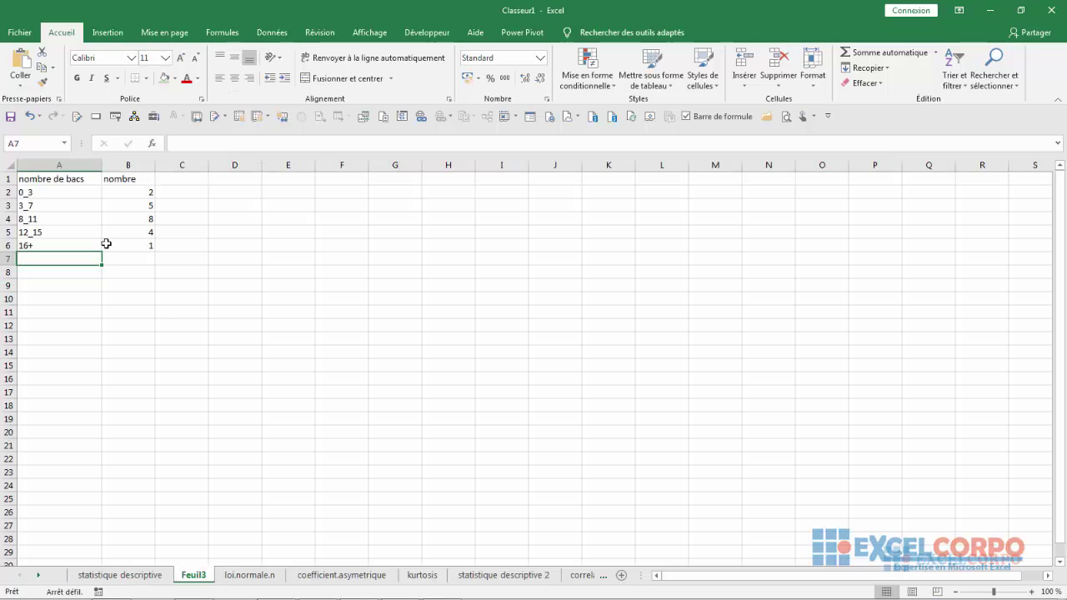
left_click(40, 193)
left_click_drag(40, 229, 42, 243)
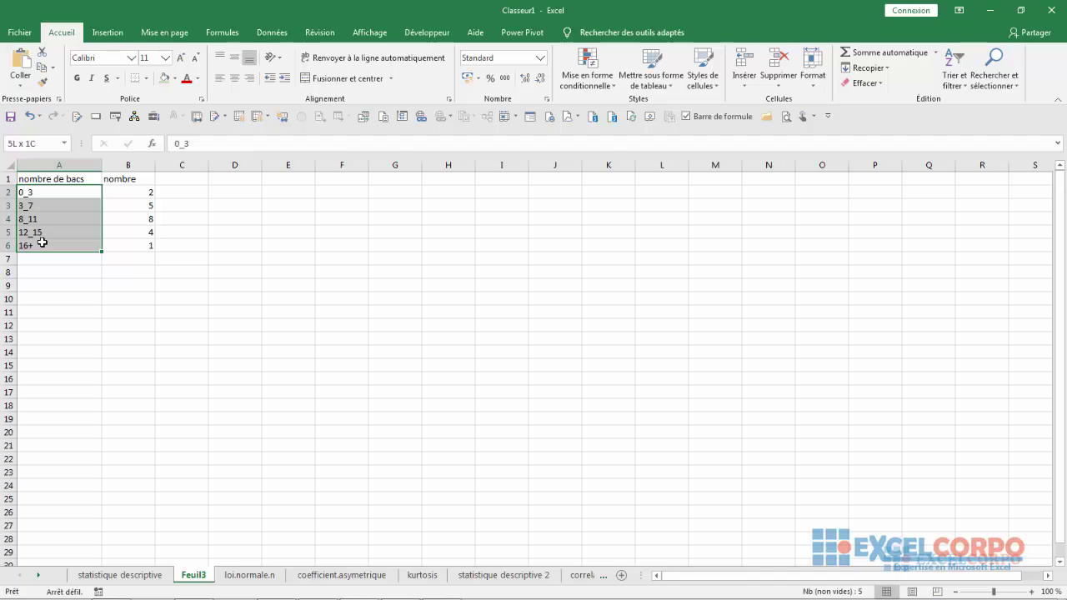
left_click(42, 272)
left_click(147, 575)
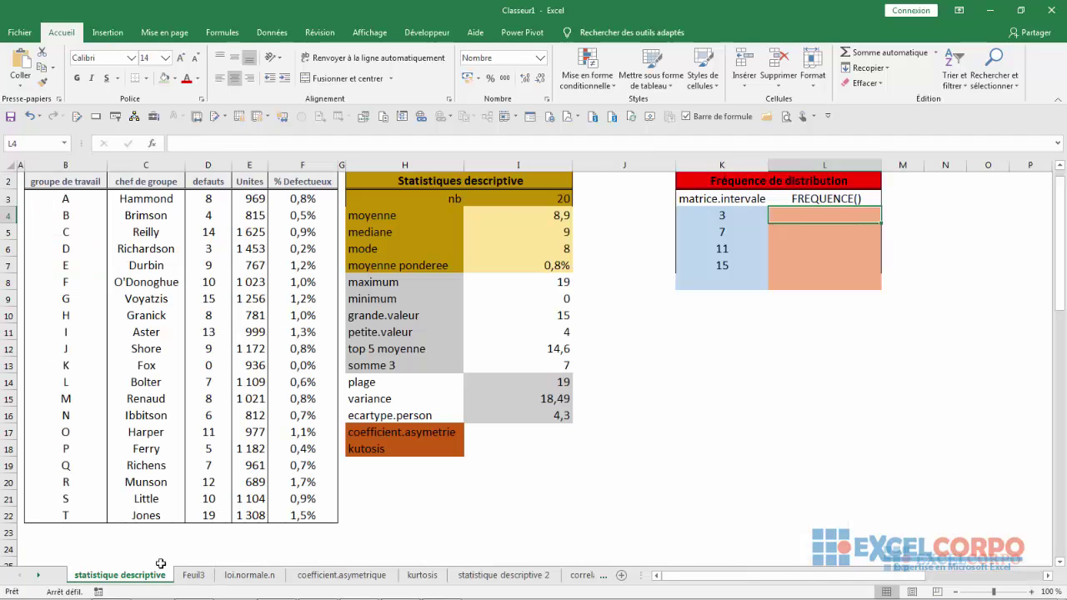
left_click(692, 198)
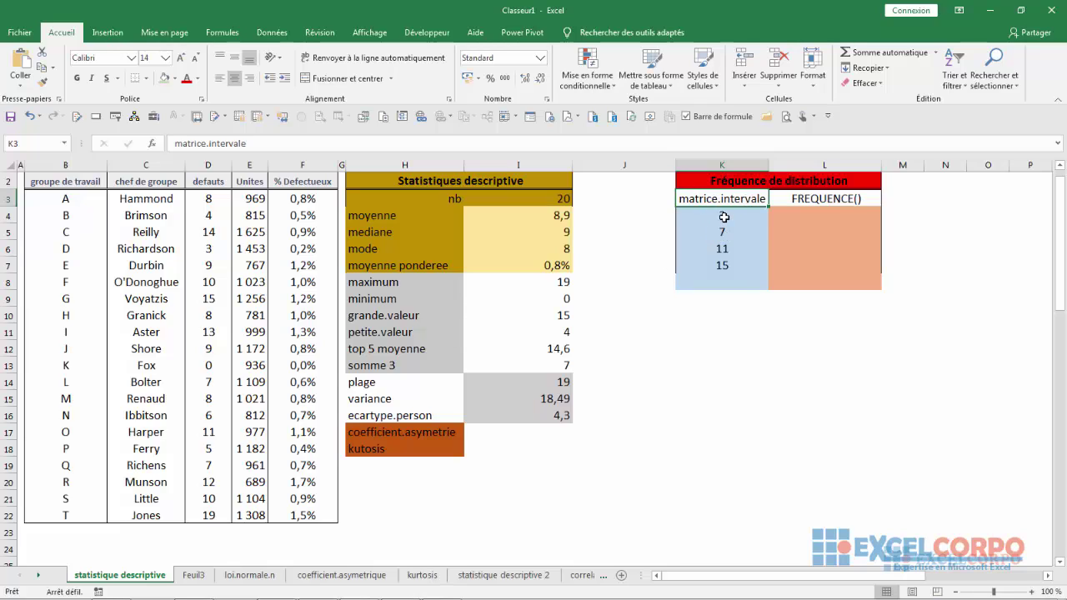
left_click(781, 214)
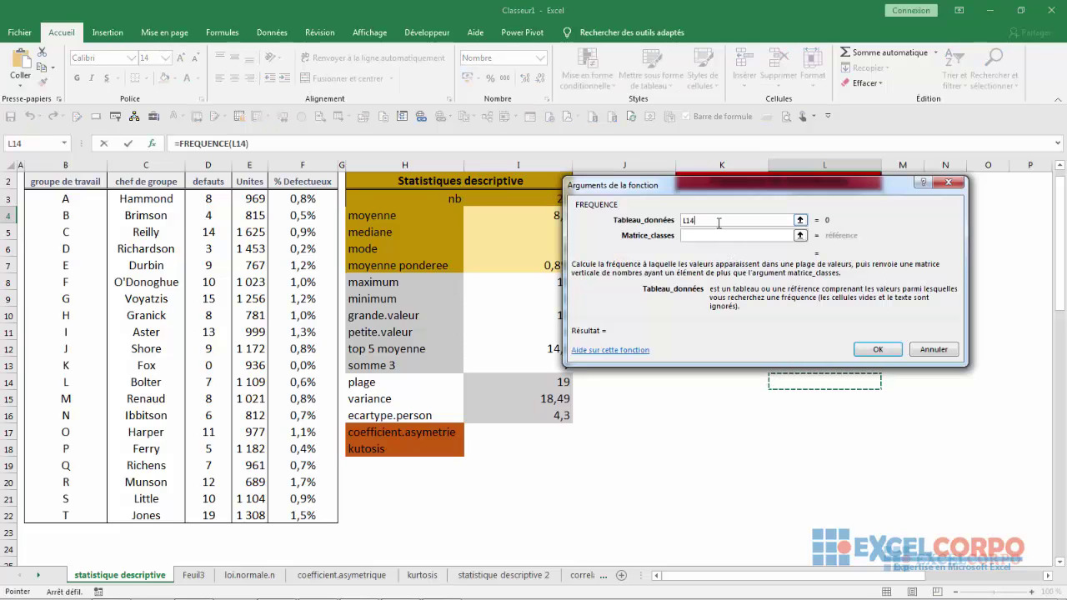
key("BackSpace")
key("BackSpace")
key("BackSpace")
key("BackSpace")
key("BackSpace")
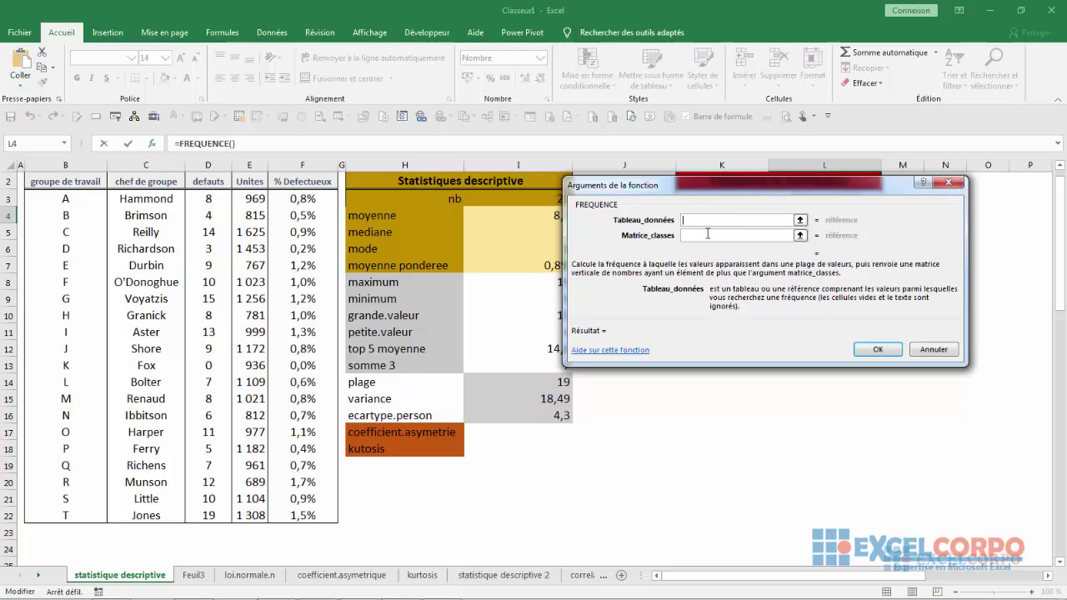
left_click_drag(667, 188, 680, 307)
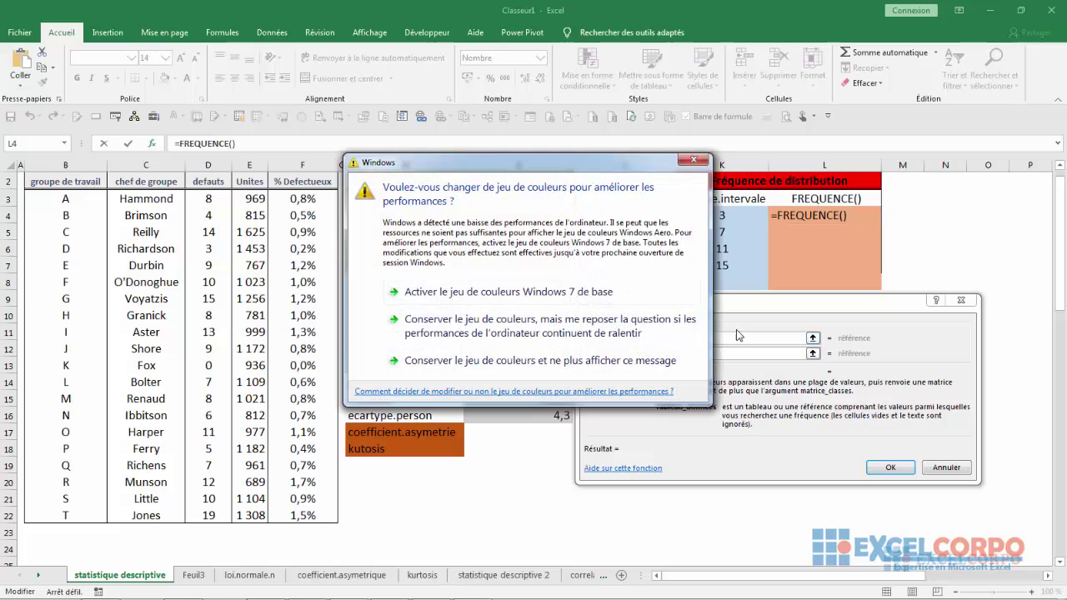
left_click(699, 159)
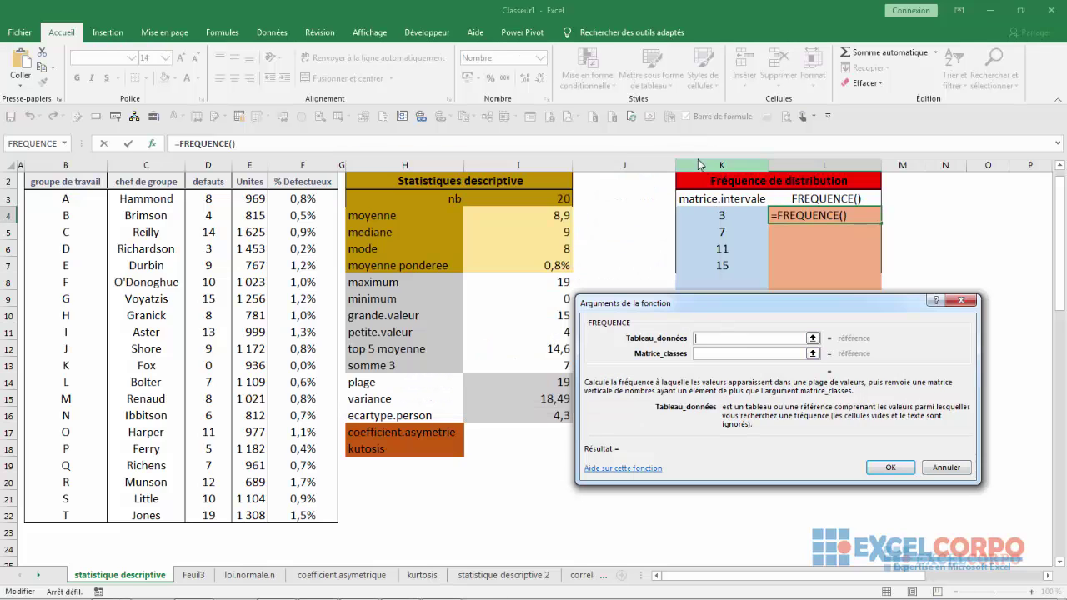
left_click(938, 467)
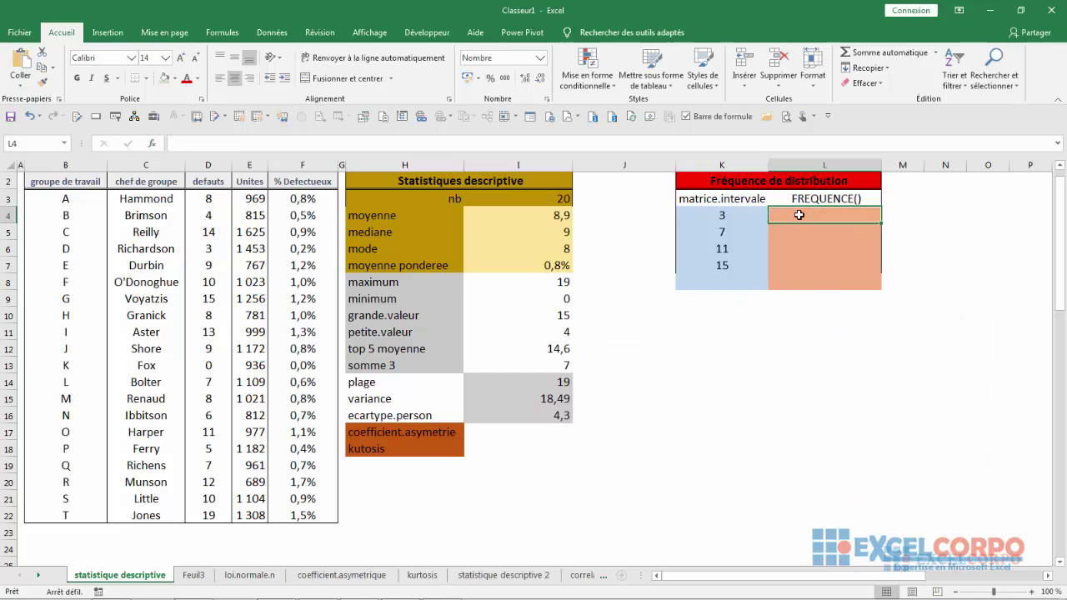
Start a FREQUENCE formula across L4:L8 with the defauts values D3:D22 as the data array.
left_click(911, 236)
left_click_drag(805, 212, 824, 285)
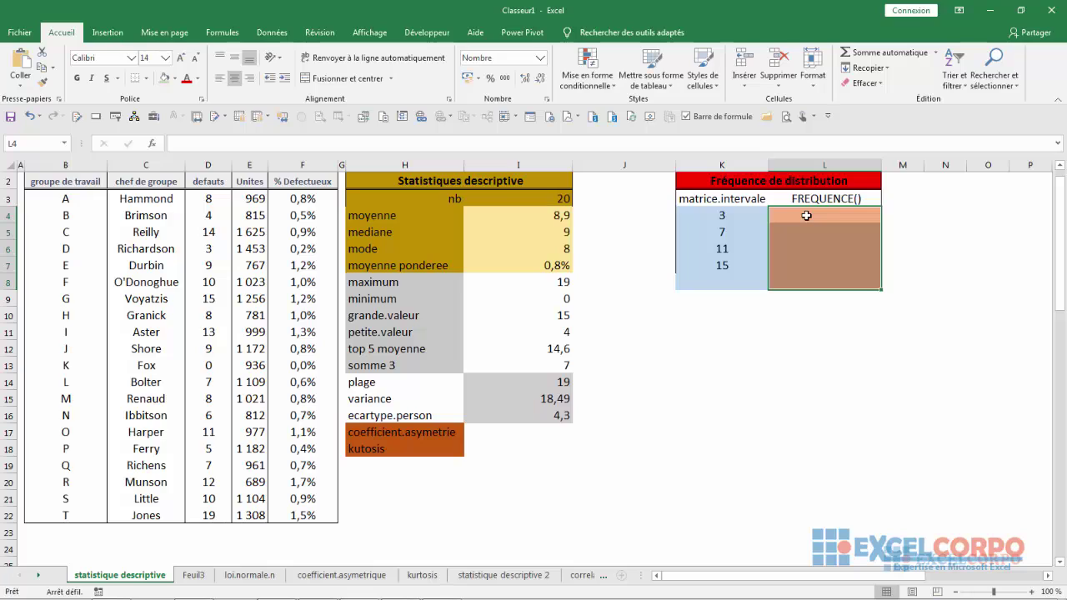
type("=")
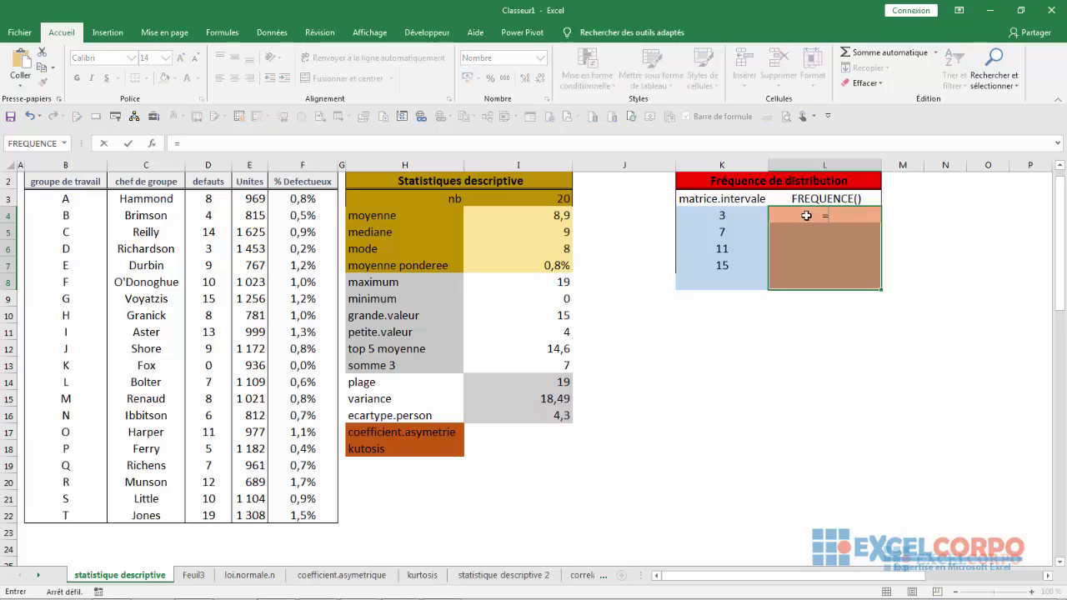
type("fre")
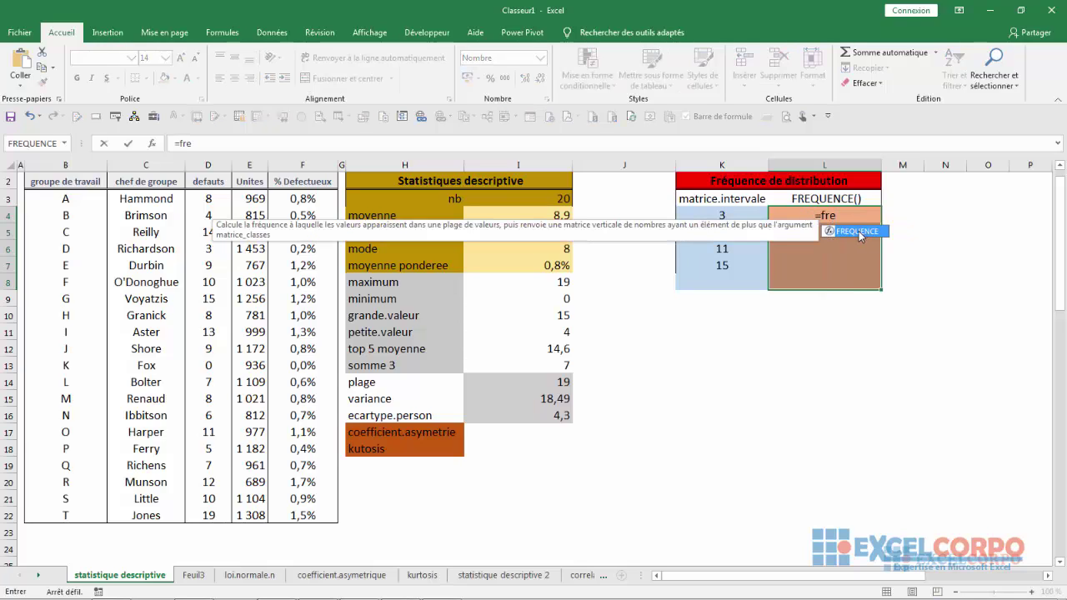
double_click(857, 232)
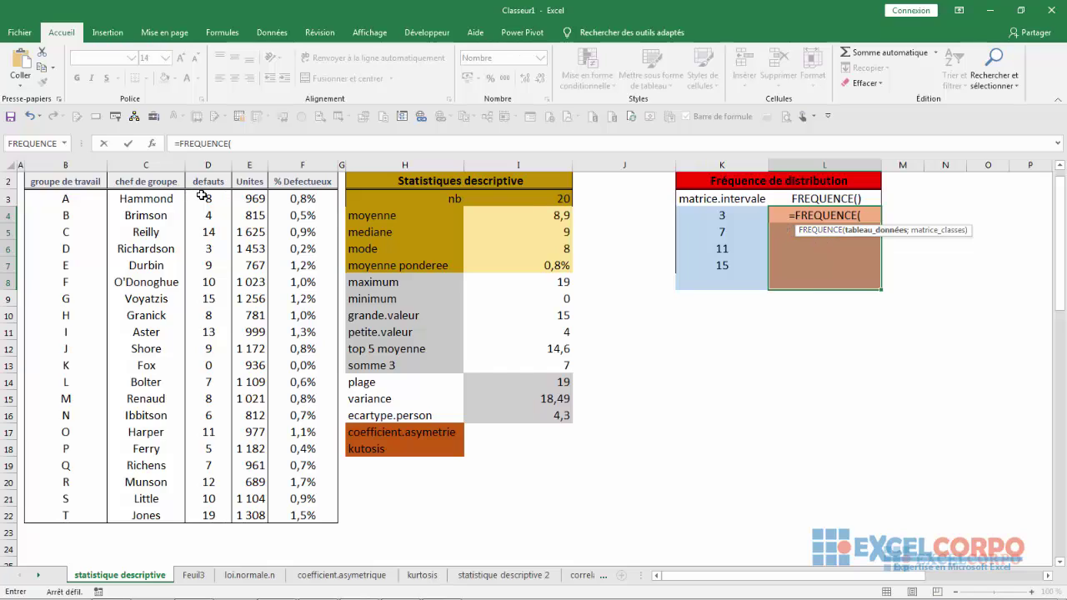
left_click_drag(204, 196, 208, 510)
type(";")
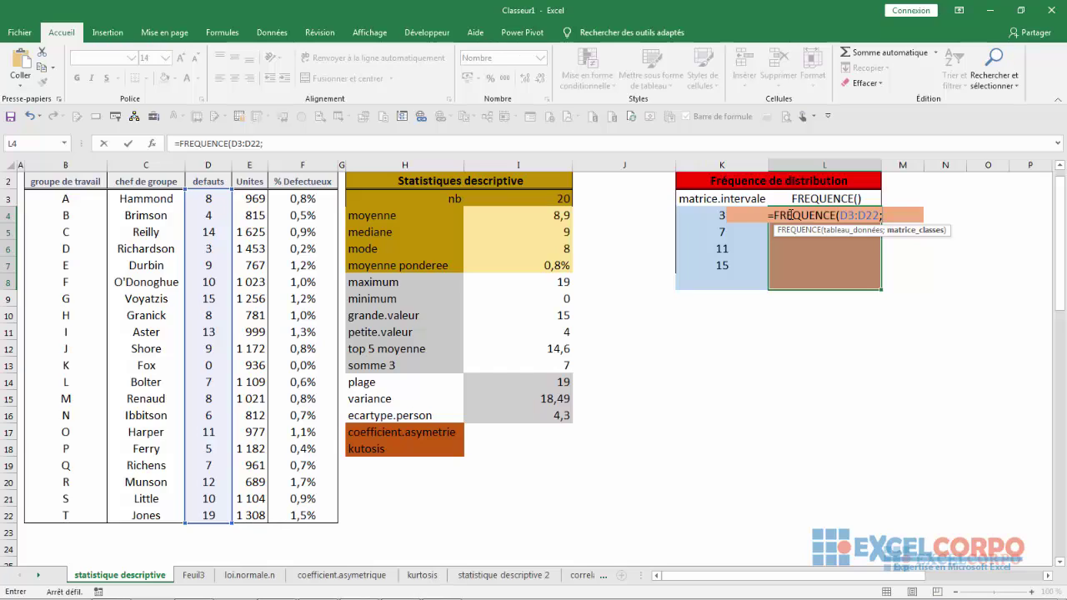
Clear the unfinished FREQUENCE formula from cell L4 and leave the cell.
key("BackSpace")
key("BackSpace")
key("BackSpace")
key("BackSpace")
key("BackSpace")
key("BackSpace")
key("BackSpace")
key("BackSpace")
key("BackSpace")
key("BackSpace")
key("BackSpace")
key("BackSpace")
key("BackSpace")
key("BackSpace")
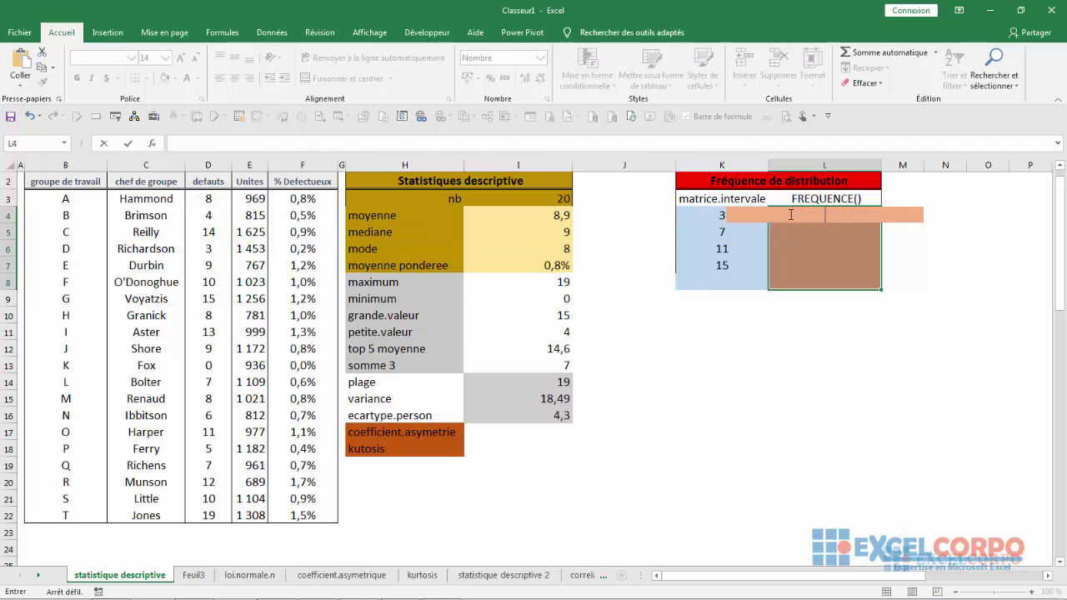
left_click(929, 269)
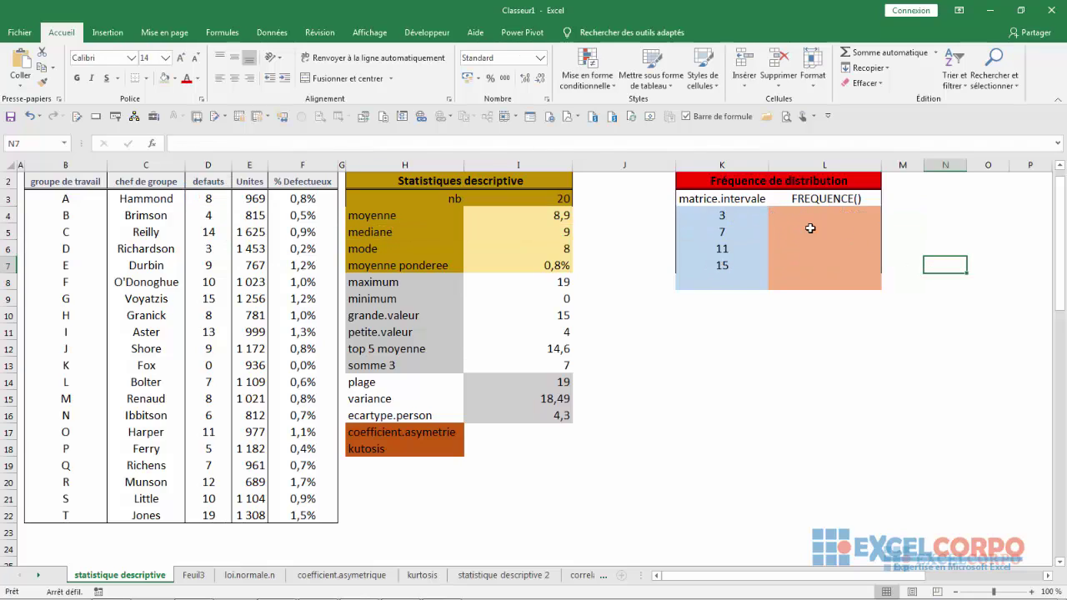
Enter =FREQUENCE(D3:D22;K4:K7) as an array formula across L4:L8.
left_click_drag(799, 211, 805, 280)
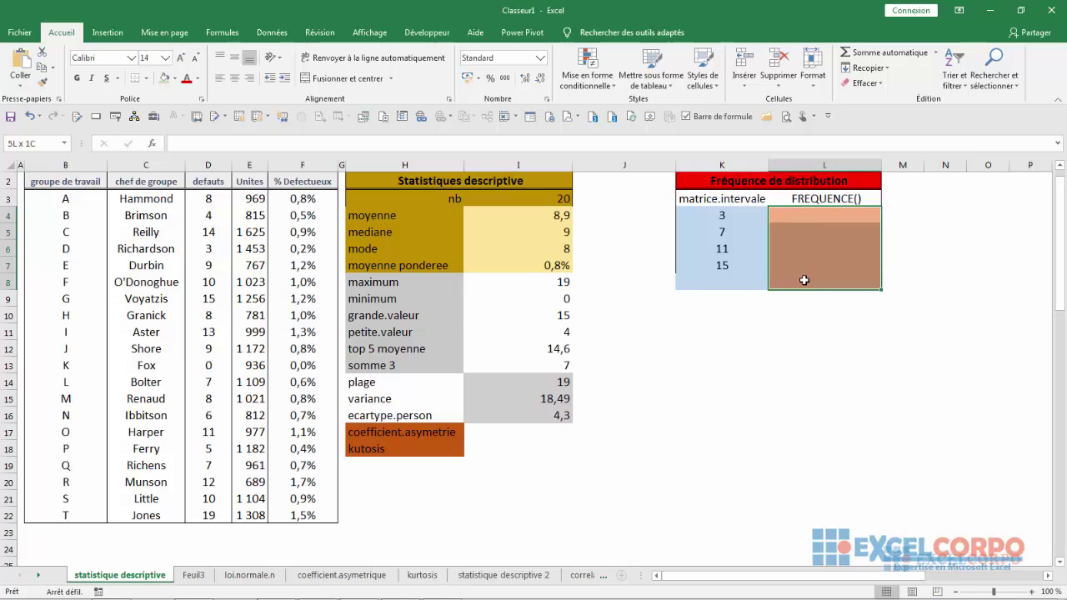
left_click_drag(804, 280, 804, 280)
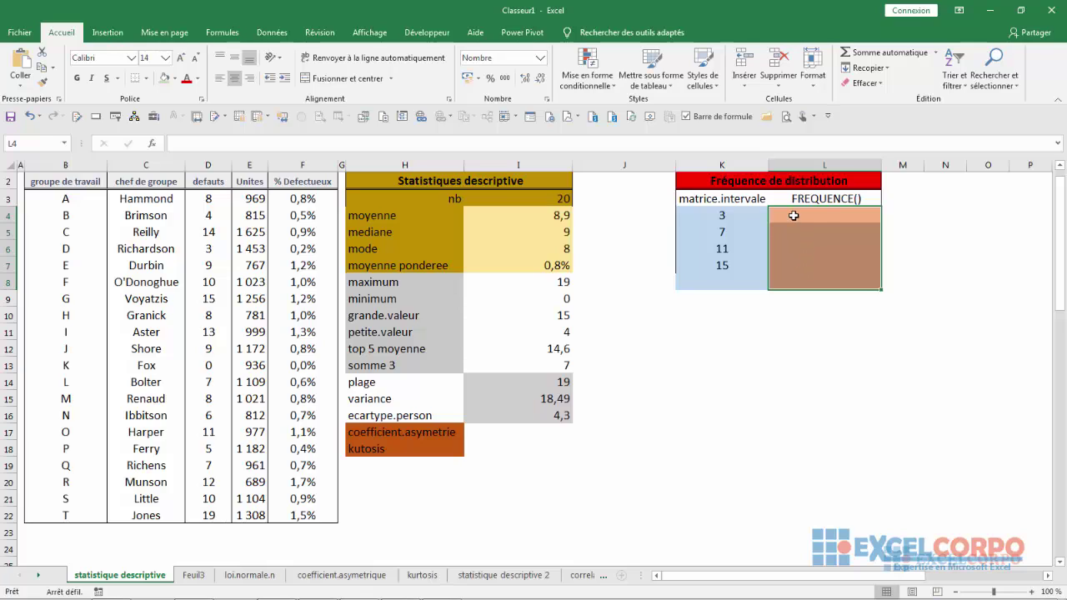
type("=fre")
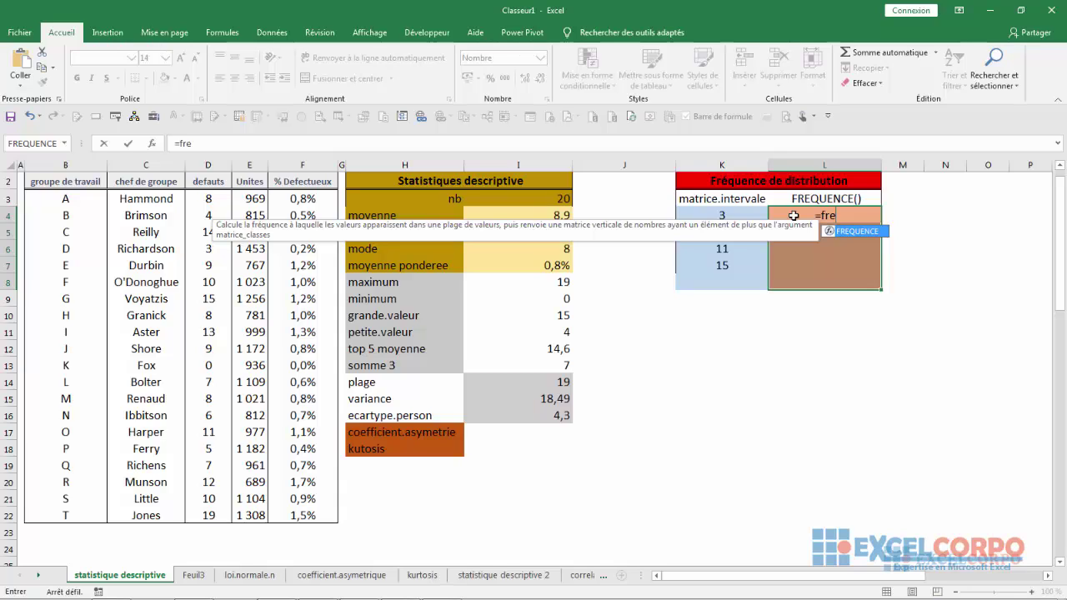
double_click(847, 234)
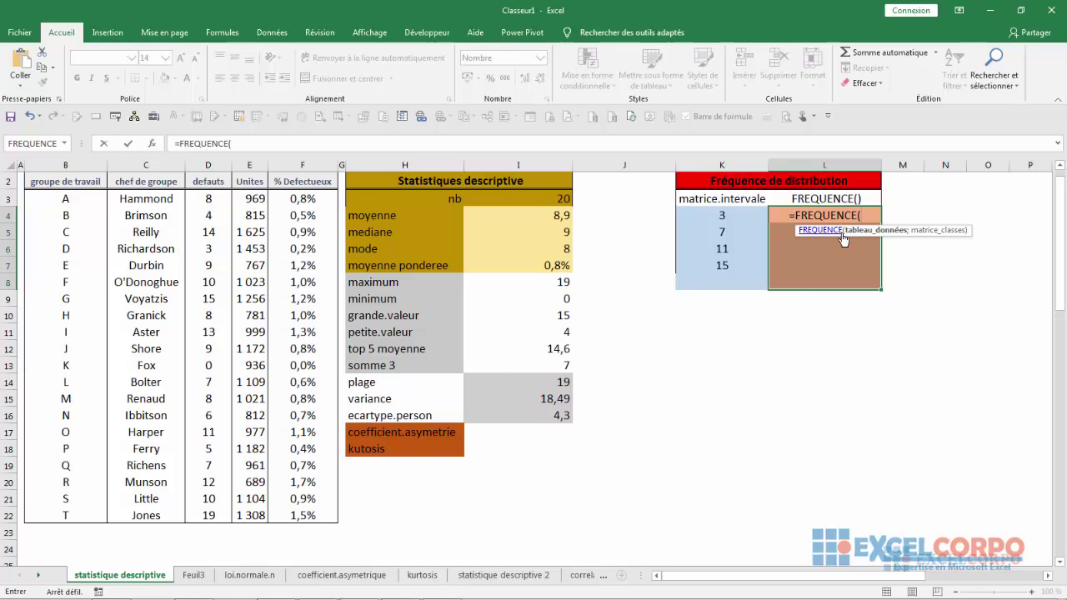
type("D3:")
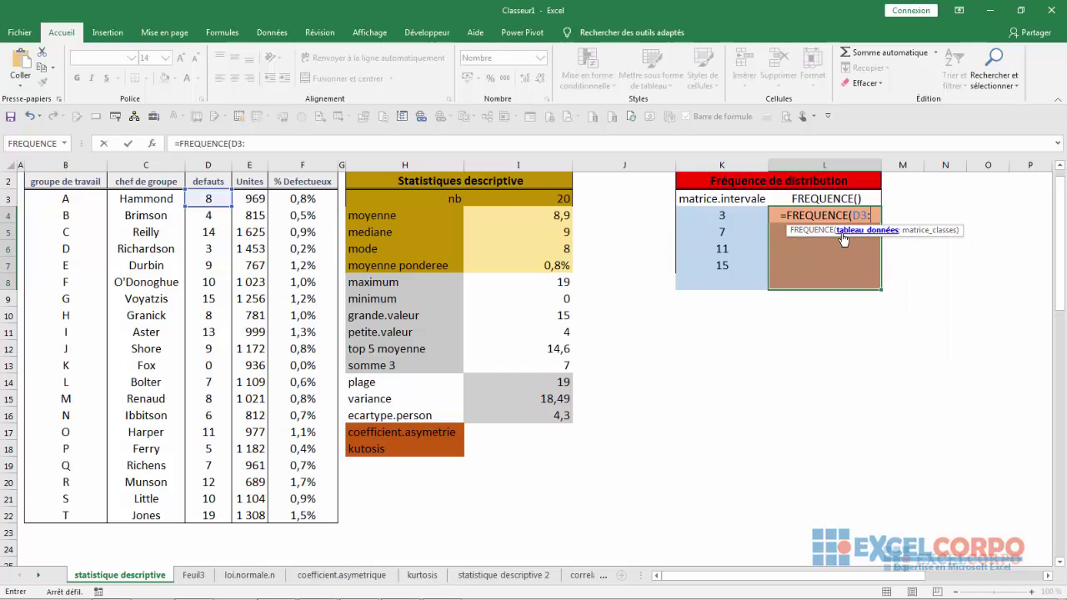
type("D22")
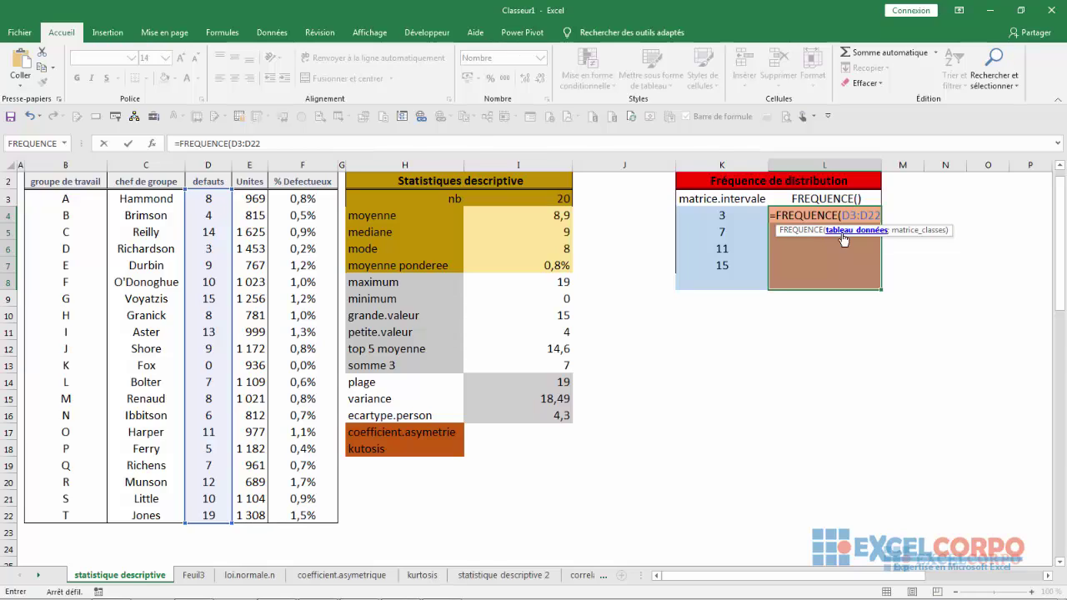
type(";")
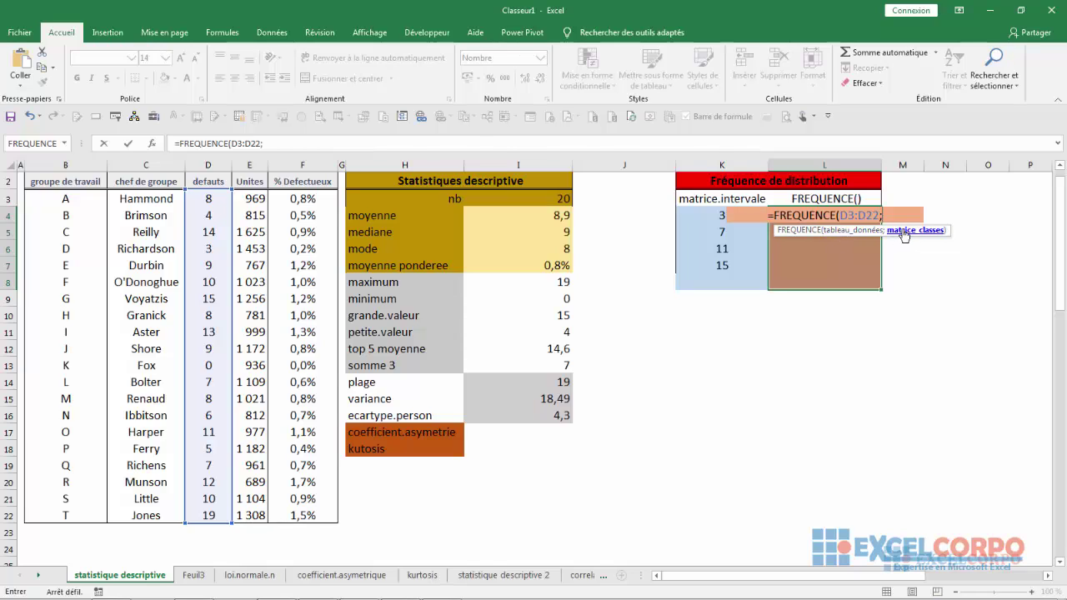
left_click(710, 216)
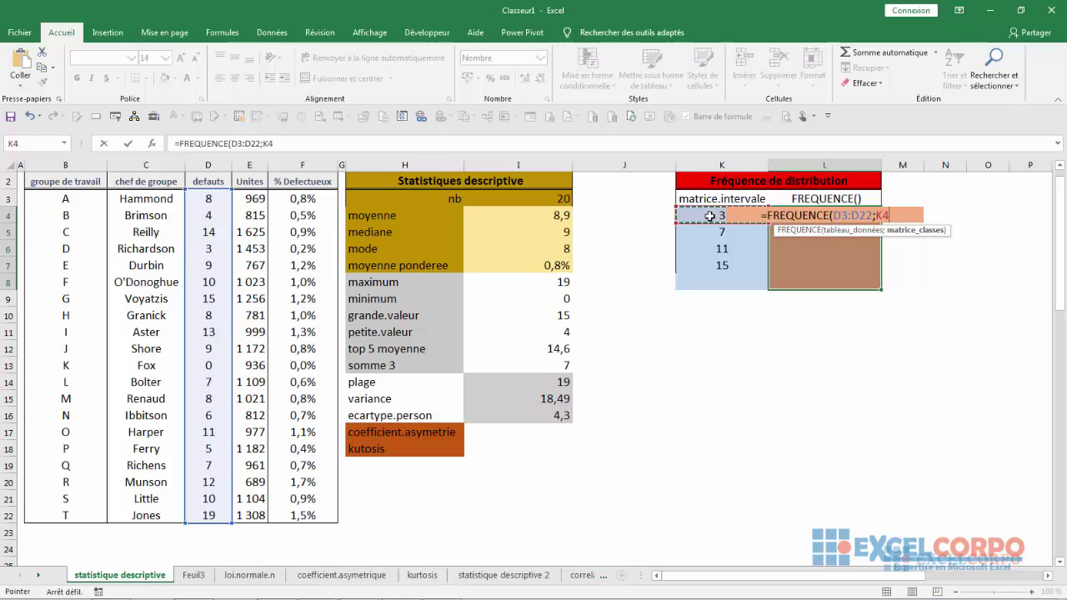
left_click_drag(710, 215, 714, 260)
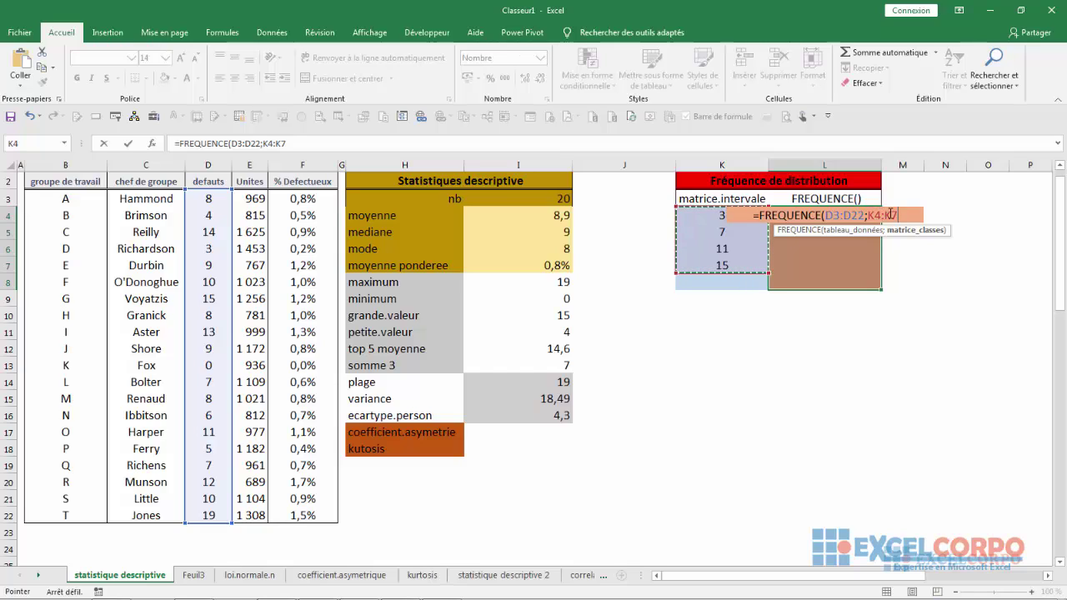
type(")")
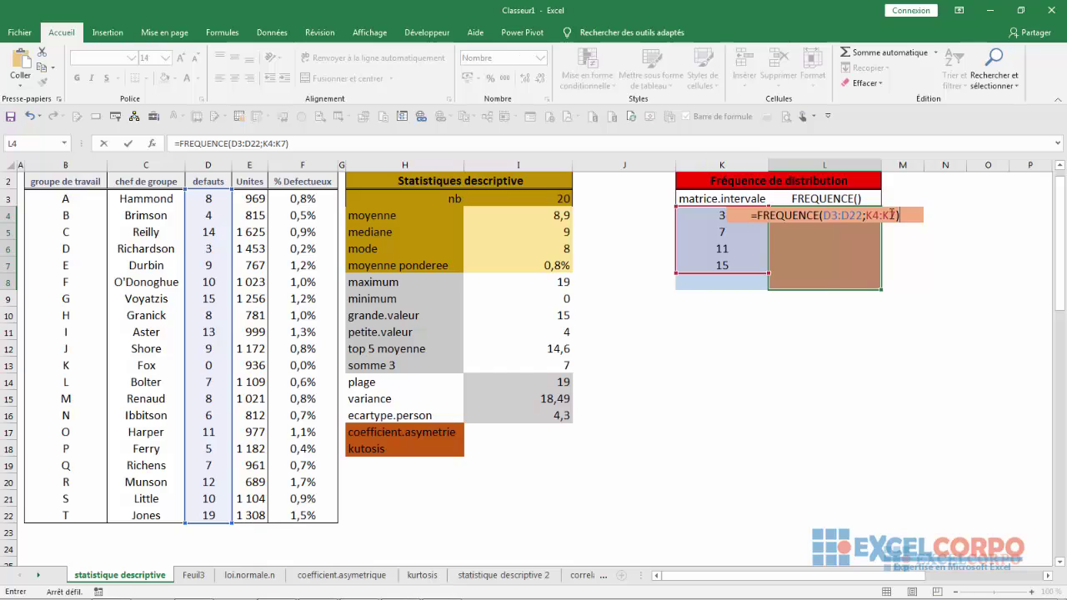
key("ctrl+shift+Return")
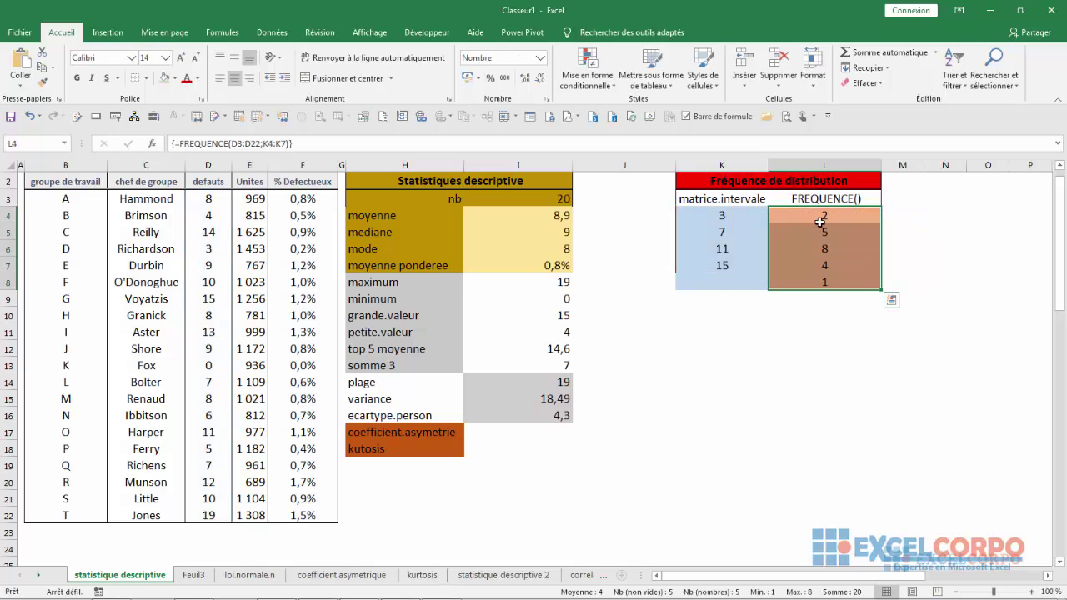
Check the FREQUENCE array formula and its results cell by cell in L4:L8.
left_click_drag(820, 222, 835, 273)
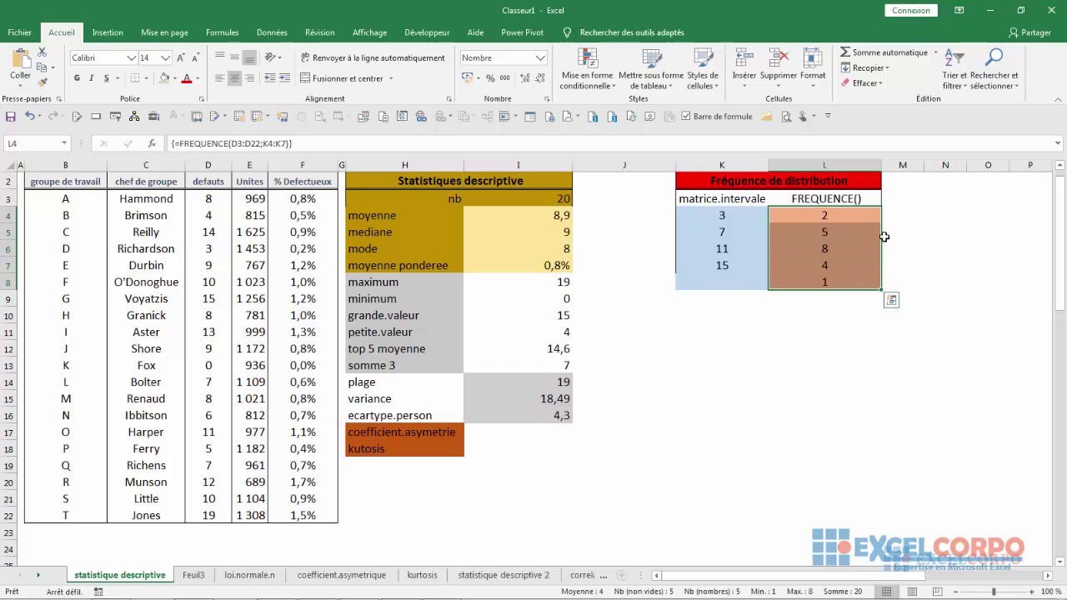
key("Down")
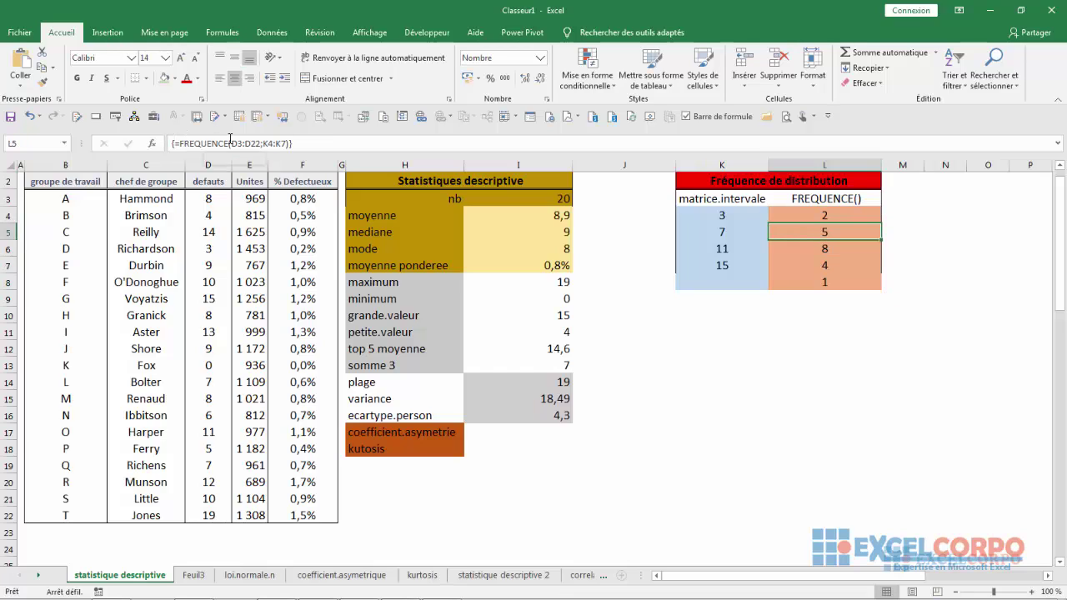
key("Down")
key("Down")
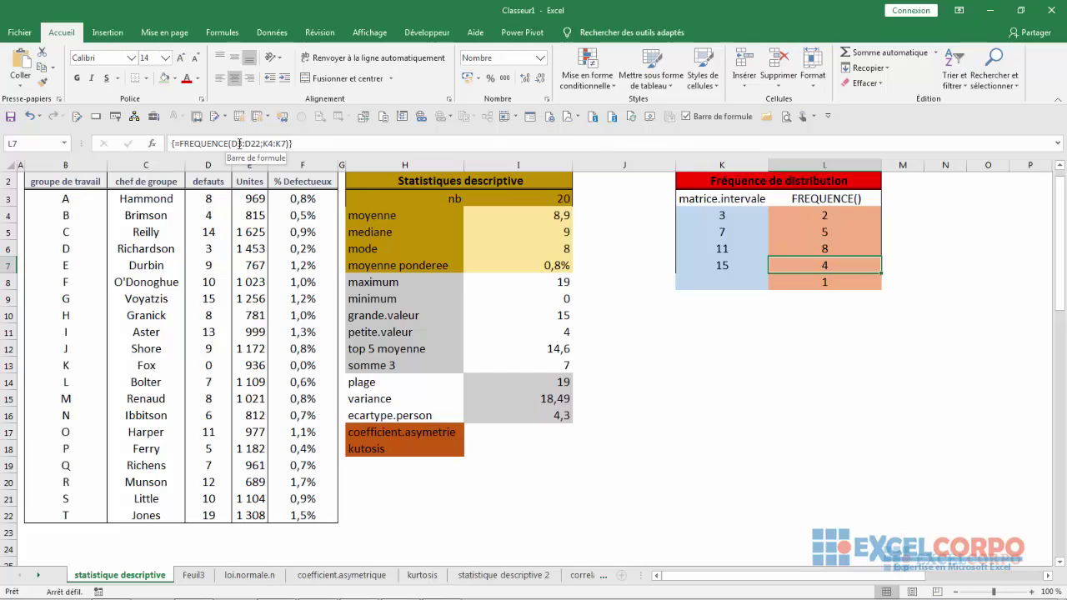
left_click(830, 284)
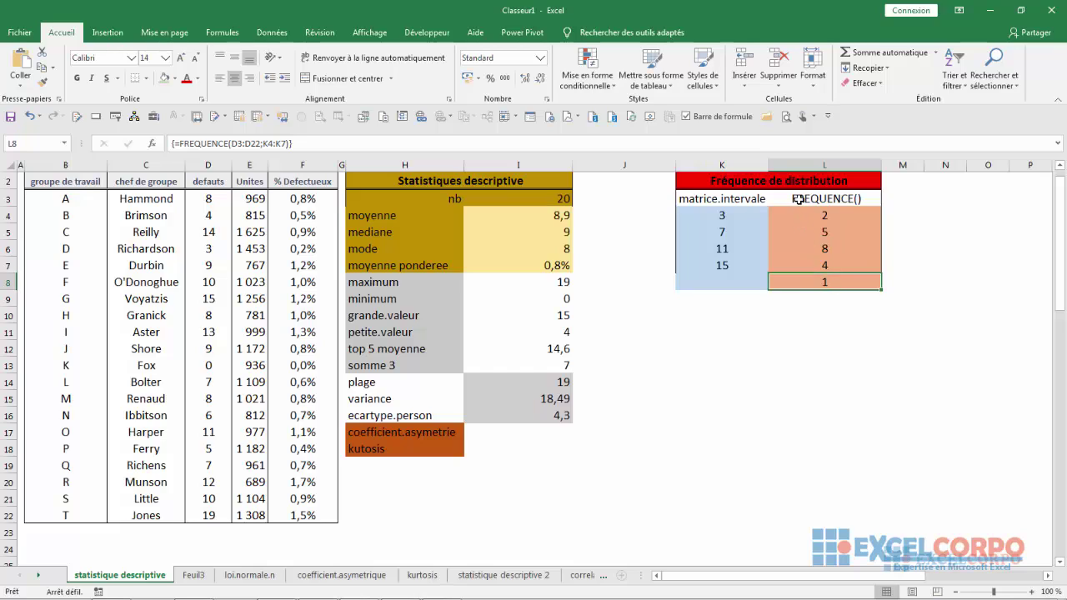
left_click_drag(799, 210, 813, 284)
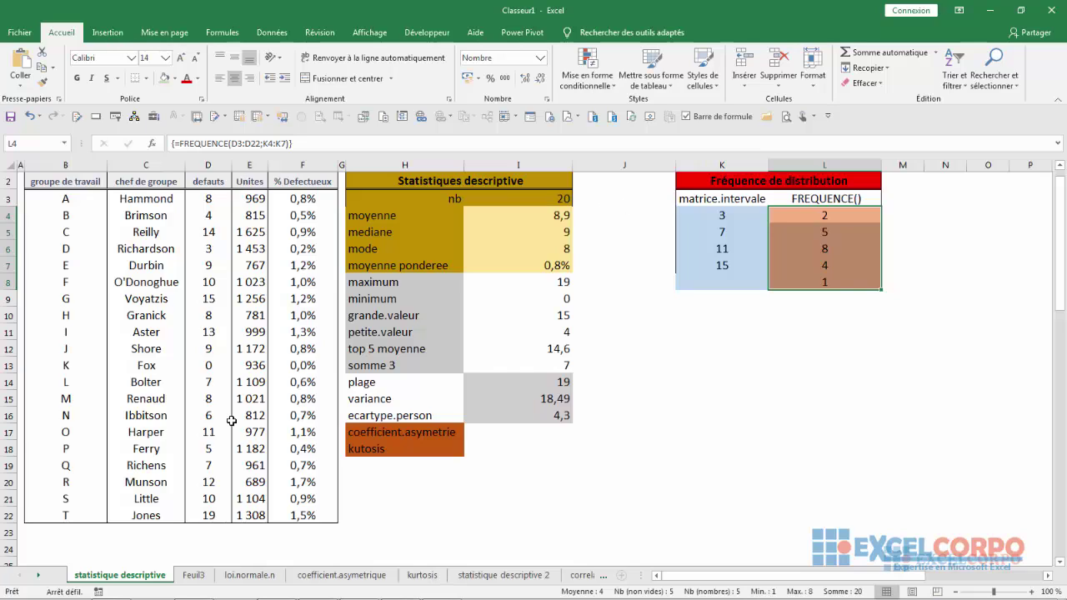
Switch to the loi.normale.n sheet and inspect the column B formulas, closing the Windows colour scheme prompt.
left_click(250, 575)
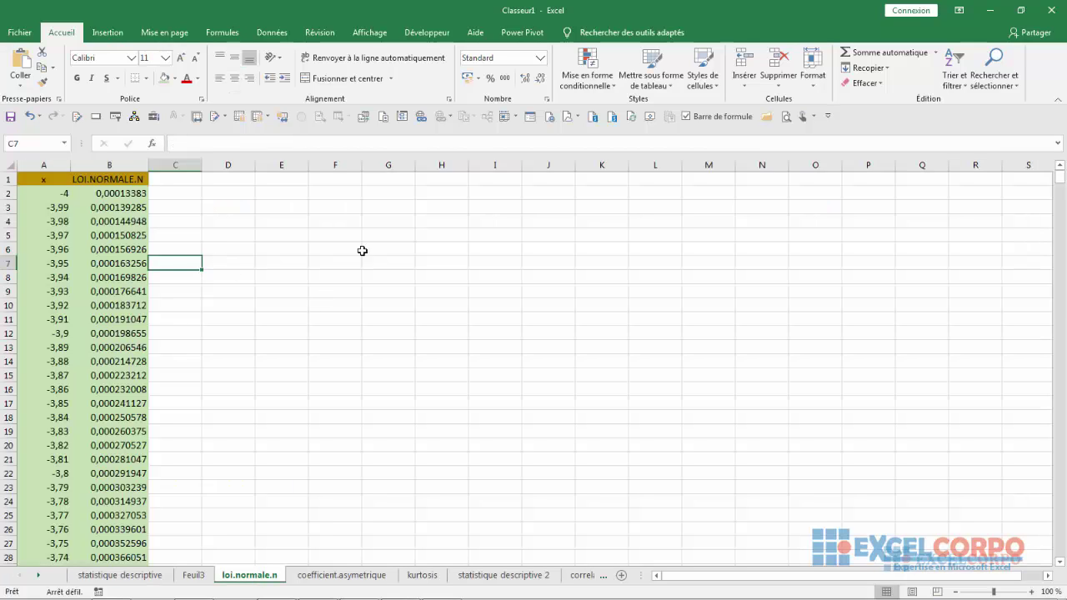
left_click(267, 284)
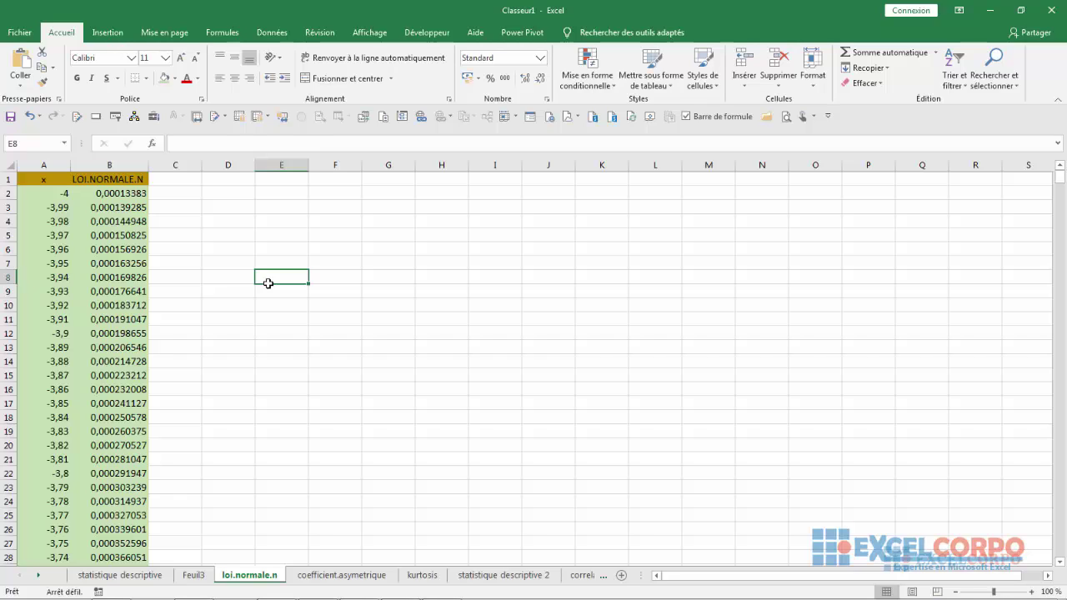
left_click(117, 263)
left_click(117, 289)
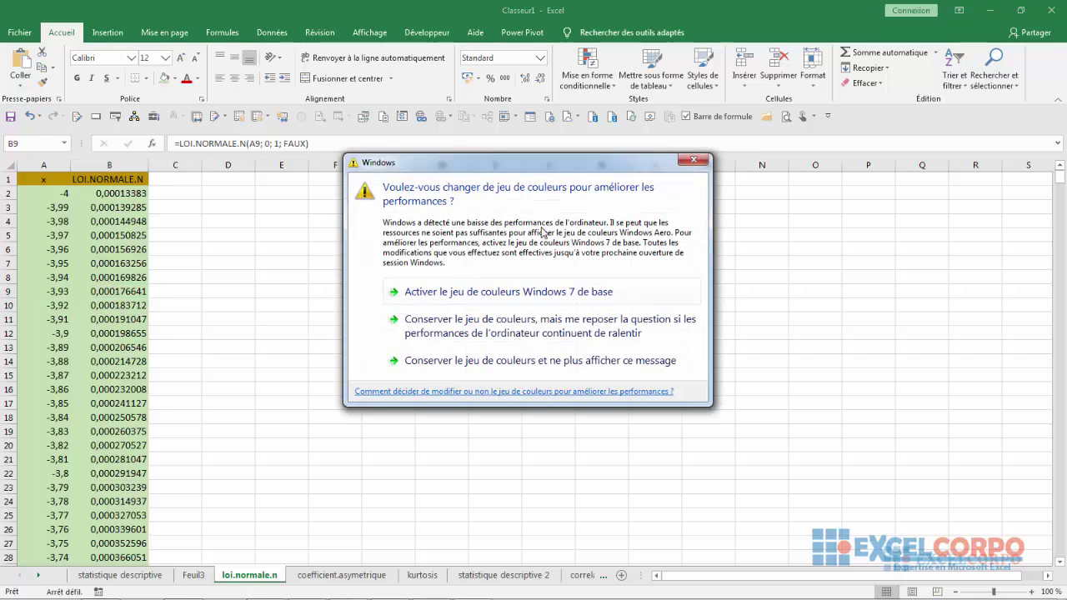
left_click(692, 159)
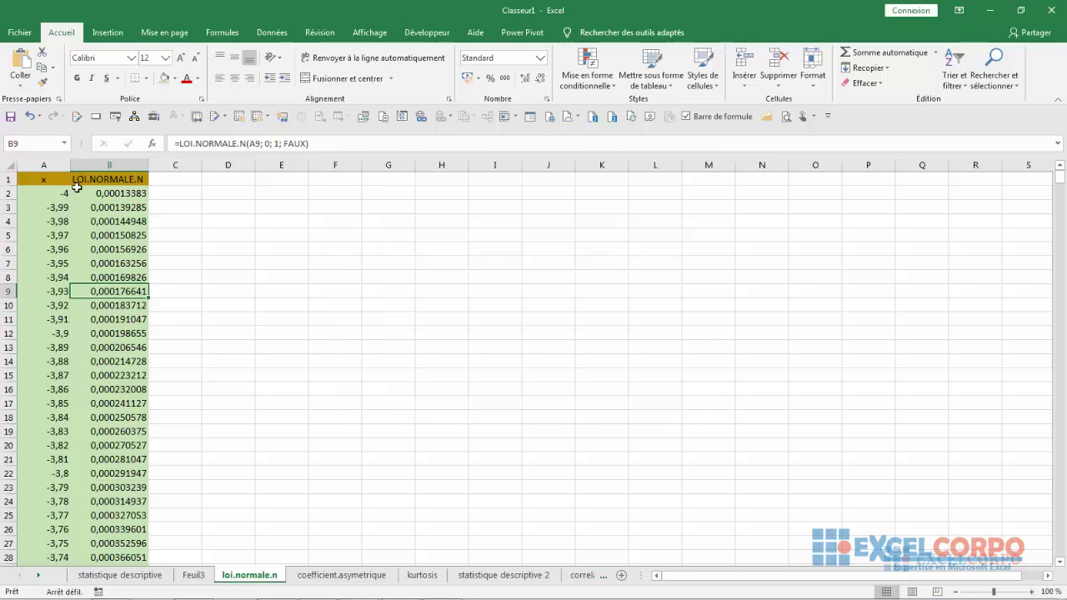
Insert the recommended scatter chart (Nuages de points) from the whole x and LOI.NORMALE.N table.
left_click(51, 192)
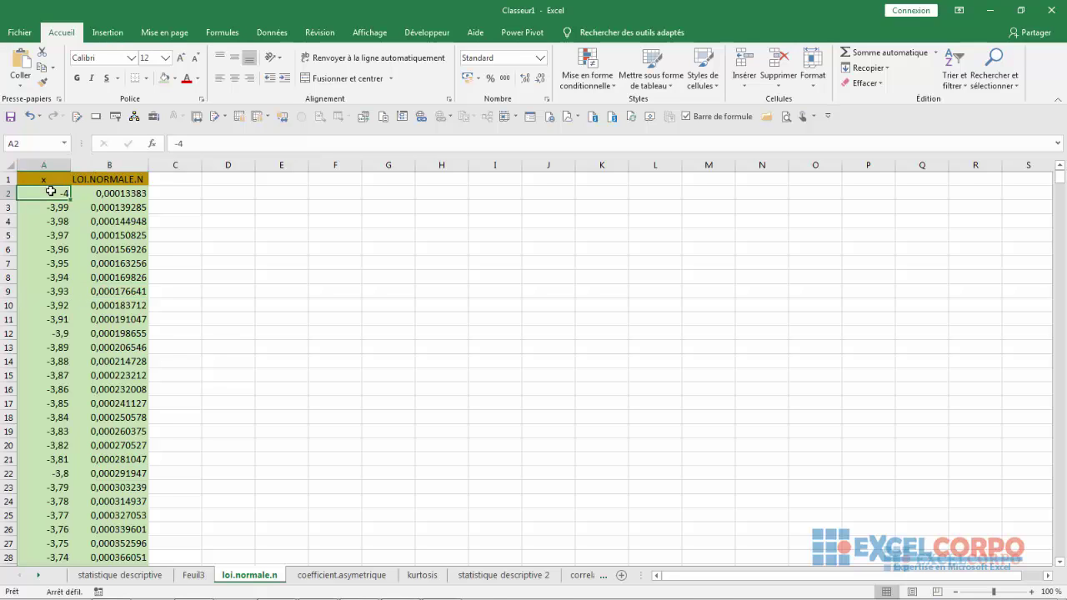
key("ctrl+a")
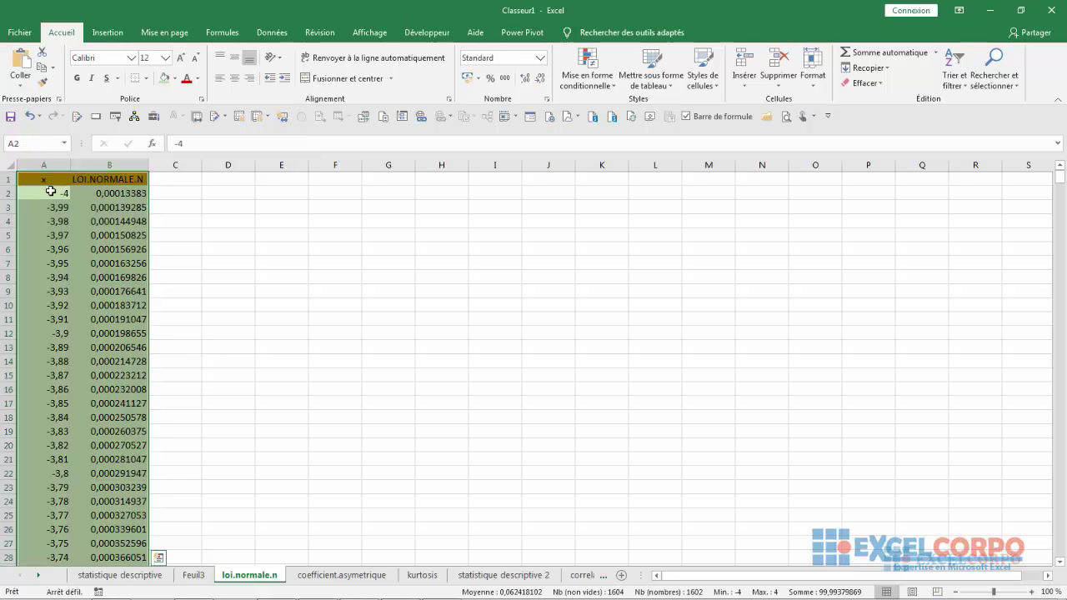
left_click(123, 32)
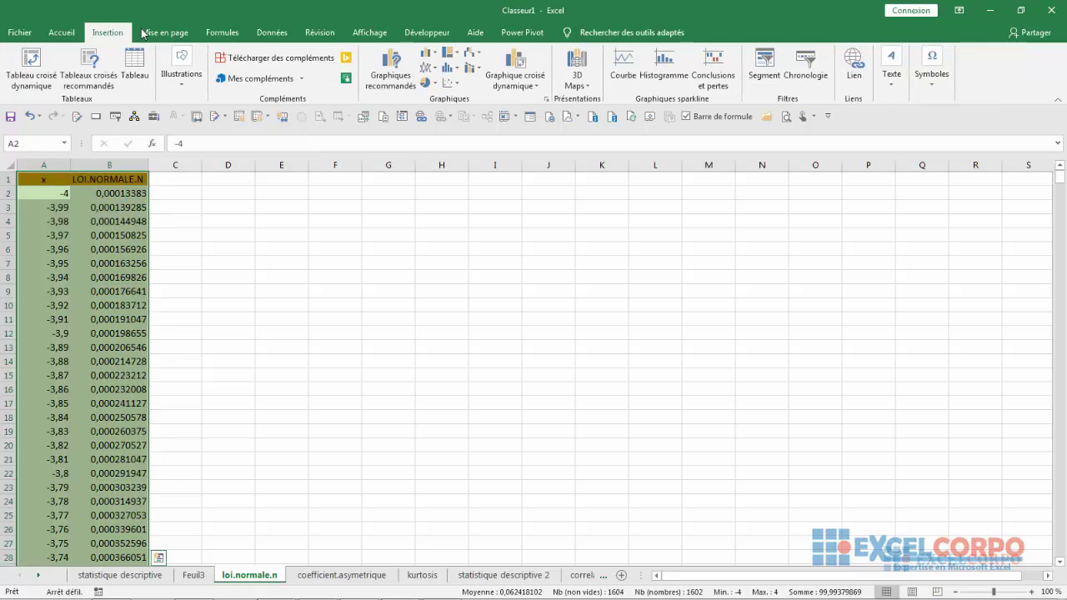
left_click(397, 80)
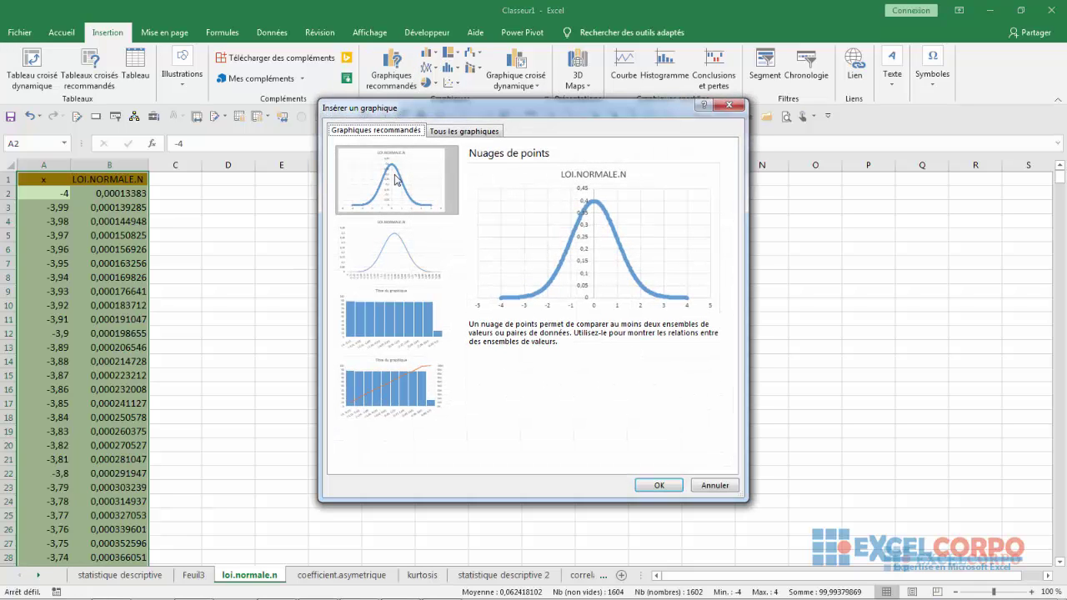
left_click(395, 175)
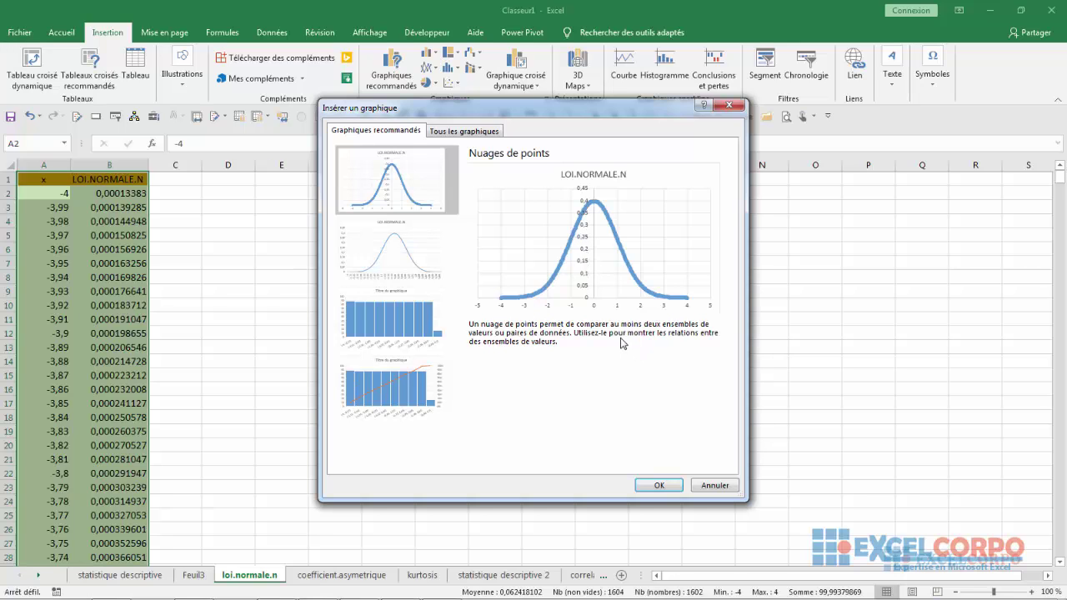
left_click(659, 485)
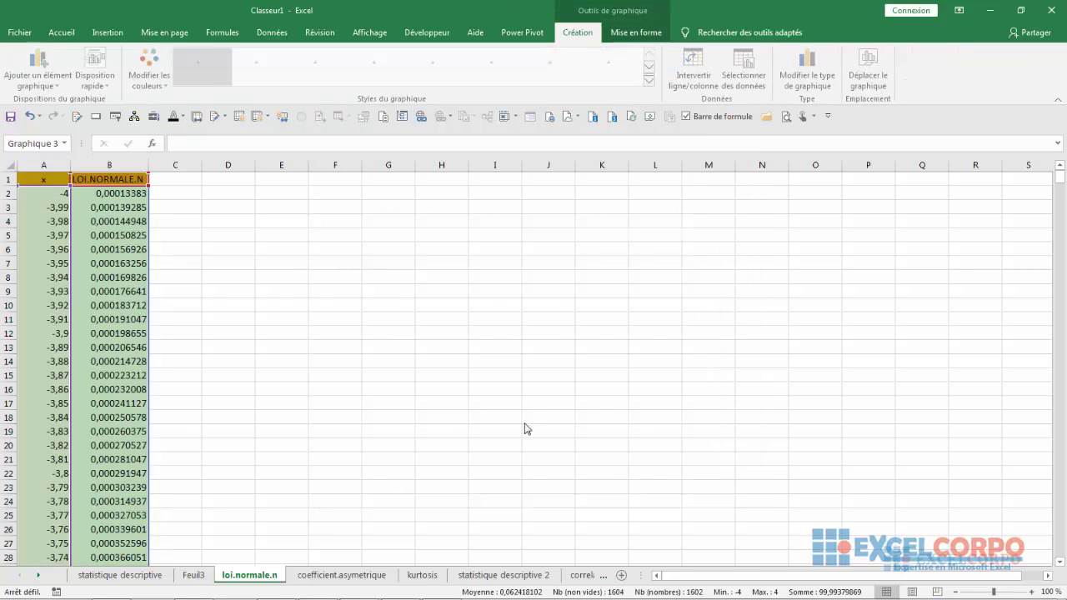
Move the LOI.NORMALE.N chart closer to the data so its upper-left corner sits at F5, and deselect it.
double_click(477, 356)
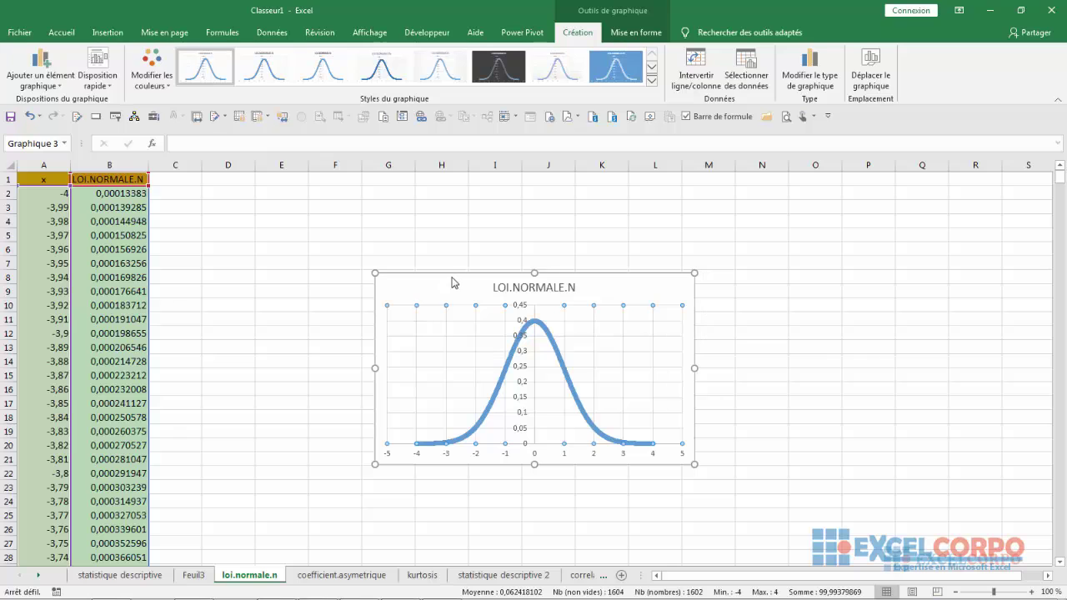
left_click(1051, 173)
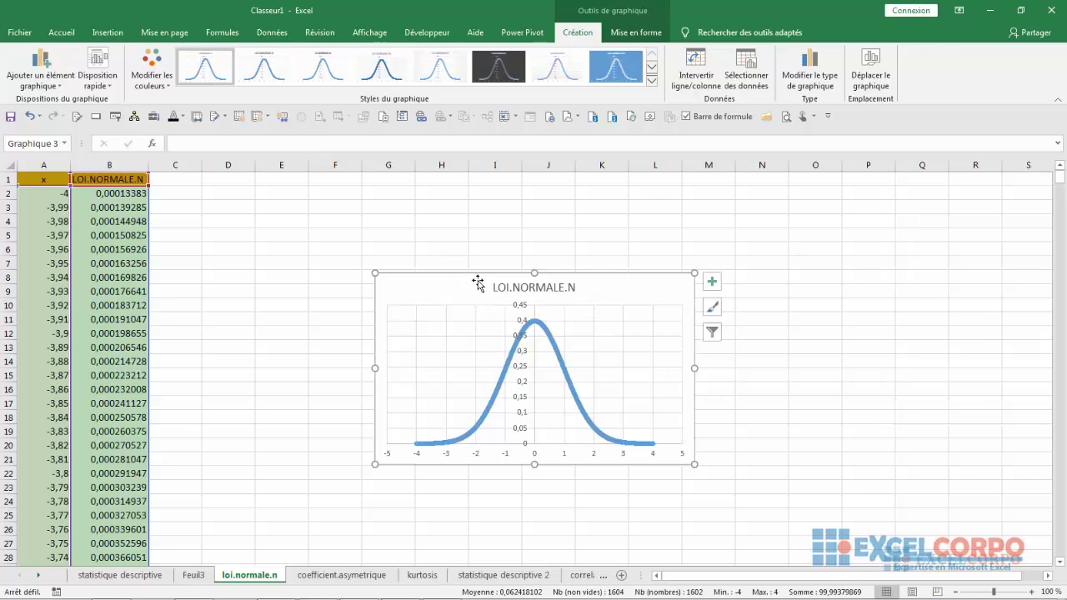
mouse_move(476, 281)
left_mouse_down()
mouse_move(380, 256)
mouse_move(414, 226)
mouse_move(417, 234)
left_mouse_up()
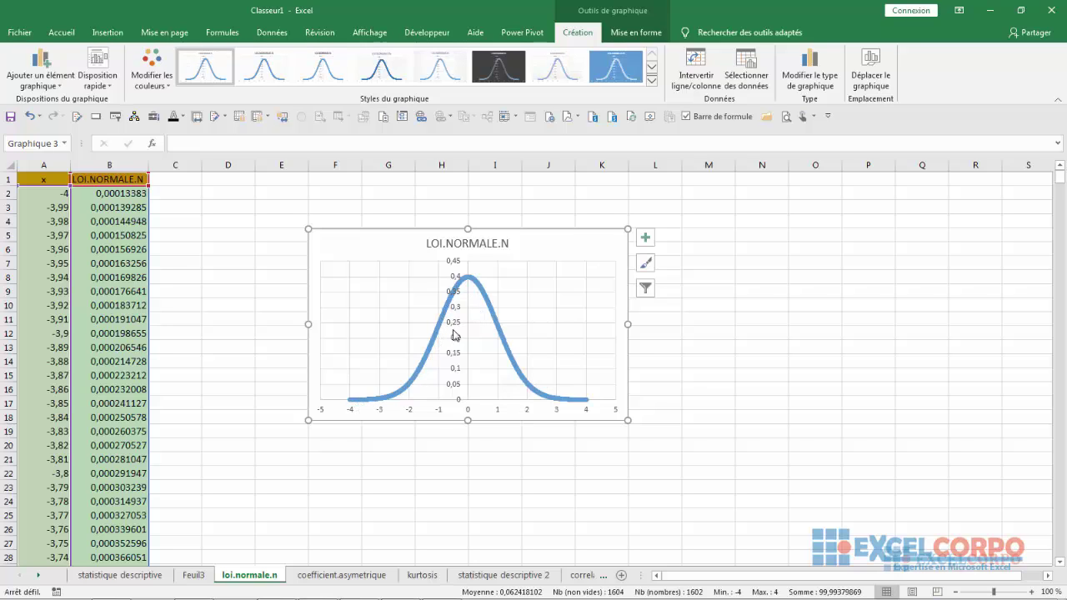
left_click(419, 450)
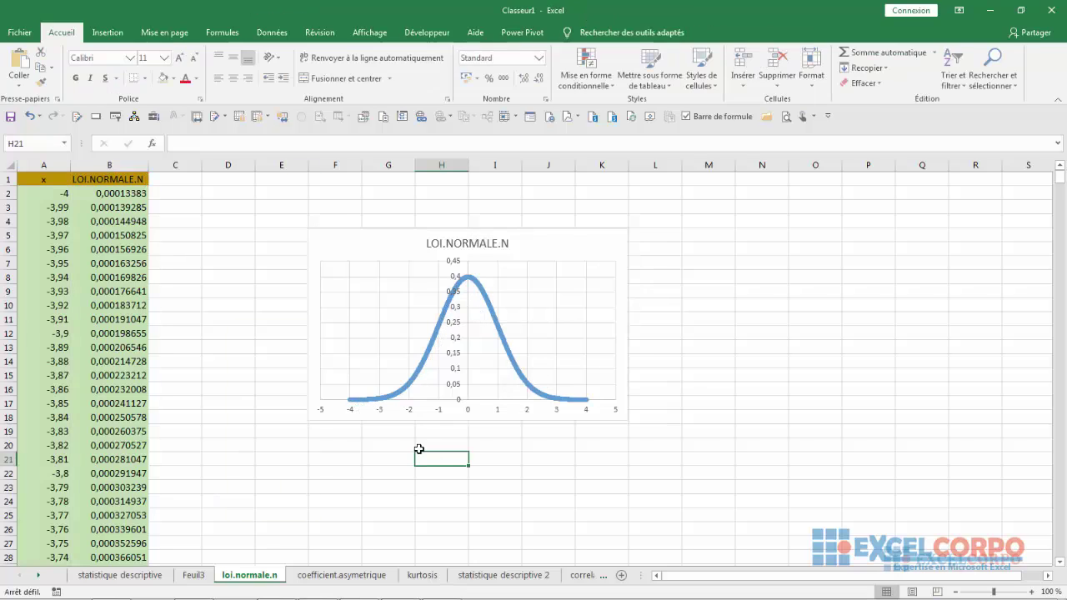
Examine the arguments of the LOI.NORMALE.N formulas in several cells of column B, from B7 to B20.
left_click(108, 333)
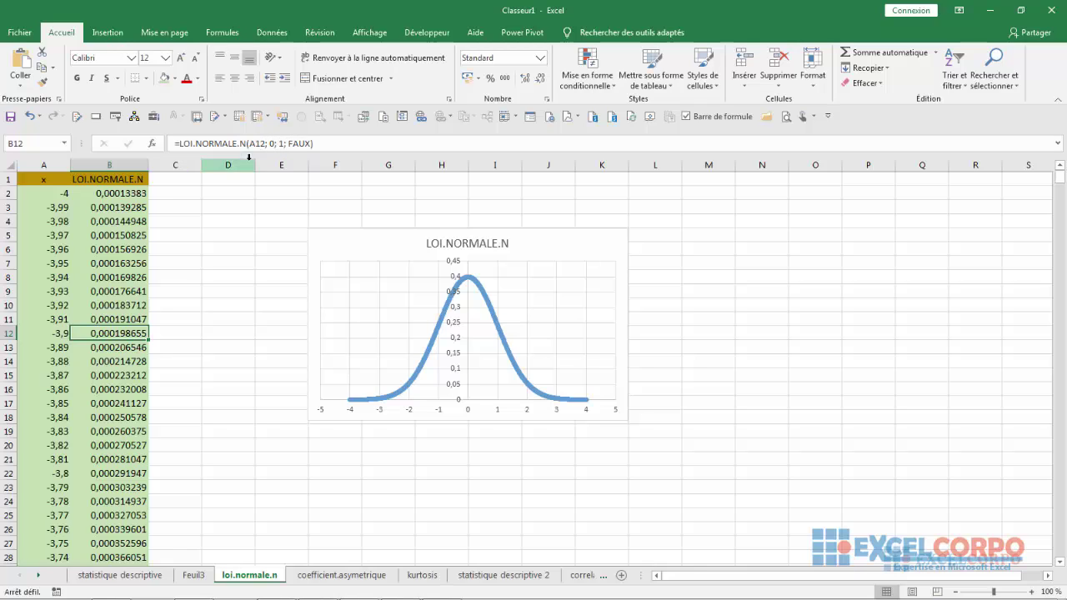
left_click(105, 263)
left_click(99, 334)
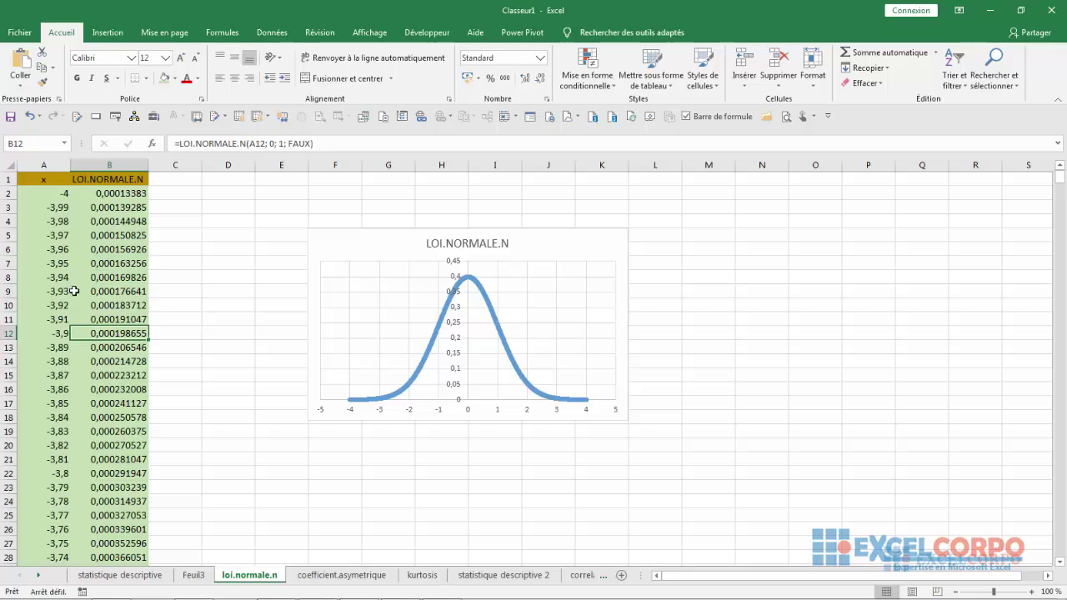
left_click(104, 376)
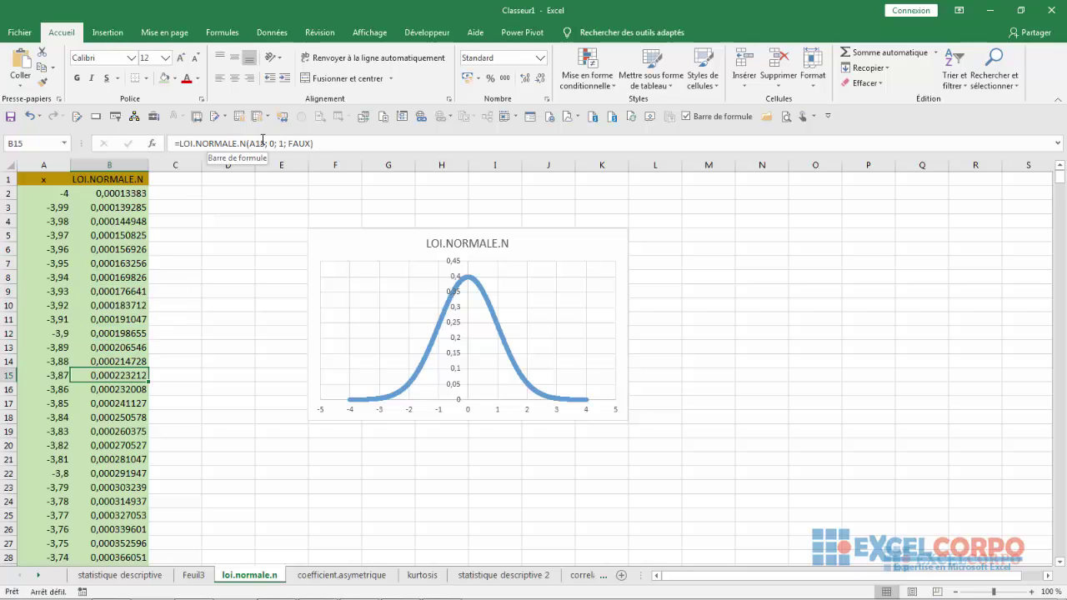
left_click(111, 418)
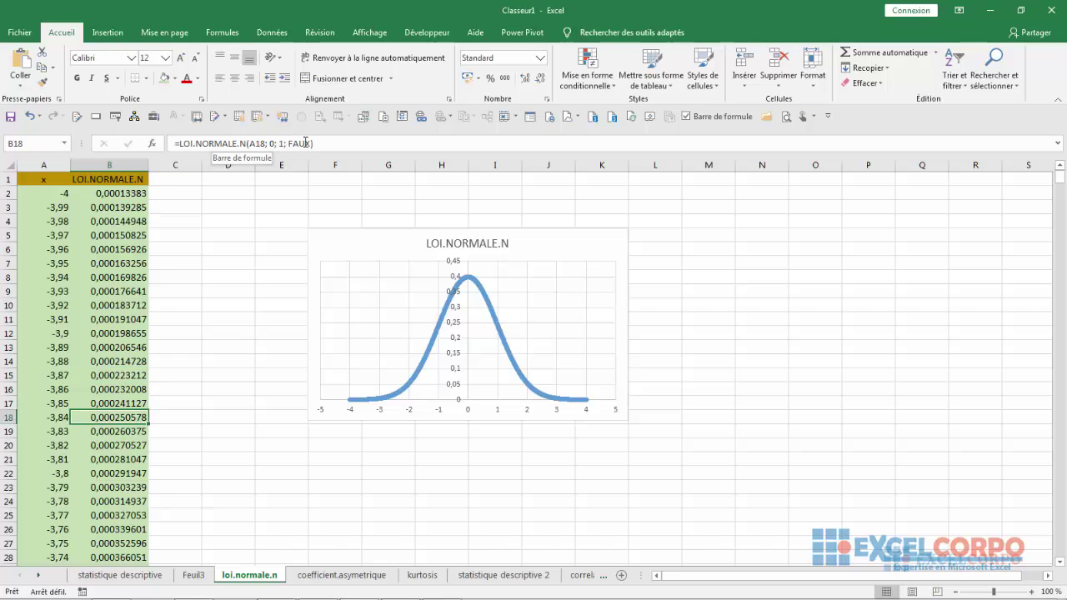
left_click(116, 444)
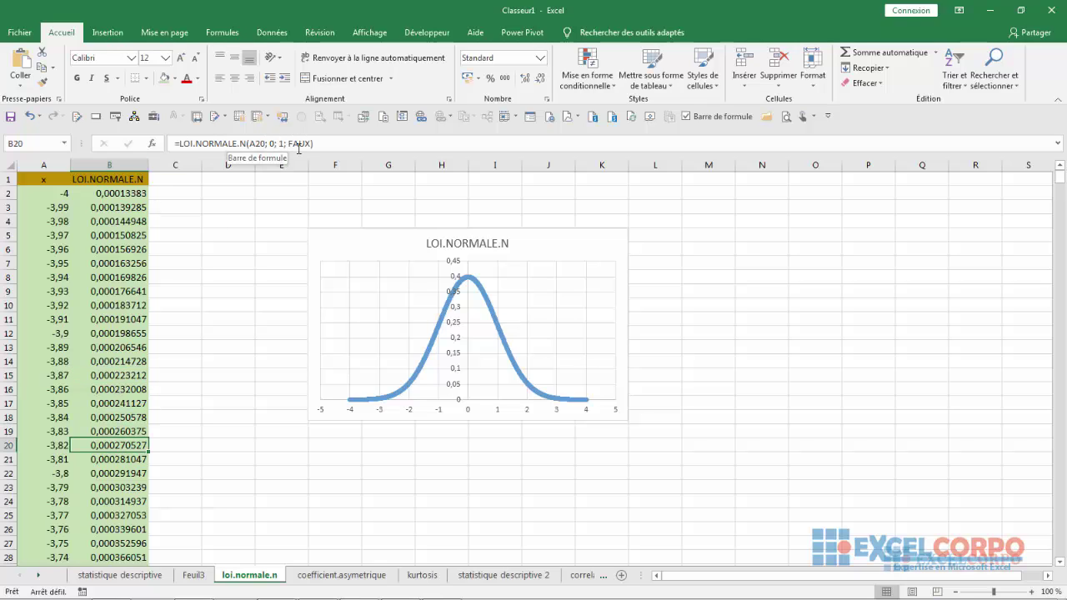
Check the LOI.NORMALE.N formula in cell B16 and dismiss the Windows colour scheme prompt.
left_click(131, 386)
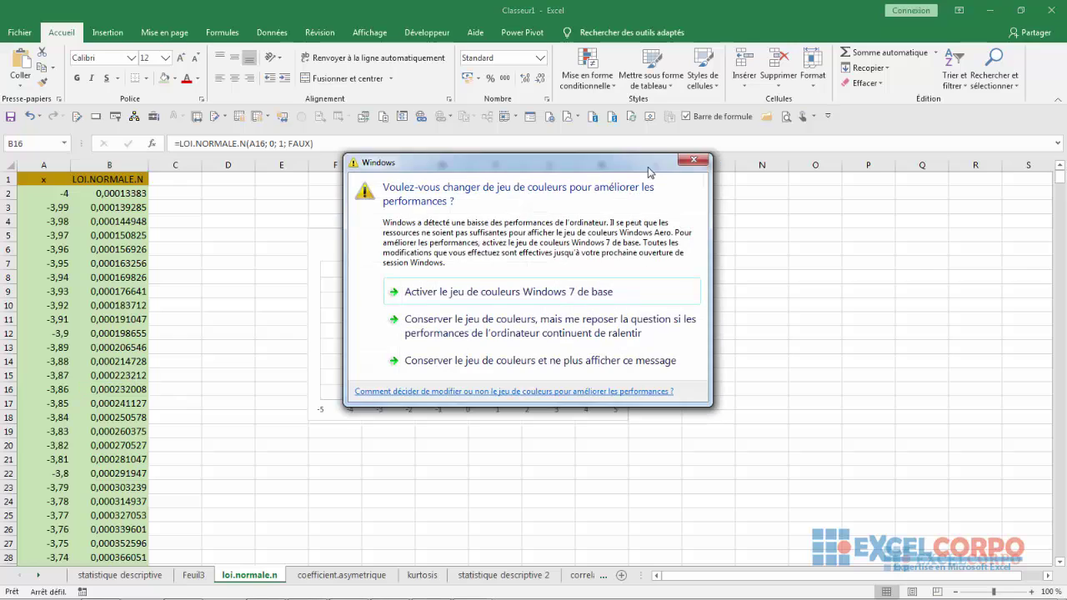
left_click(688, 161)
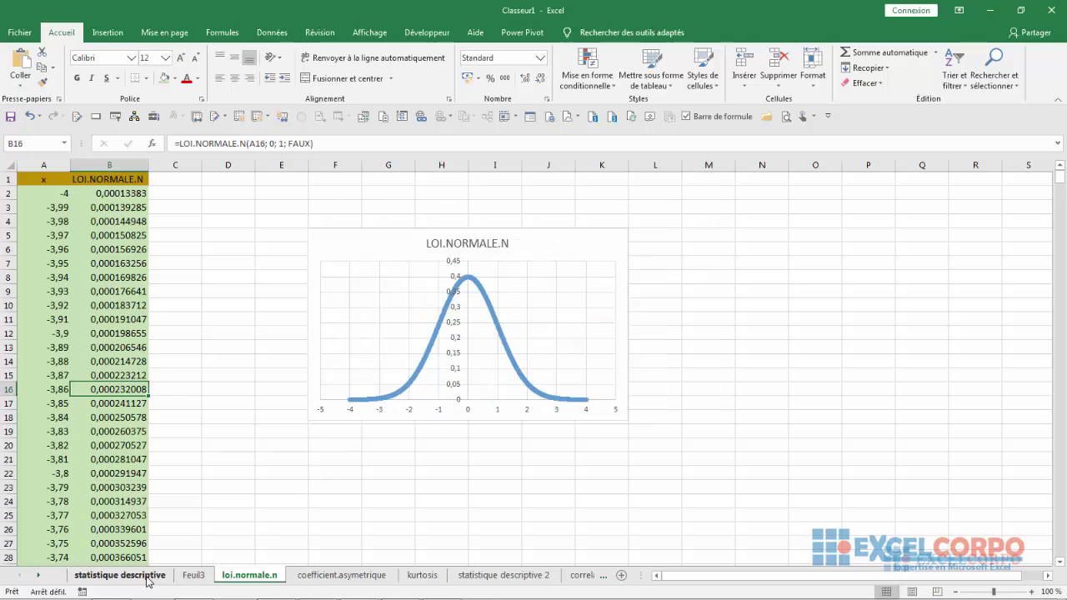
Open the argument settings of the statistical function LOI.NORMALE.N for the empty cell H21.
left_click(437, 461)
left_click(152, 143)
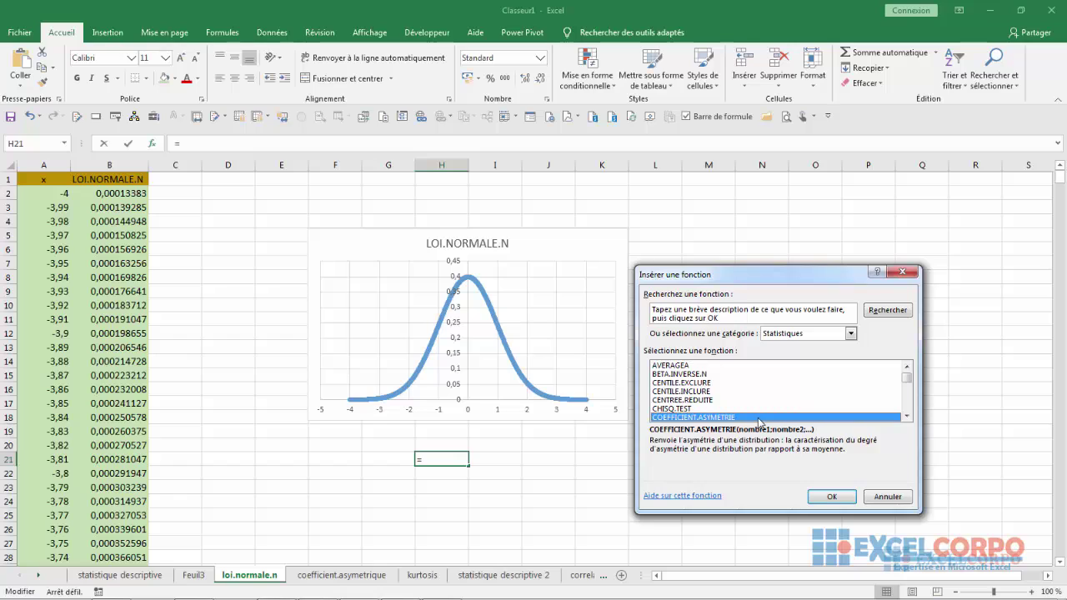
key("l")
left_click(907, 416)
scroll(907, 417, "down", 6)
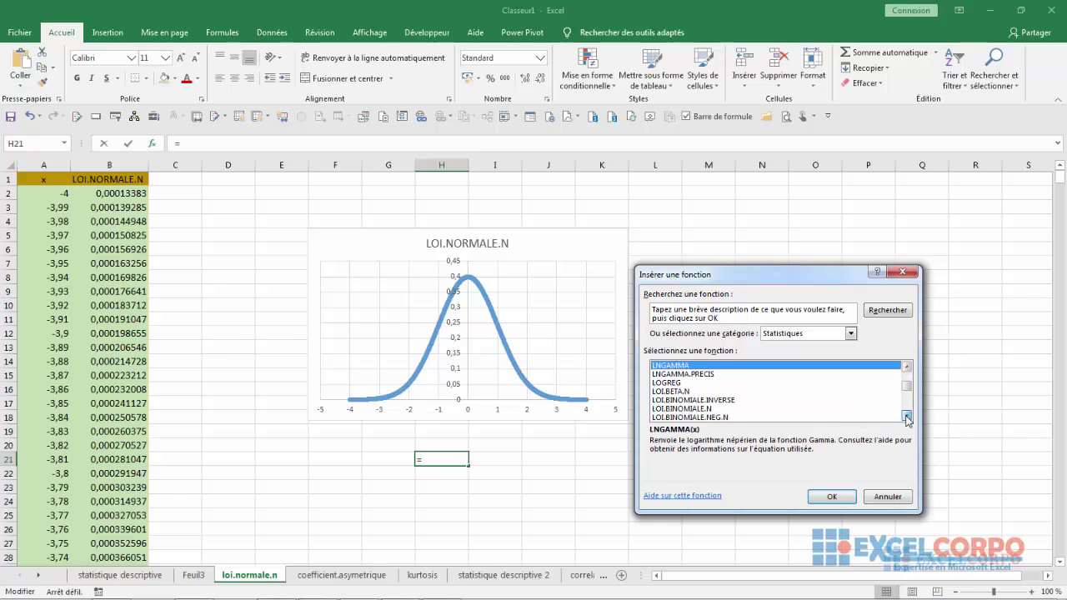
left_click(692, 417)
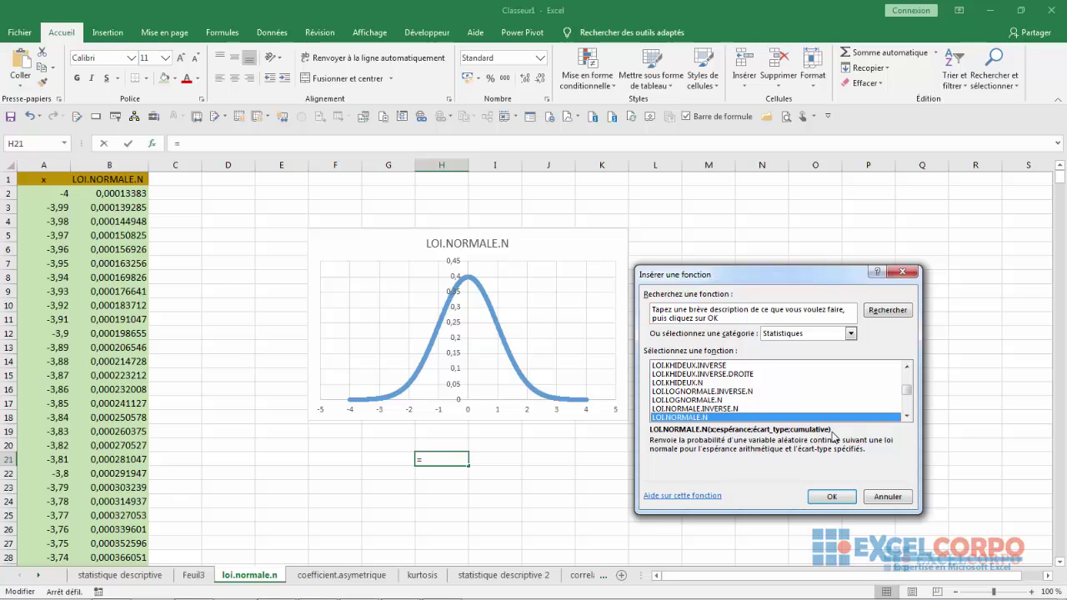
left_click(831, 497)
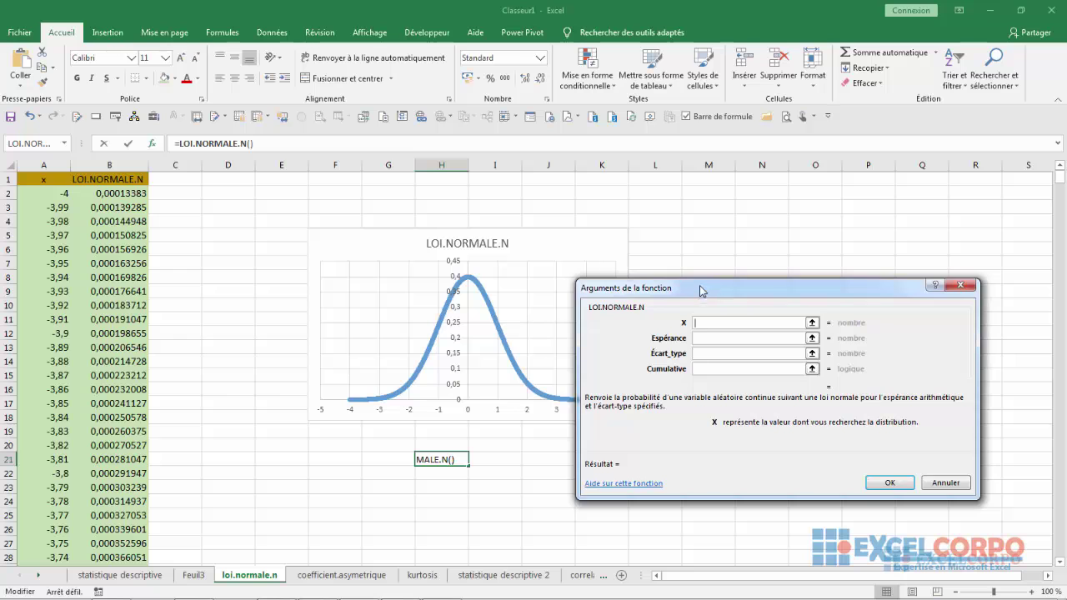
Review the descriptions of the Espérance, Écart_type and Cumulative arguments, then abandon the function without inserting it.
left_click_drag(701, 289, 698, 190)
left_click(697, 234)
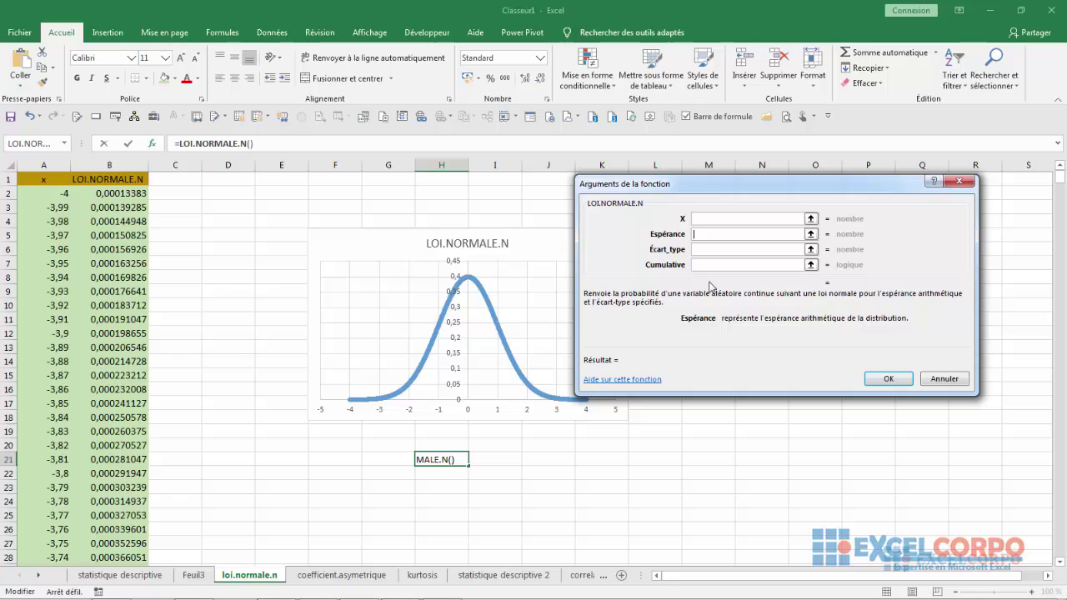
left_click(695, 249)
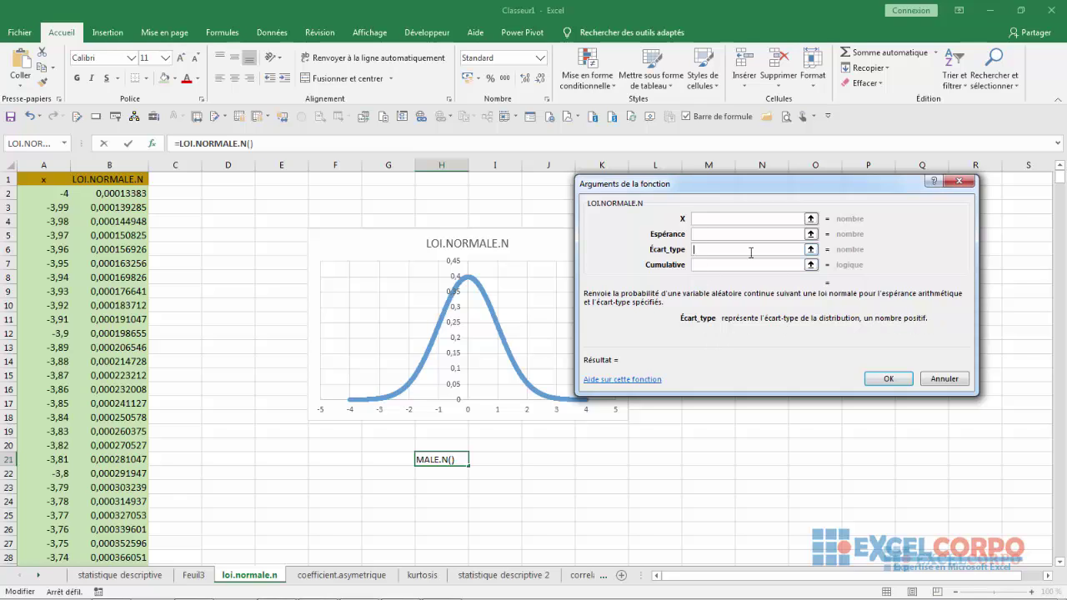
left_click(700, 266)
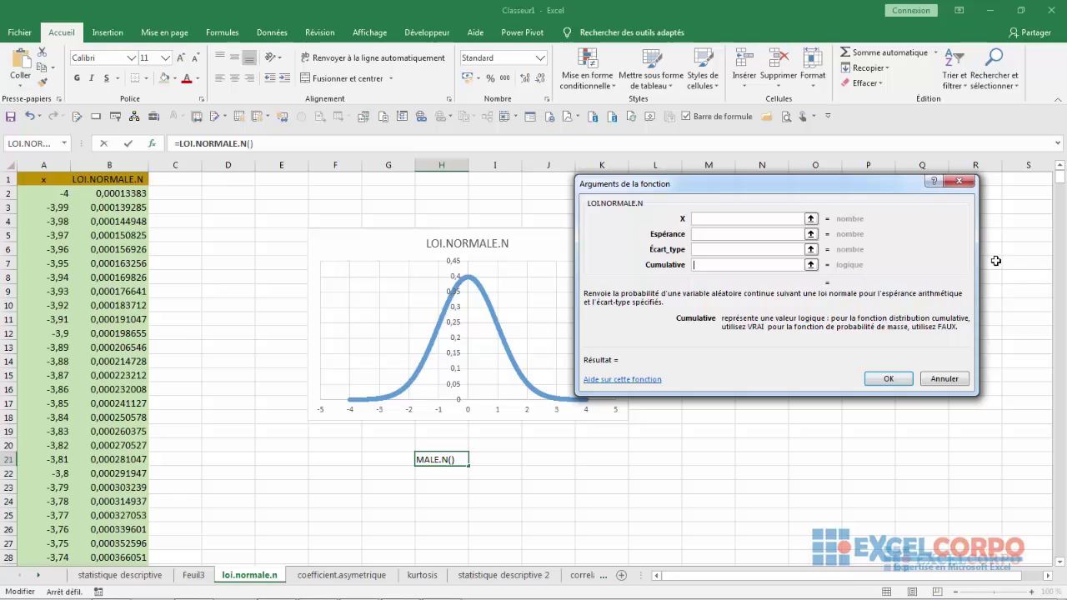
left_click(958, 182)
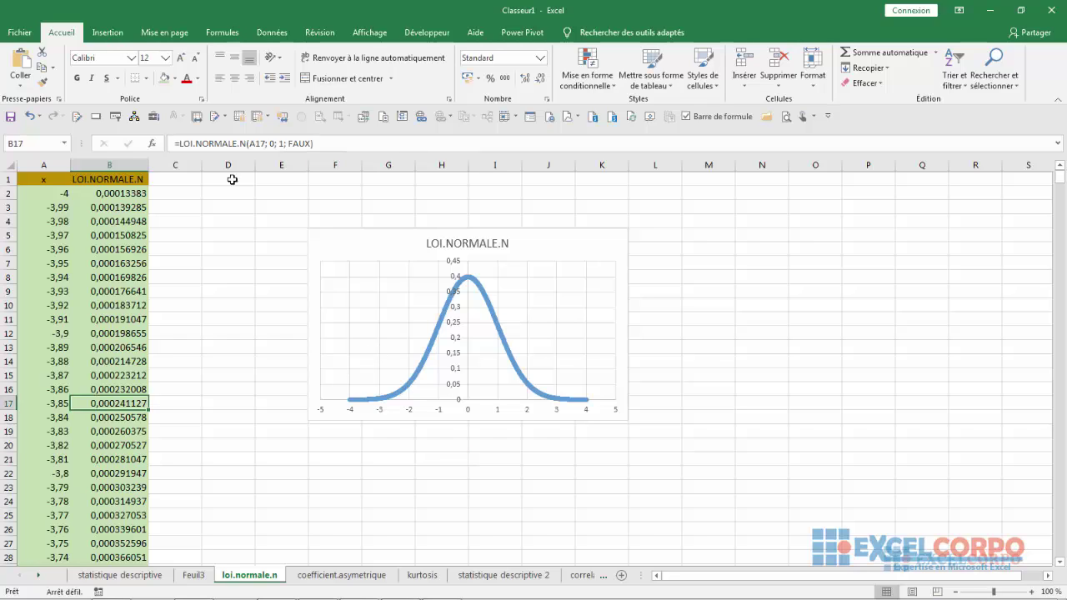
Start a LOI.NORMALE.N formula in cell F21 below the chart, dismissing the Windows colour scheme prompt first.
left_click(335, 462)
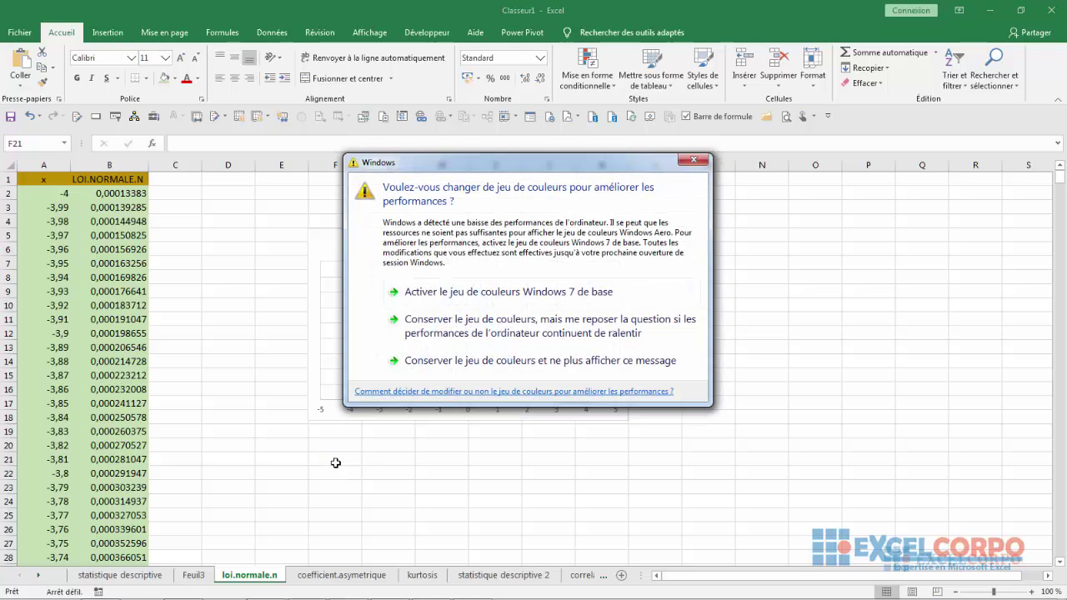
left_click(695, 161)
type("=")
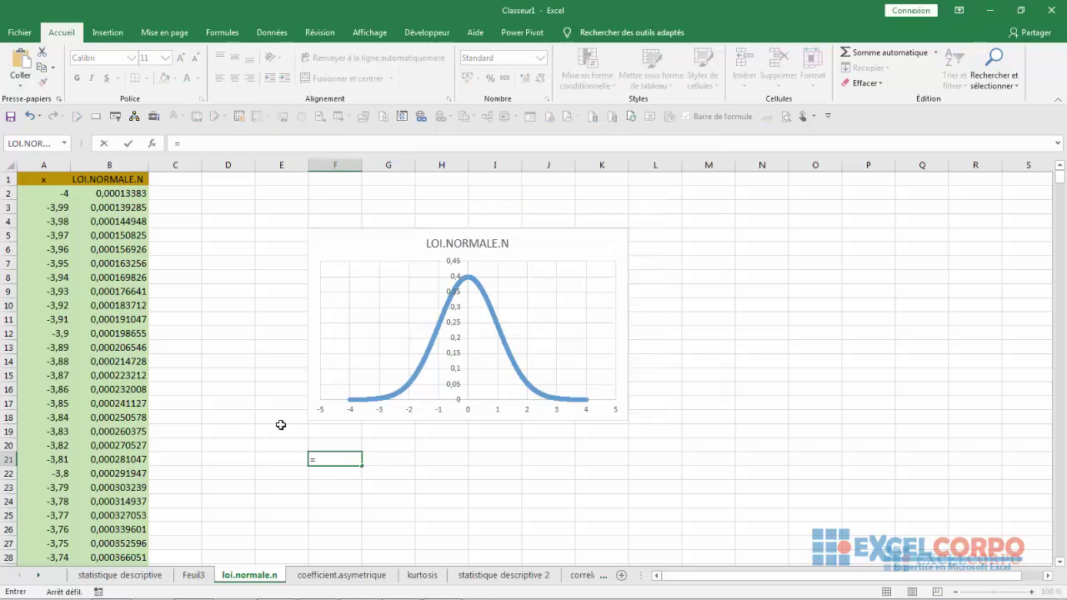
type("loi")
scroll(441, 534, "down", 4)
left_click(388, 571)
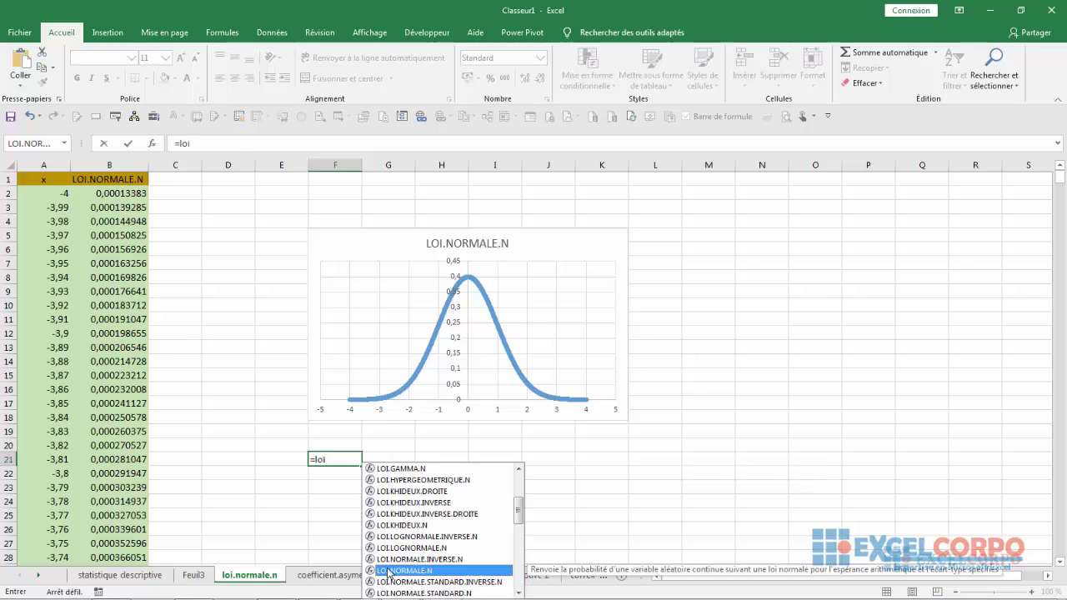
double_click(388, 571)
Return to the loi.normale.n sheet and erase the stray sheet reference from the unfinished formula in F21.
left_click(388, 573)
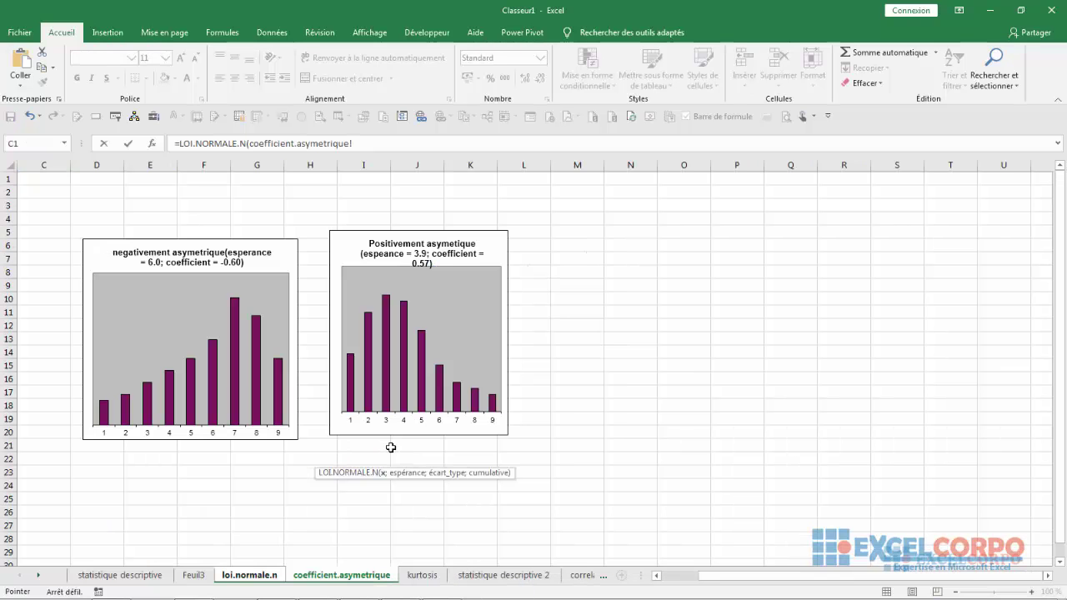
left_click(264, 577)
key("BackSpace")
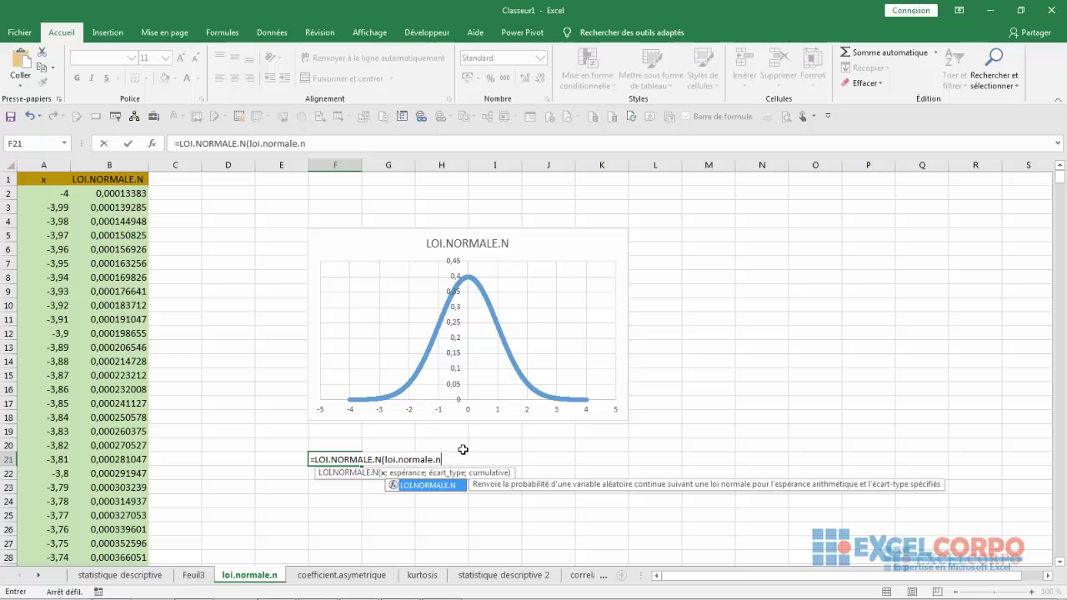
key("BackSpace")
key("BackSpace")
key("BackSpace")
key("BackSpace")
key("BackSpace")
key("BackSpace")
key("BackSpace")
key("BackSpace")
key("BackSpace")
key("BackSpace")
key("BackSpace")
key("BackSpace")
key("BackSpace")
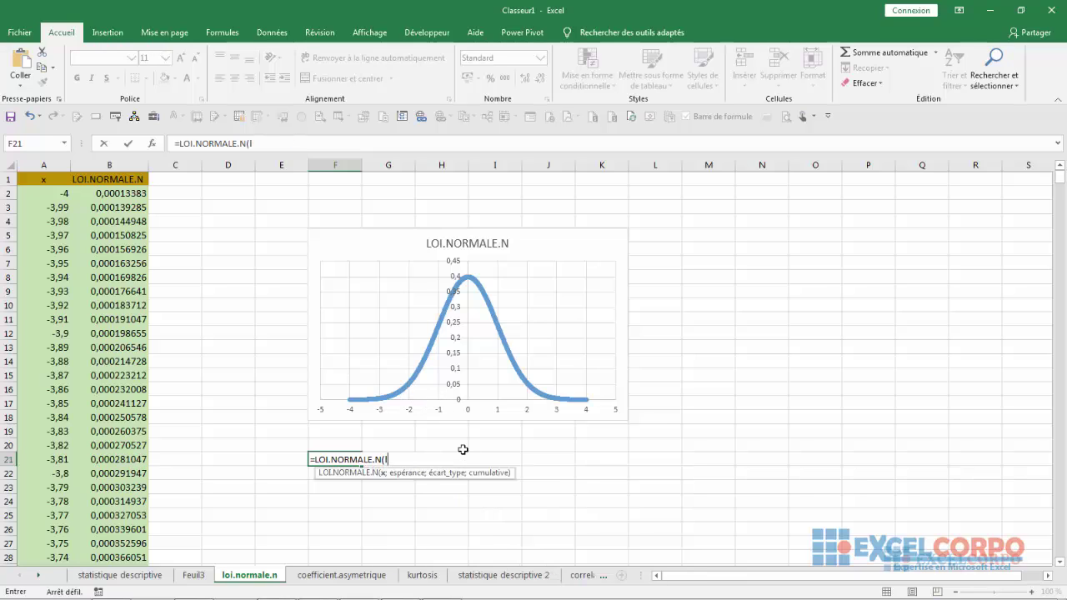
Complete the F21 formula as =LOI.NORMALE.N(0;0;1;VRAI) for the cumulative distribution and reselect the cell.
type("0;0;1")
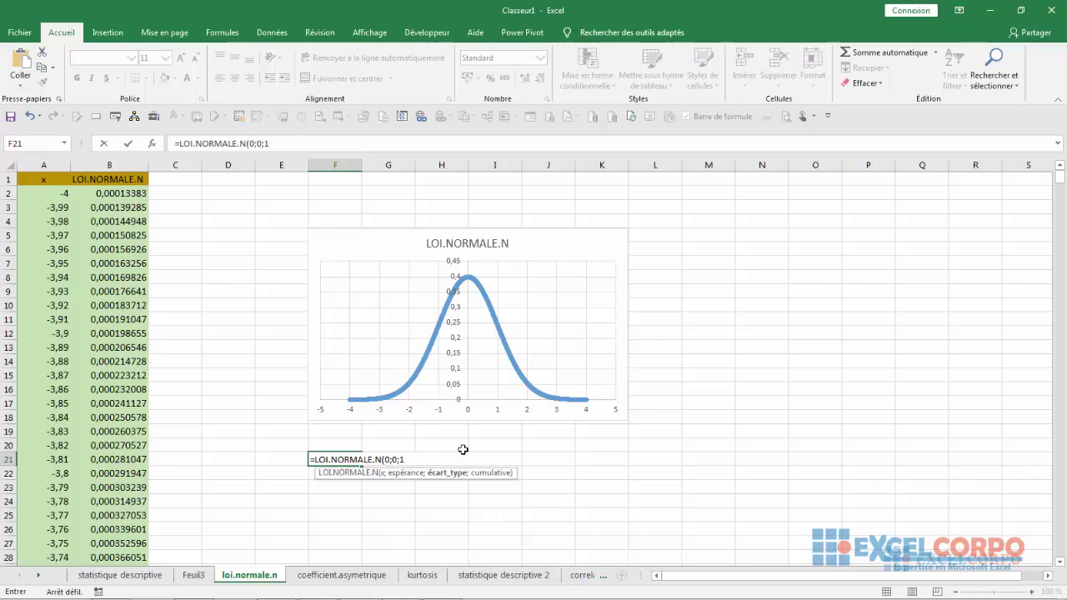
type(";")
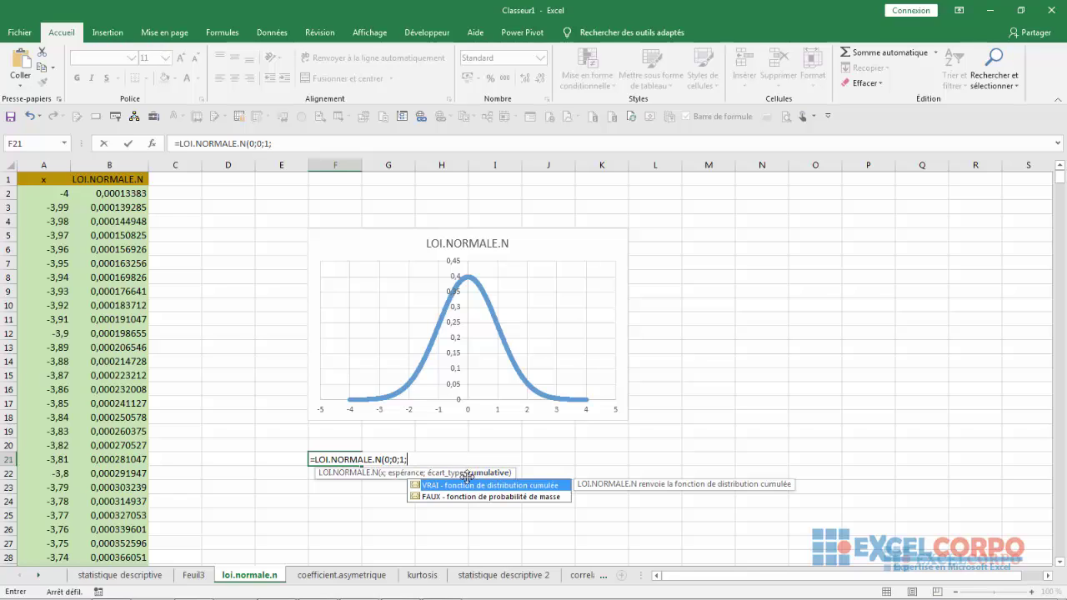
double_click(468, 487)
type(")")
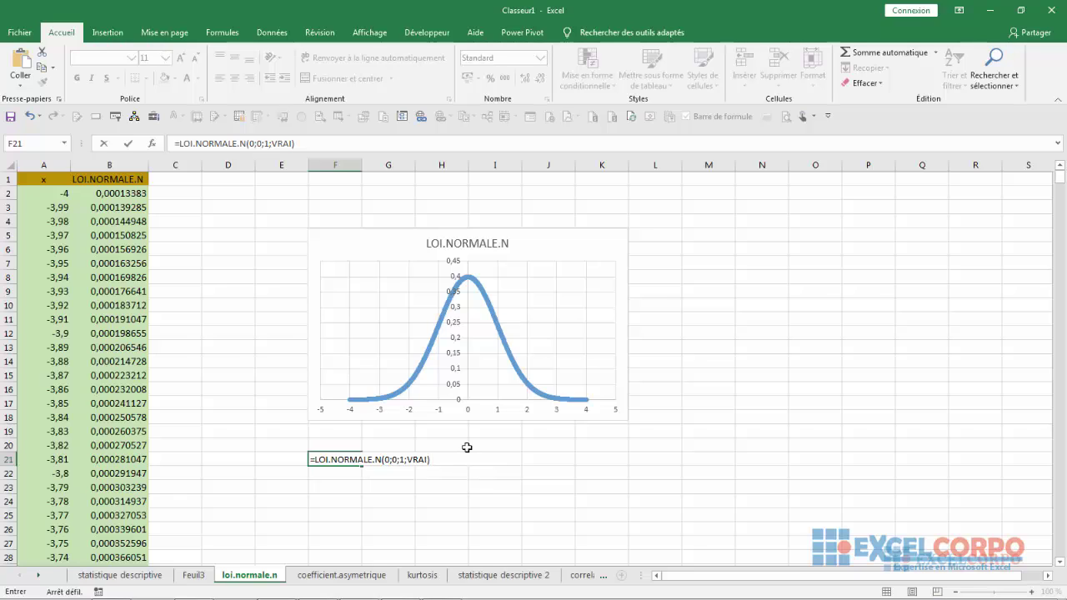
key("Return")
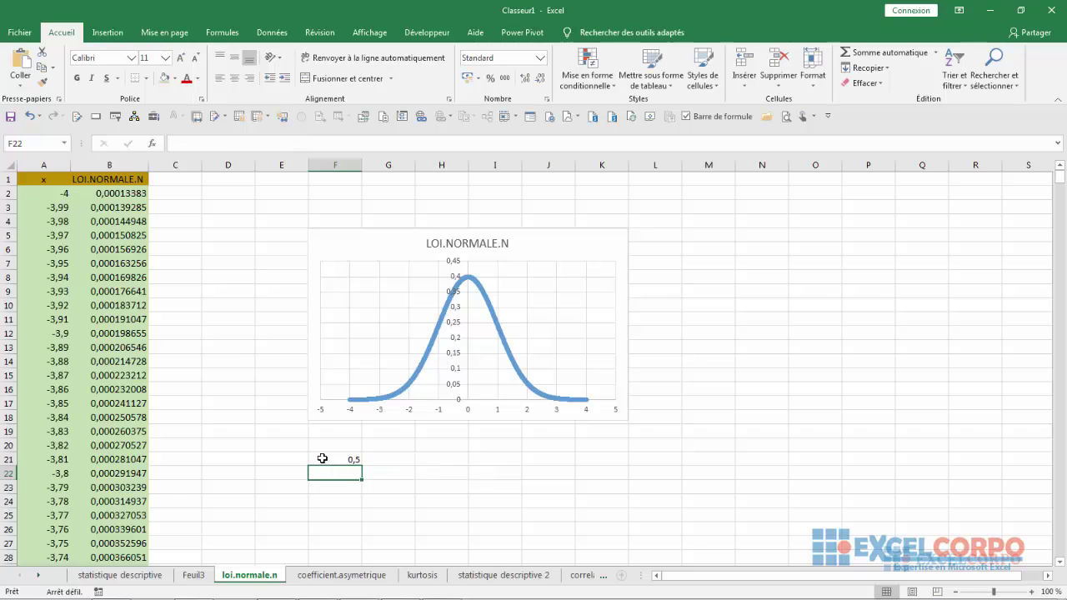
key("Up")
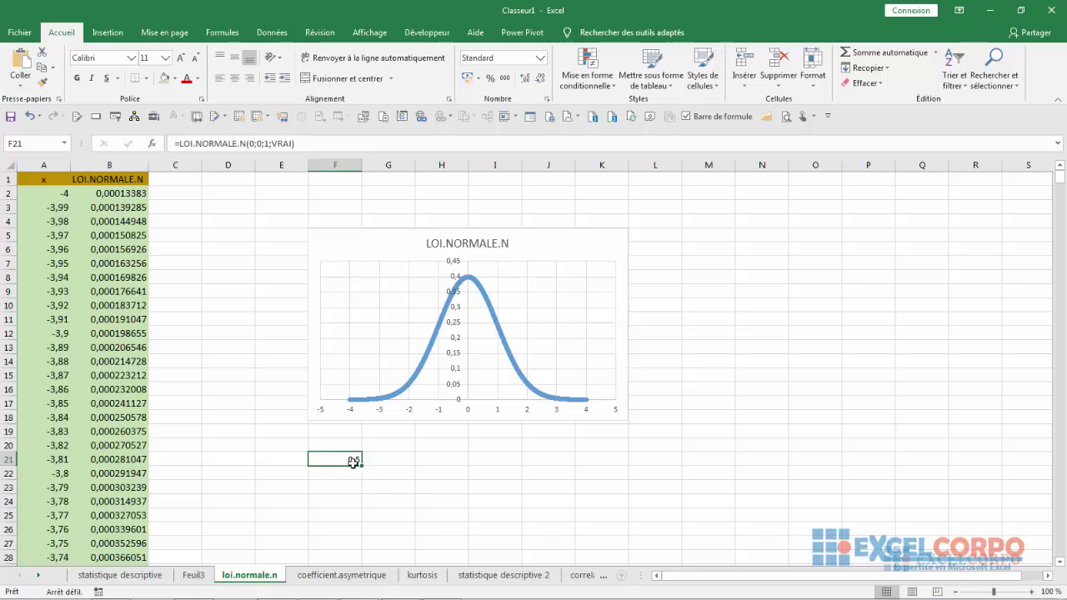
Enter =LOI.NORMALE.N(0;0;1;FAUX) in cell F22 for the probability mass function.
left_click(339, 477)
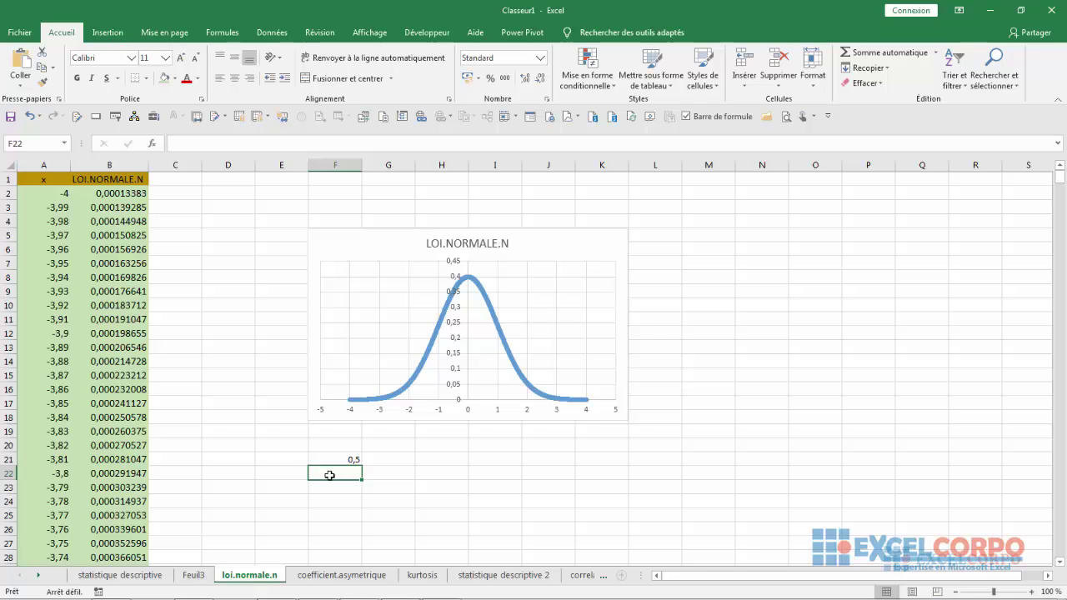
type("=loi")
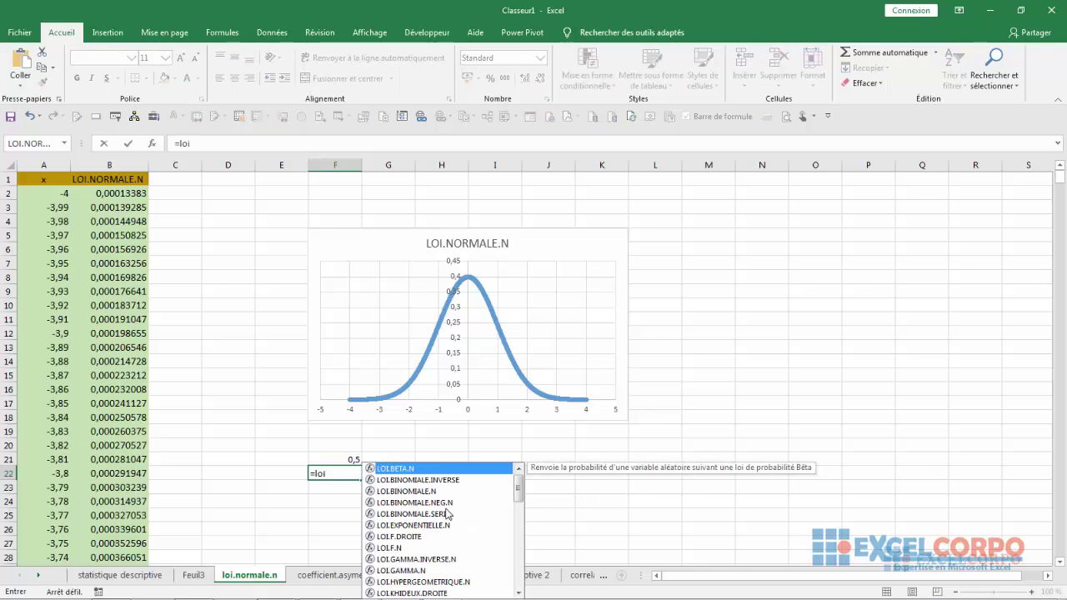
scroll(520, 499, "down", 3)
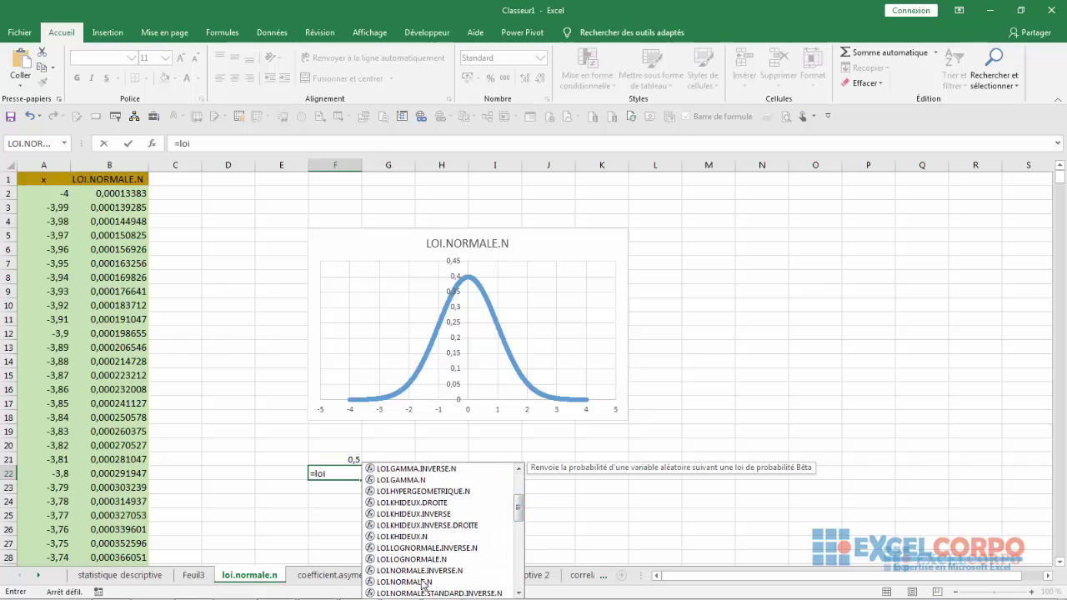
double_click(426, 581)
type("0")
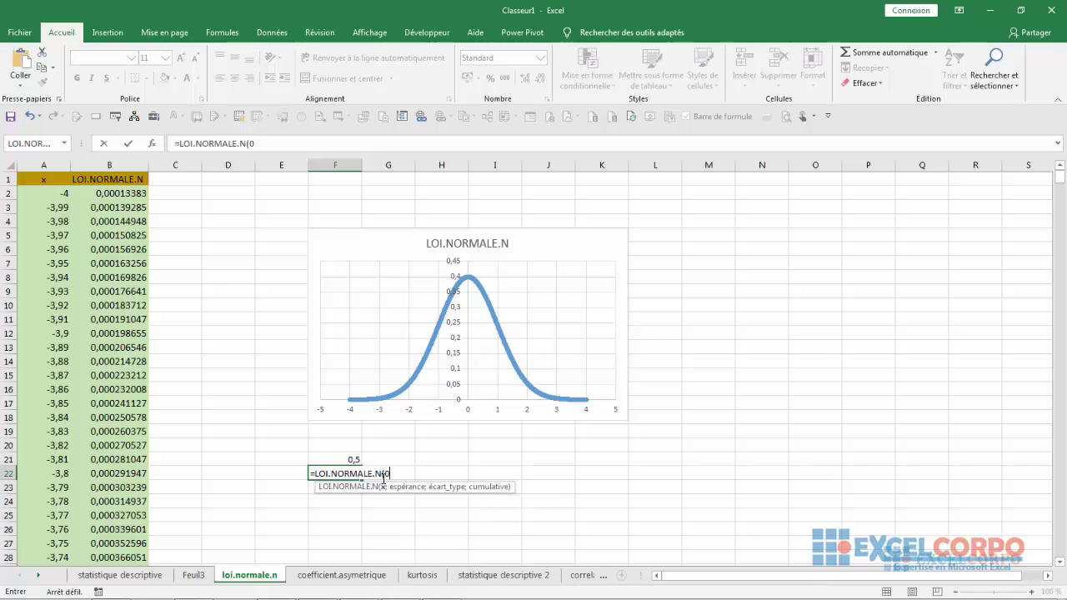
type(";0")
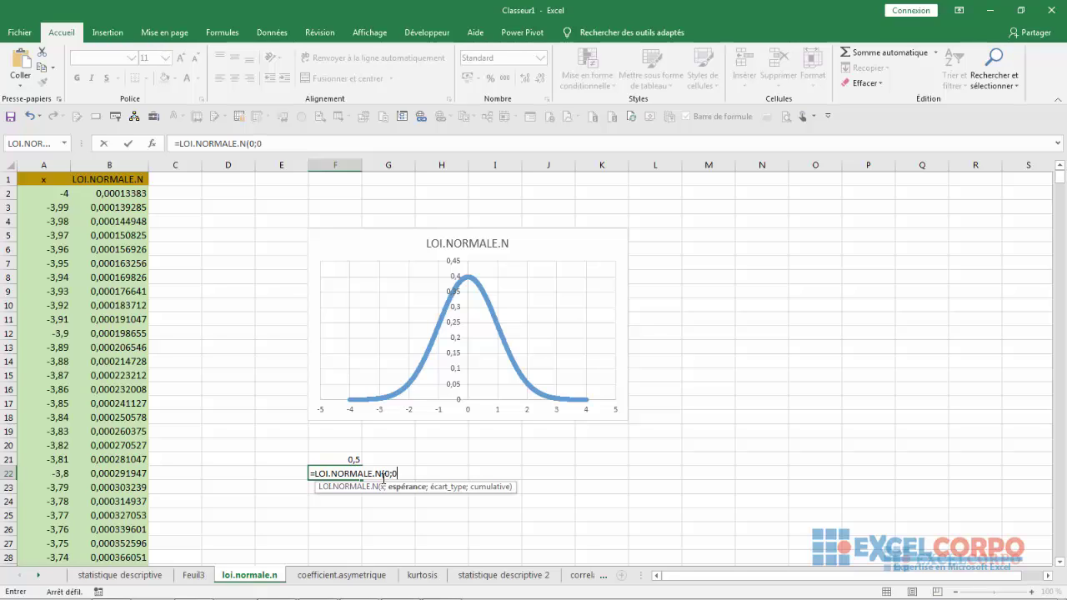
type(";1")
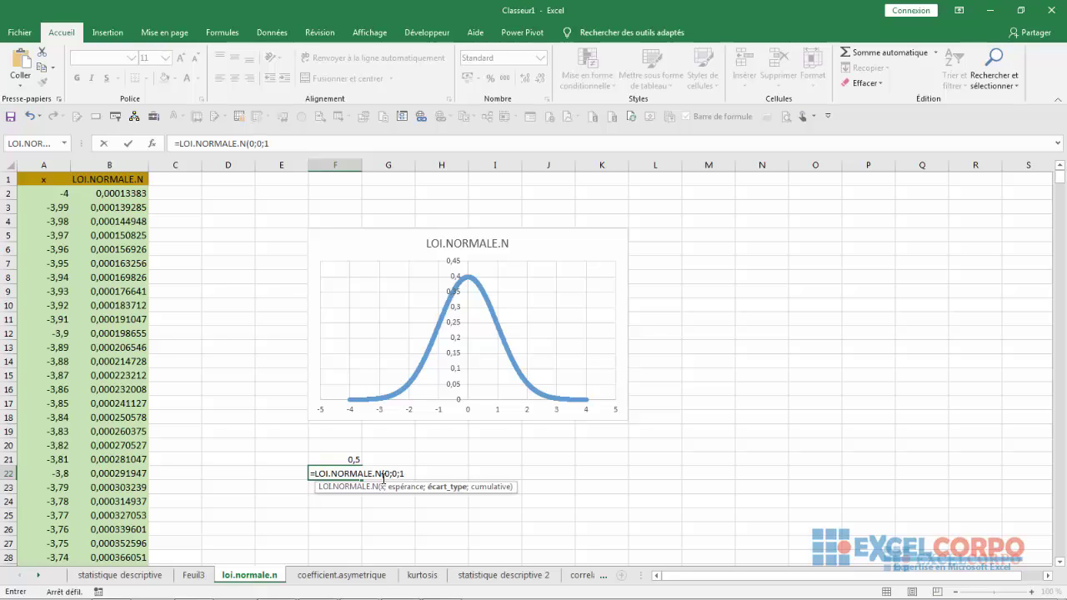
type(";")
left_click(482, 511)
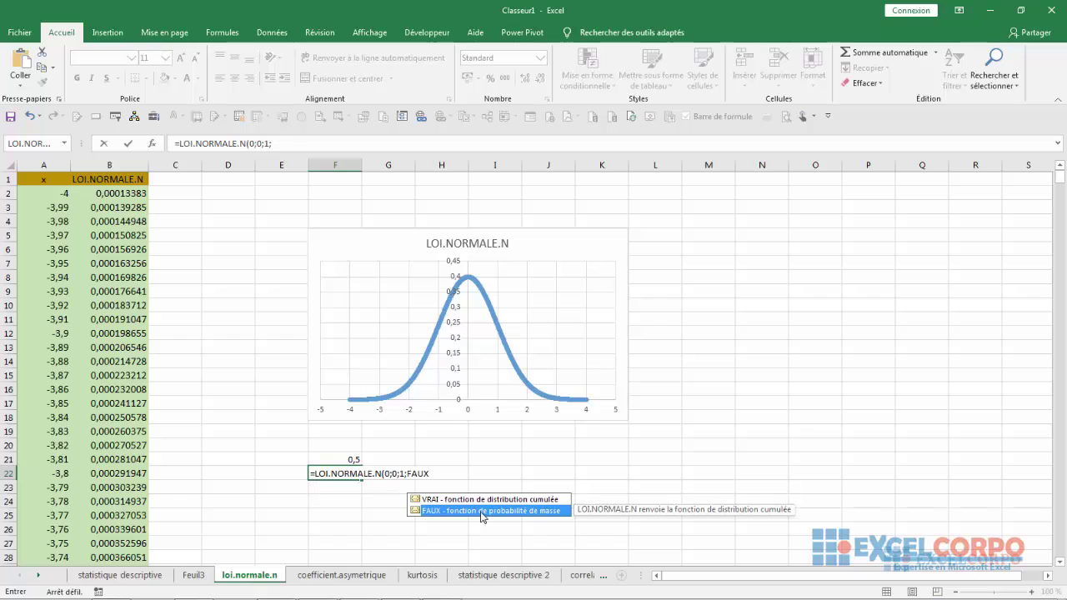
type(")")
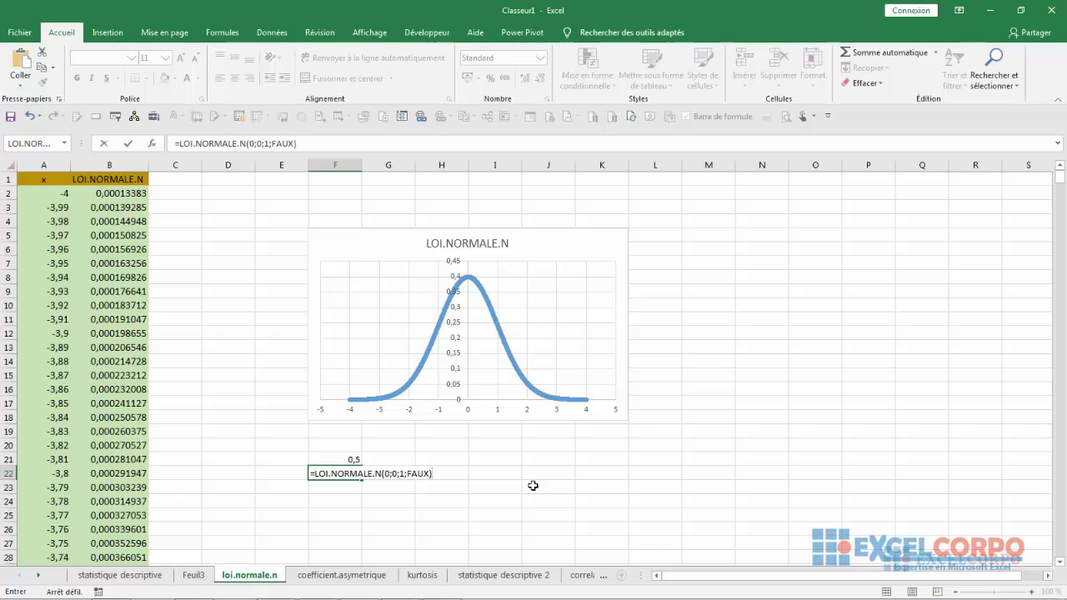
key("Return")
Inspect the formula and result in F22, dismiss the Windows colour scheme prompt, and deselect the cell.
left_click(348, 474)
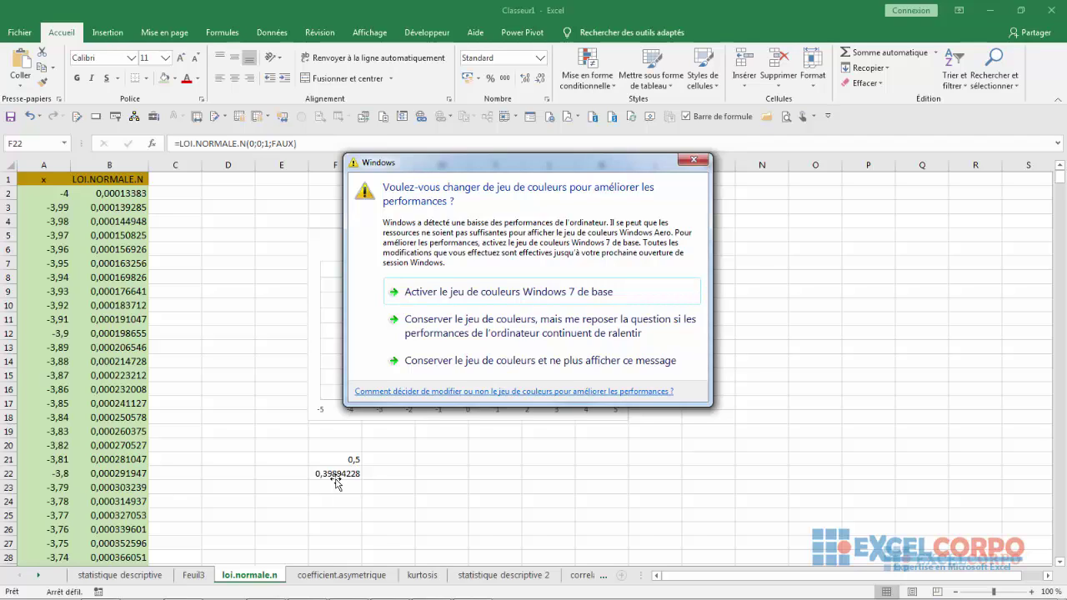
left_click(682, 160)
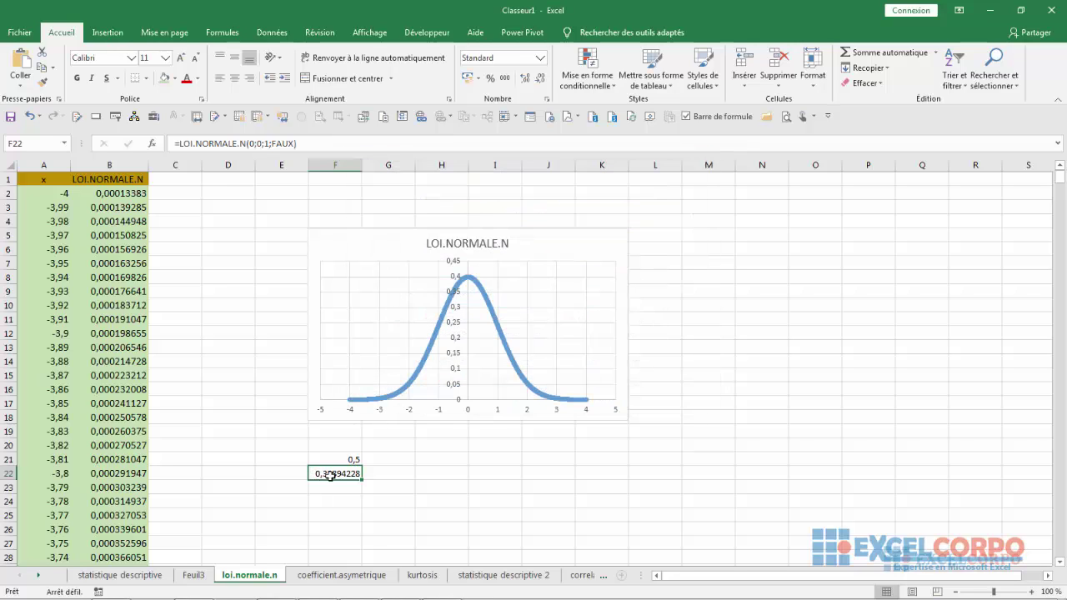
left_click(431, 472)
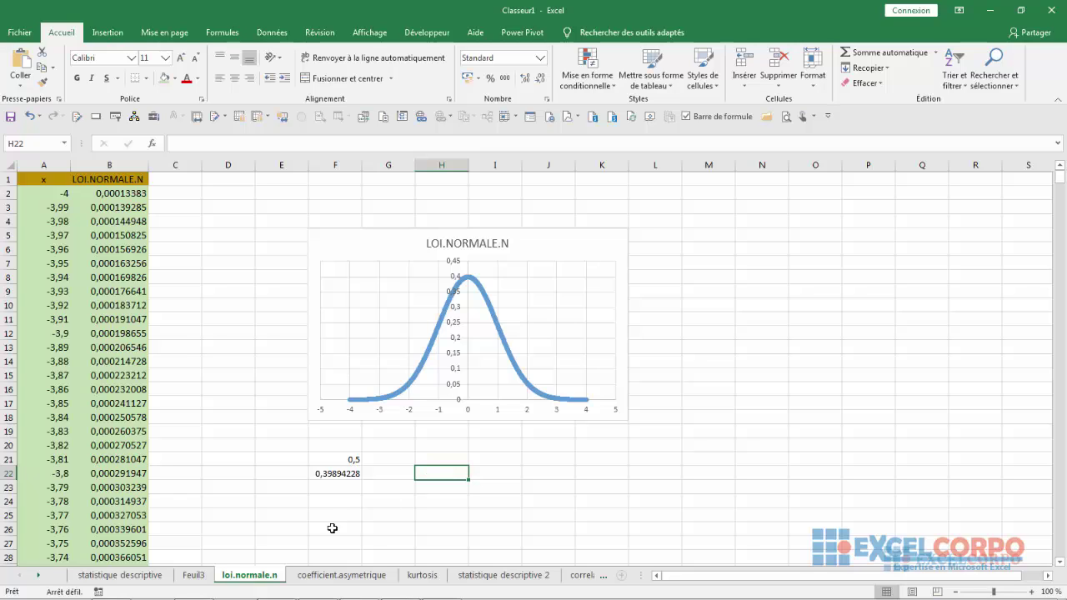
Switch to the coefficient.asymetrique sheet and examine the negatively asymmetric distribution chart.
left_click(334, 575)
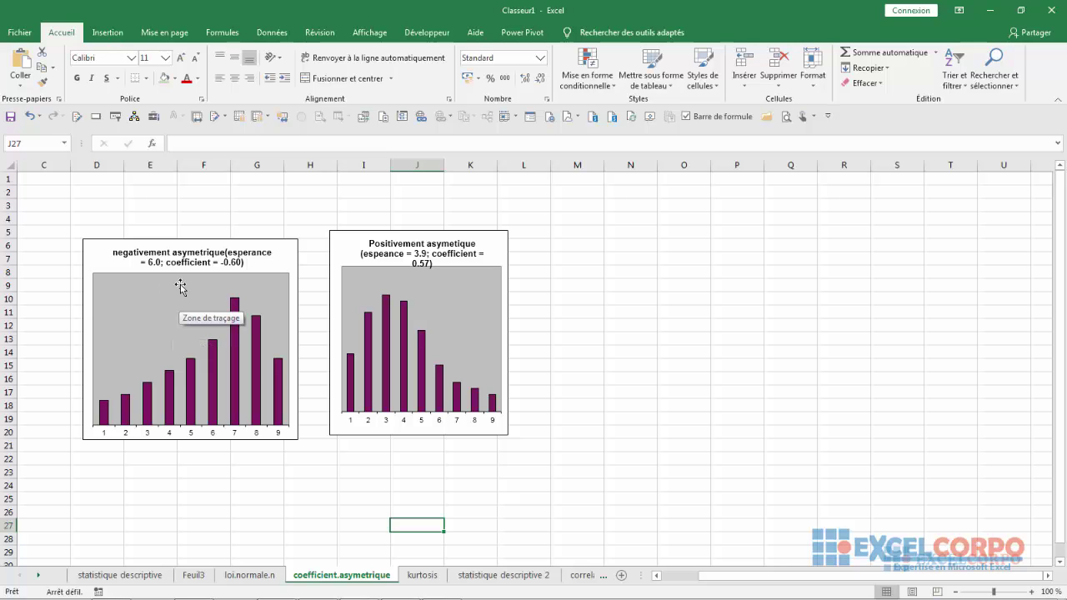
left_click(183, 296)
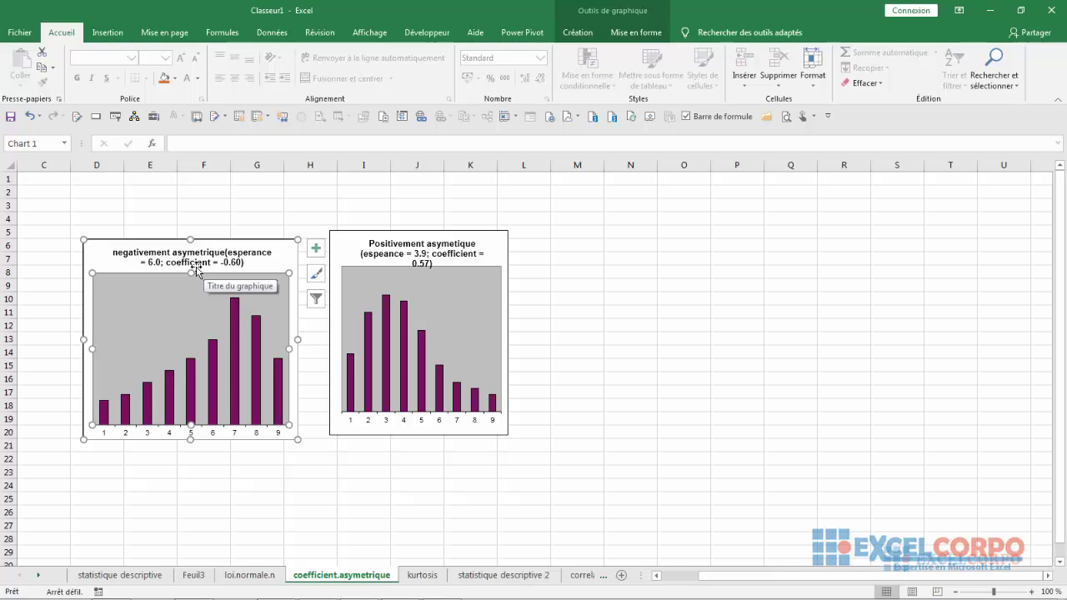
left_click(228, 215)
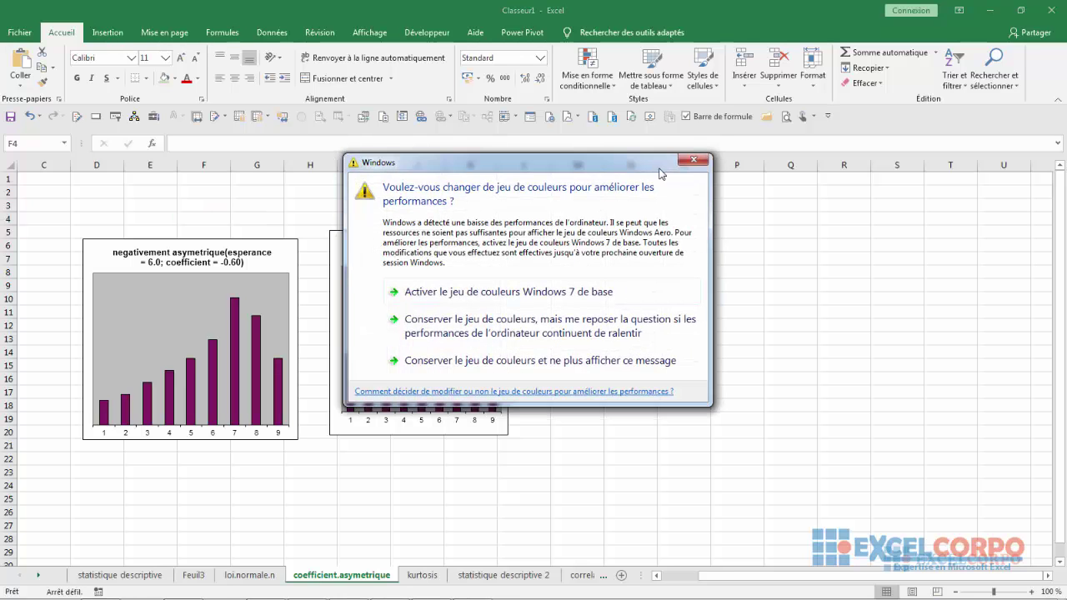
Dismiss the Windows colour scheme prompt and compare the negatively and positively asymmetric distribution charts, including their titles and data series.
left_click(693, 160)
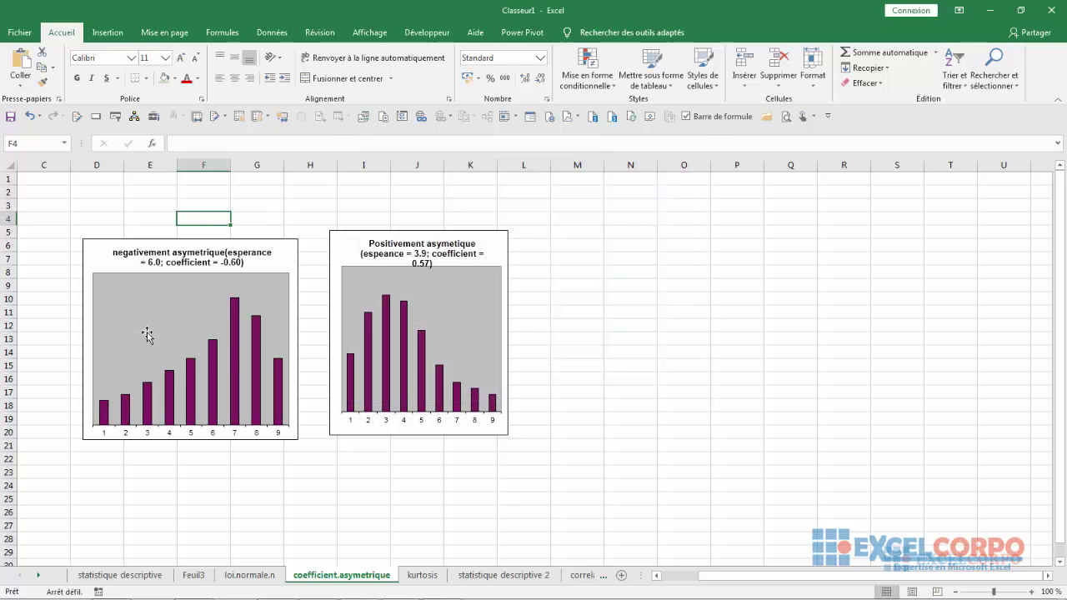
mouse_move(369, 345)
left_click(191, 302)
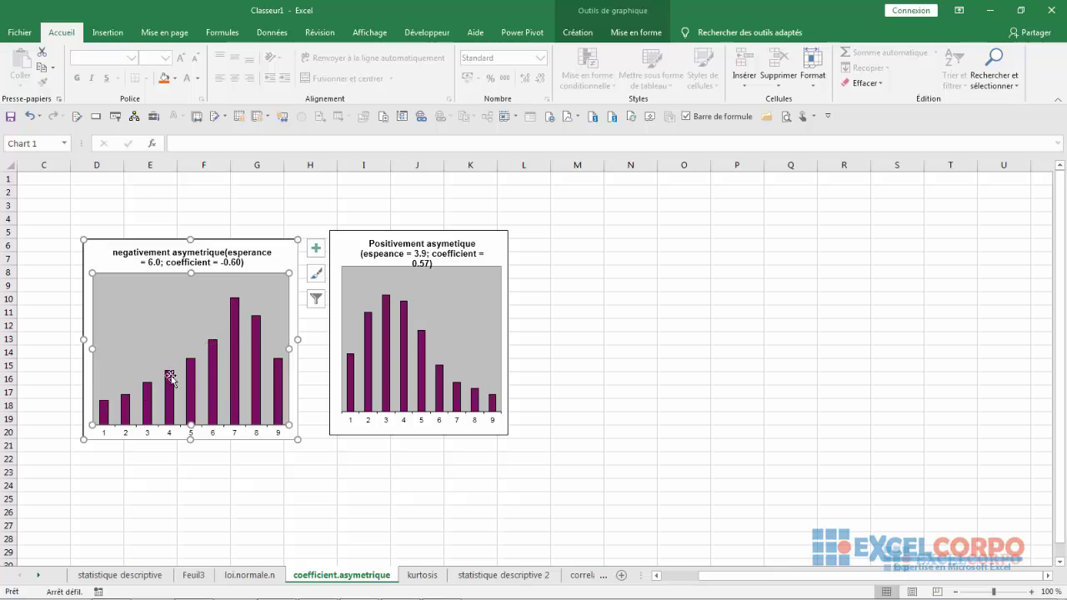
left_click(406, 321)
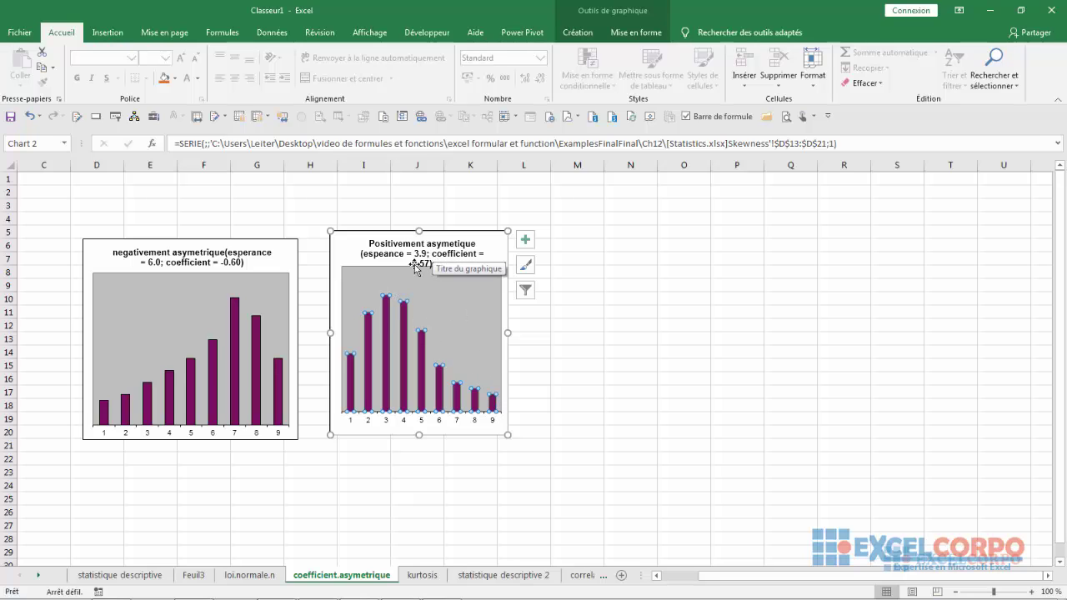
left_click(170, 322)
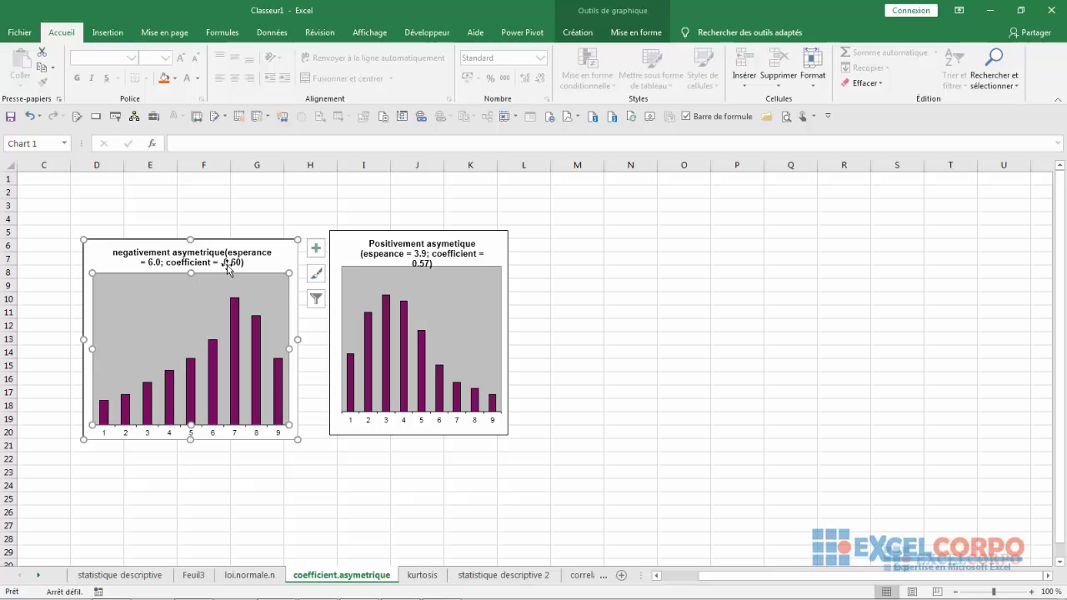
left_click(404, 313)
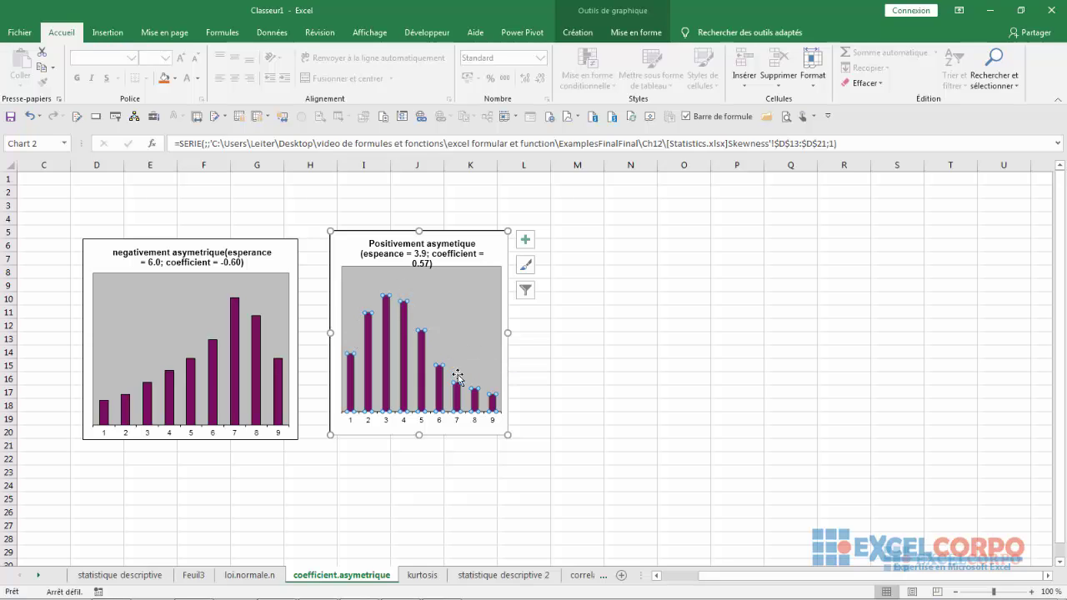
left_click(222, 342)
left_click(232, 342)
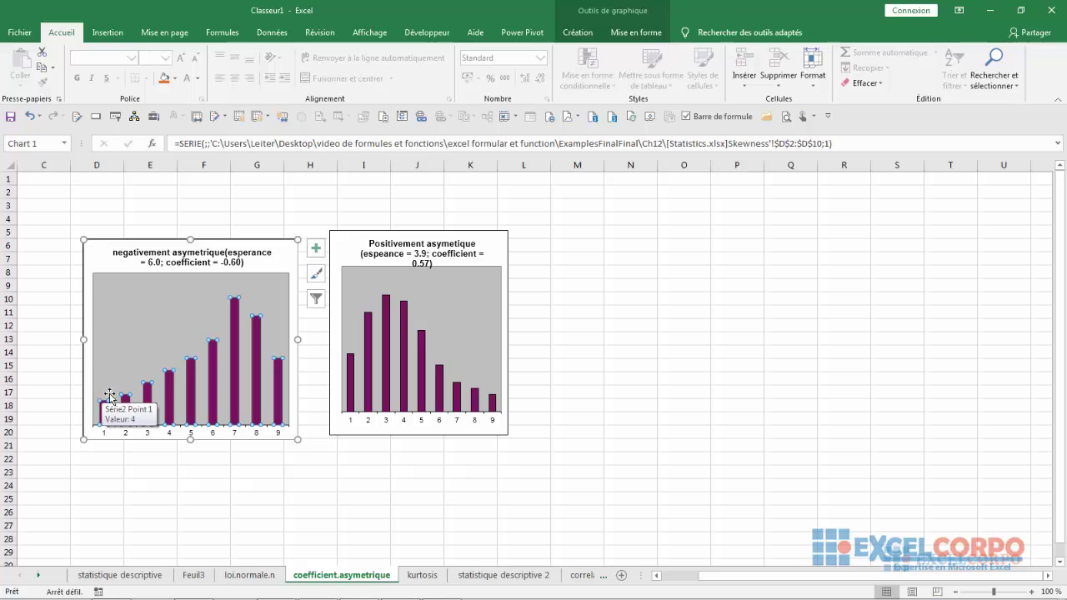
left_click(400, 318)
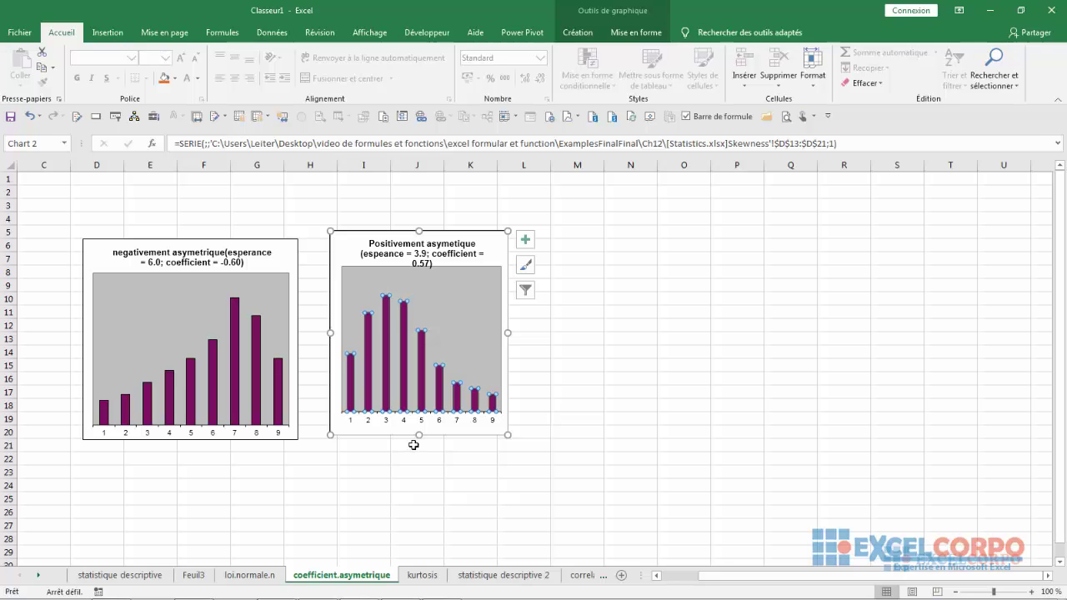
On the statistique descriptive sheet, review the COEFFICIENT.ASYMETRIE function's description and arguments for cell I17, and cancel without inserting it.
left_click(155, 579)
left_click(479, 426)
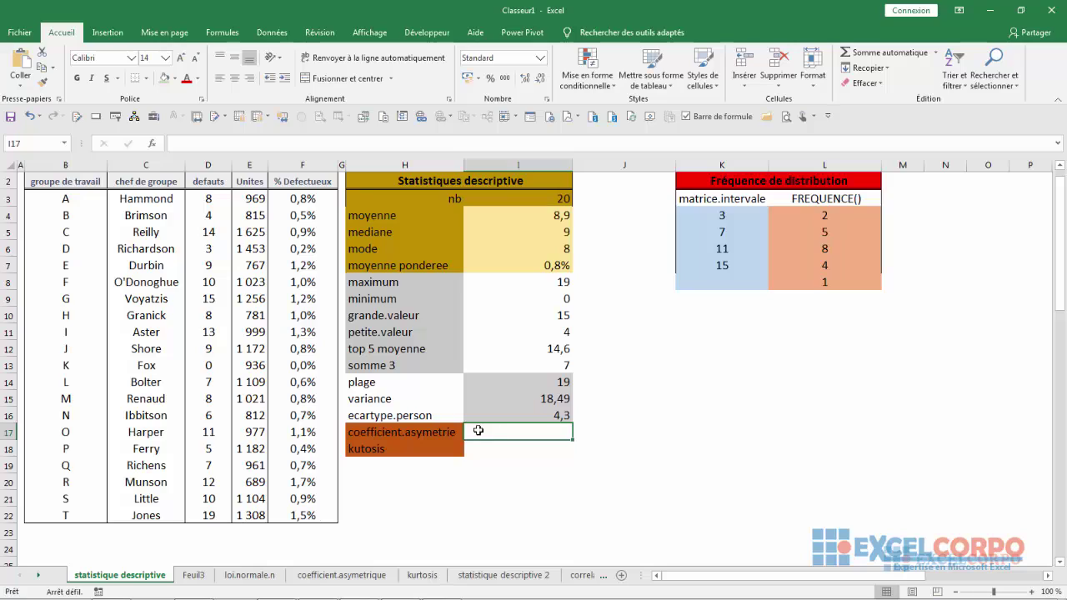
left_click(152, 142)
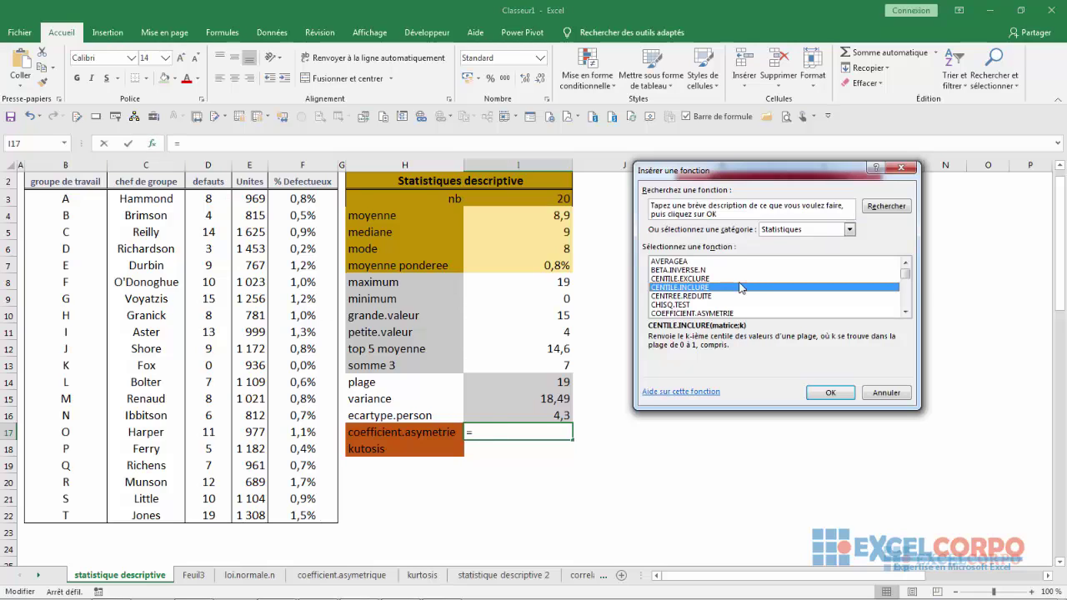
key("Down")
key("Down")
key("Down")
key("Down")
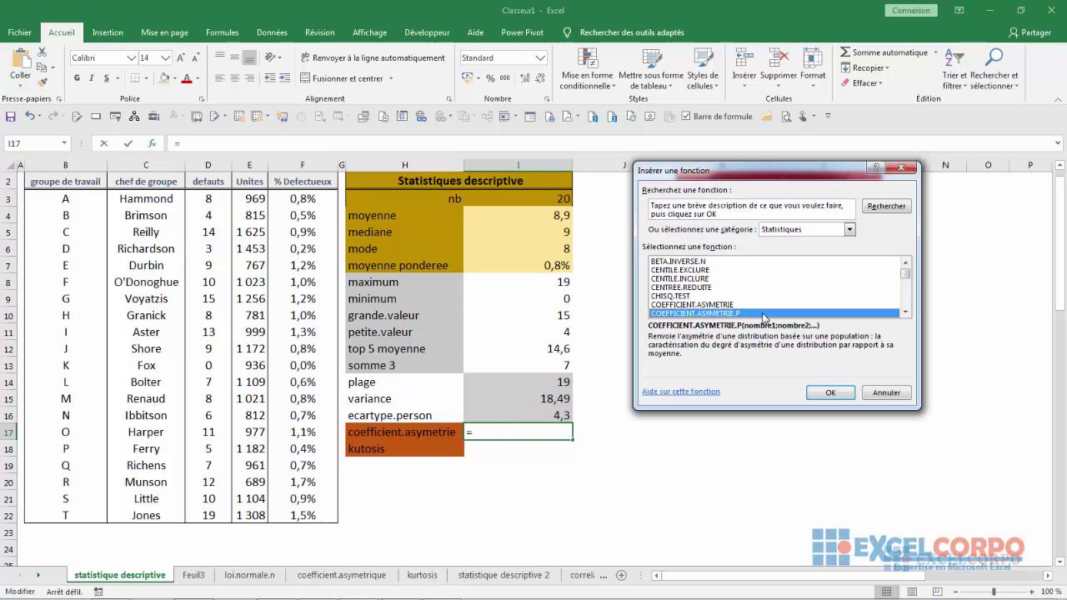
key("Up")
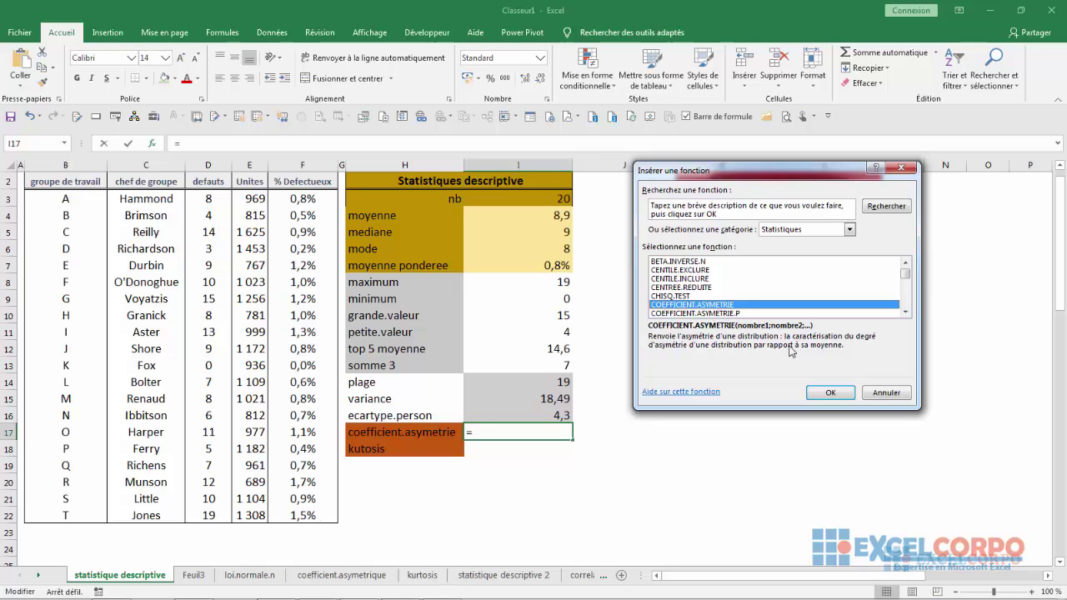
key("Return")
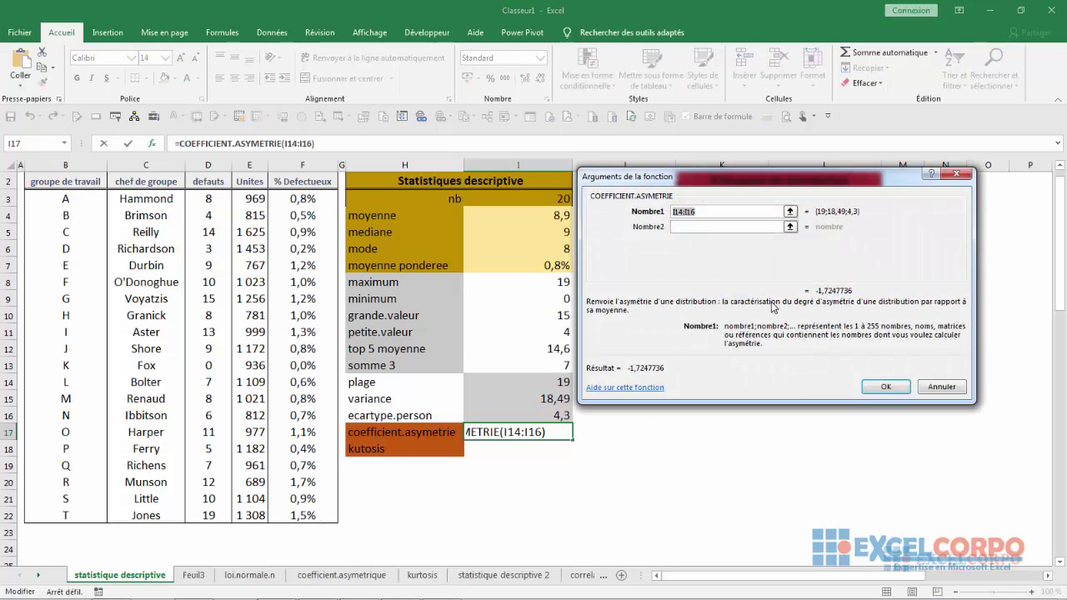
key("Delete")
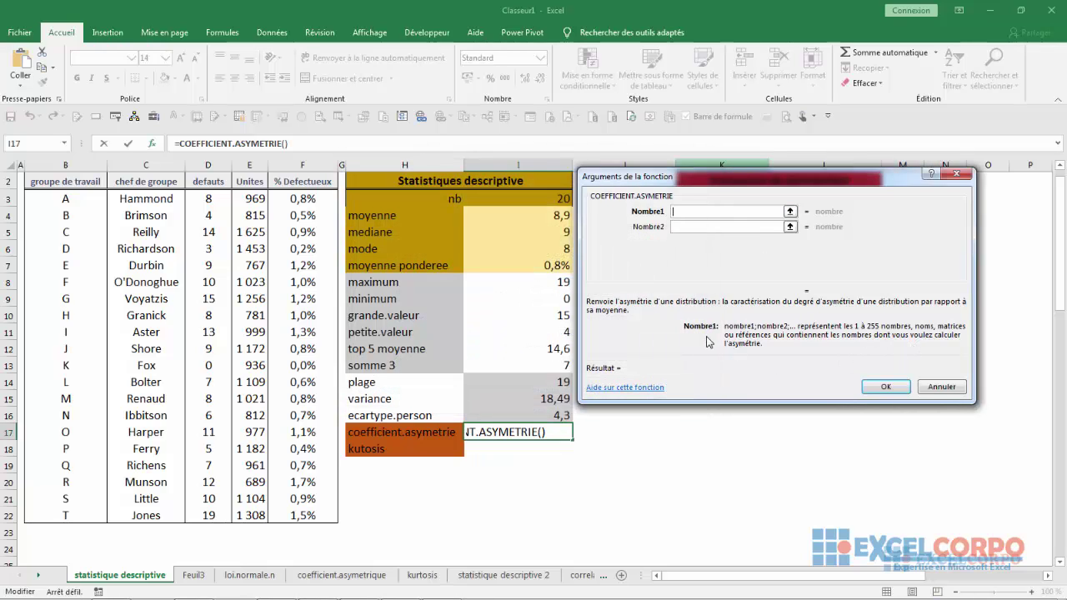
left_click(681, 226)
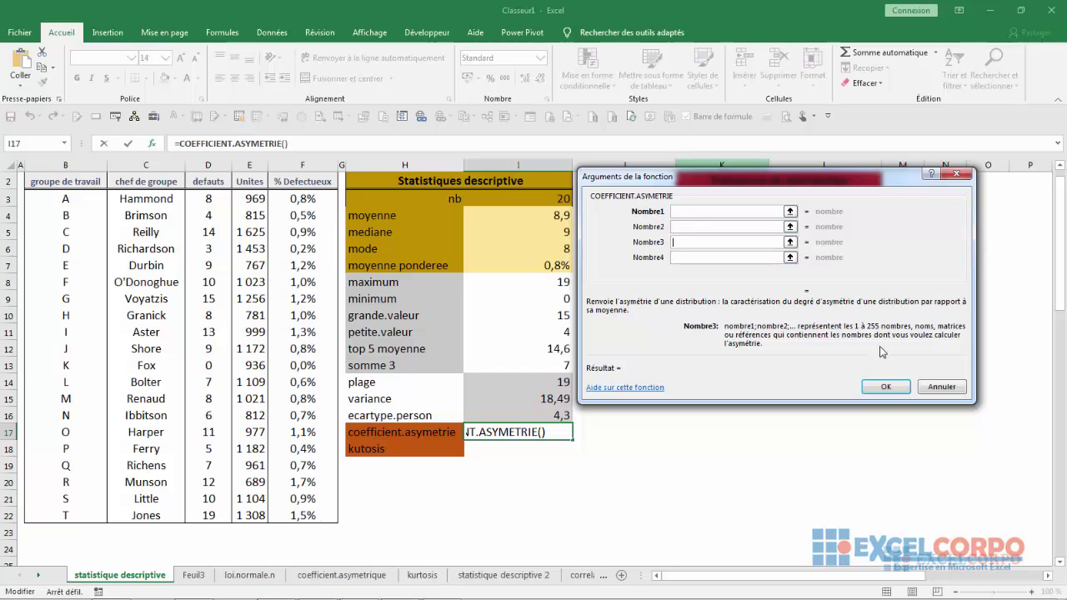
left_click(935, 386)
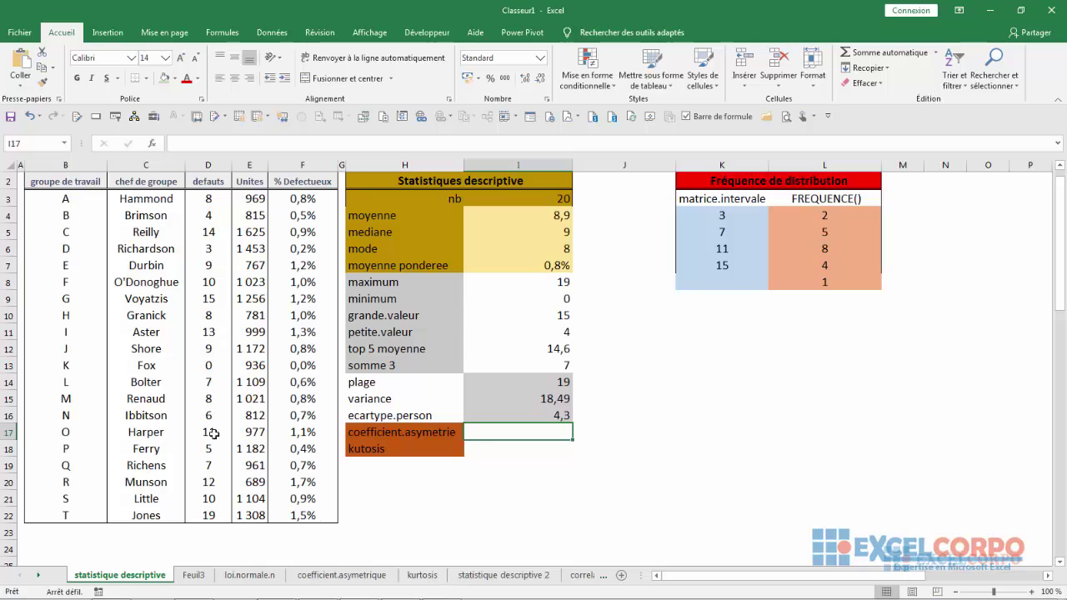
Enter =COEFFICIENT.ASYMETRIE(D3:D22) in cell I17 to calculate the skewness of the defauts column, and reselect the cell.
type("=")
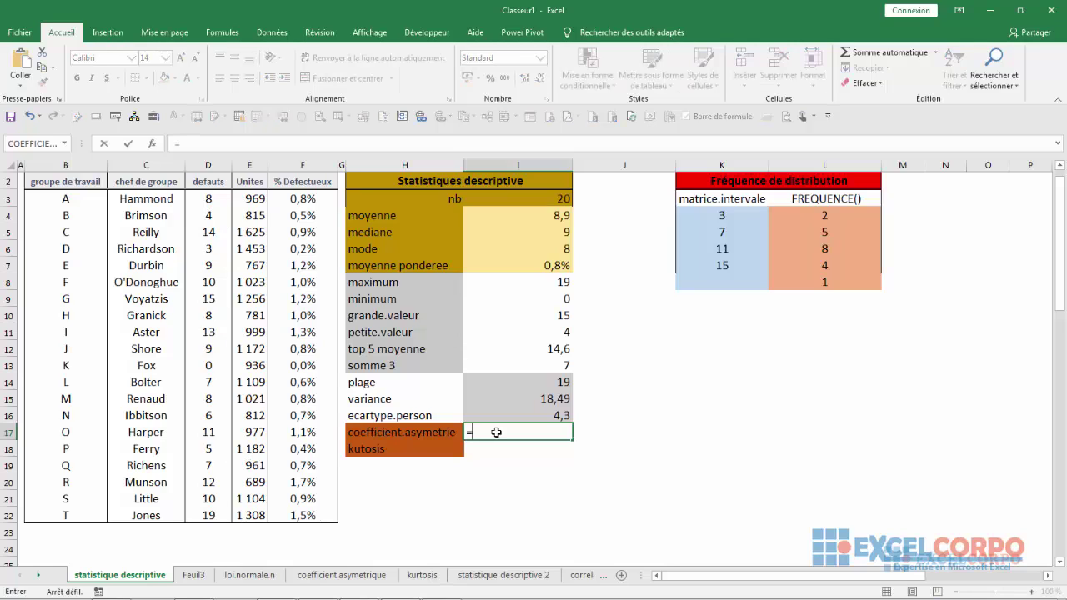
type("co")
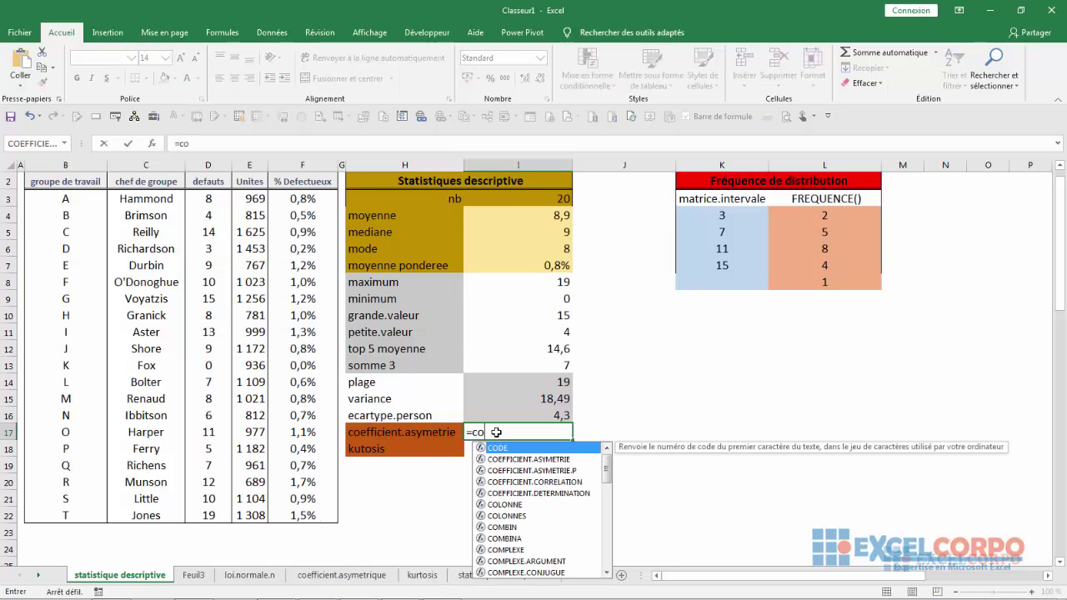
type("e")
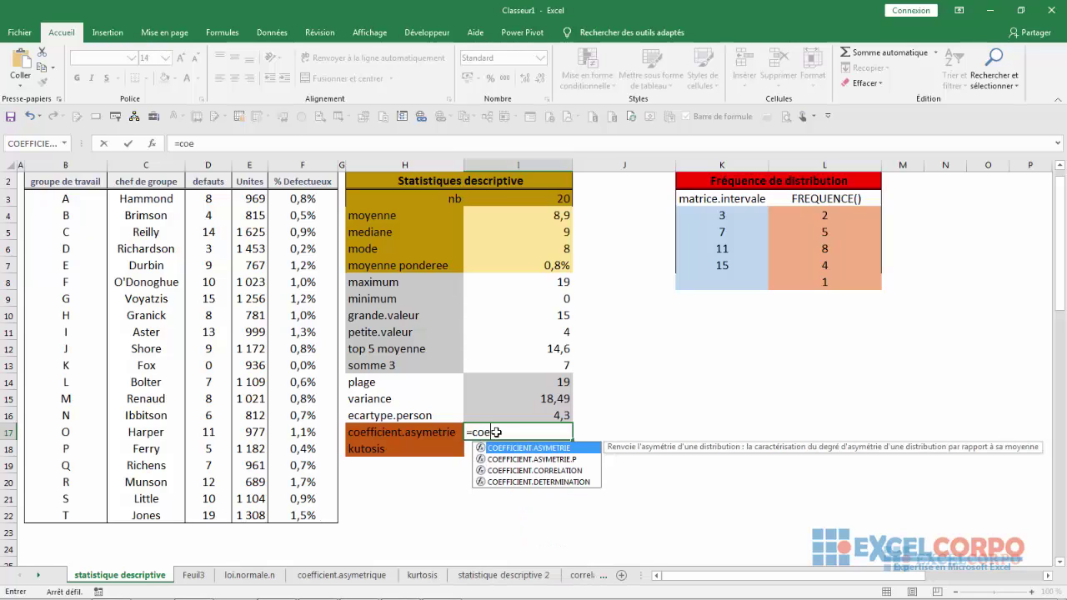
double_click(528, 450)
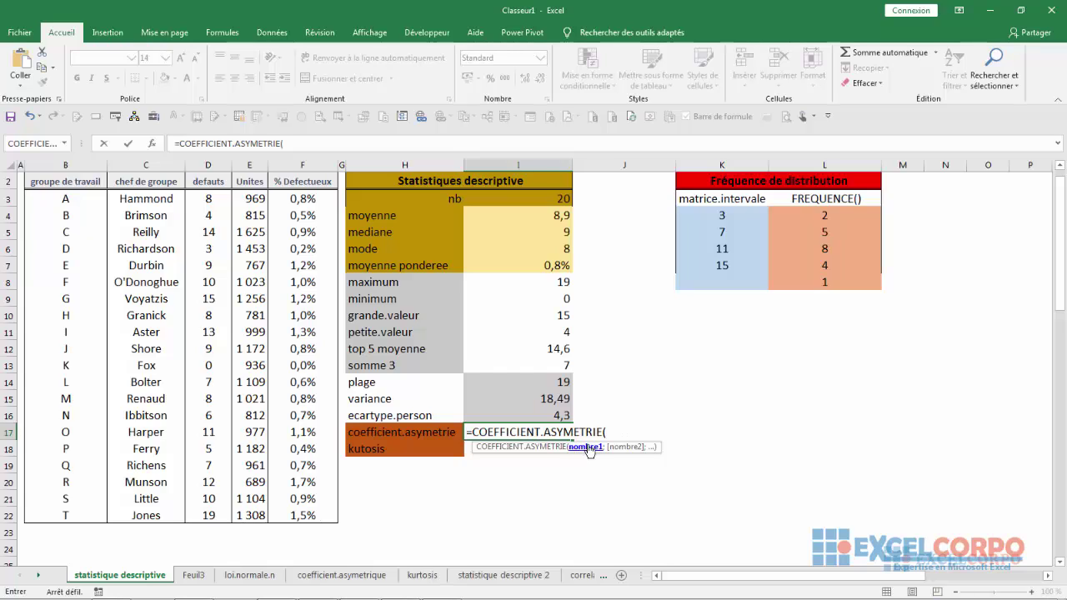
type("D3")
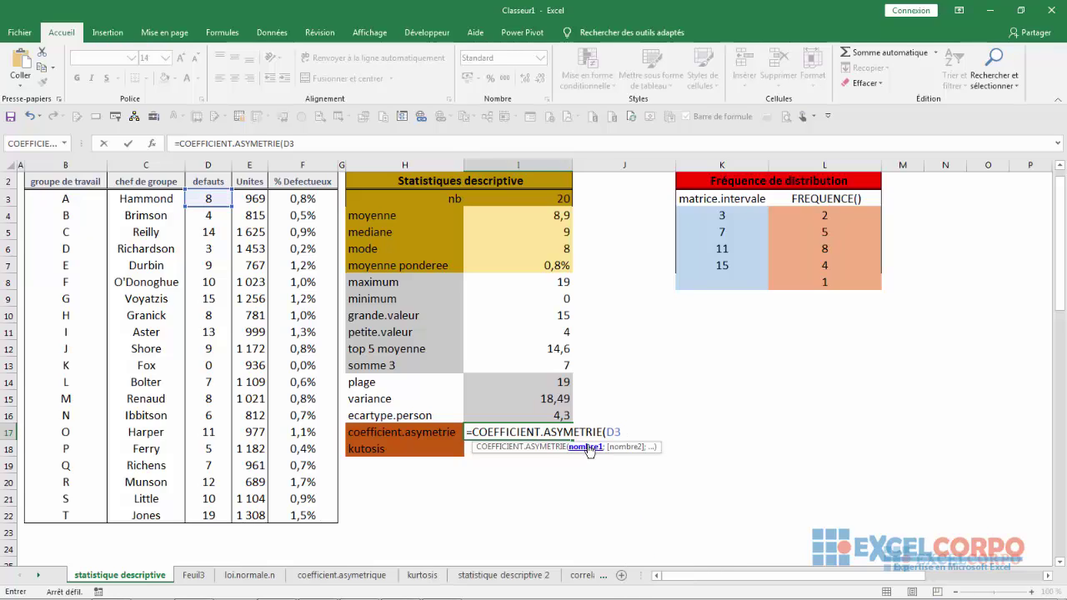
type(":D22")
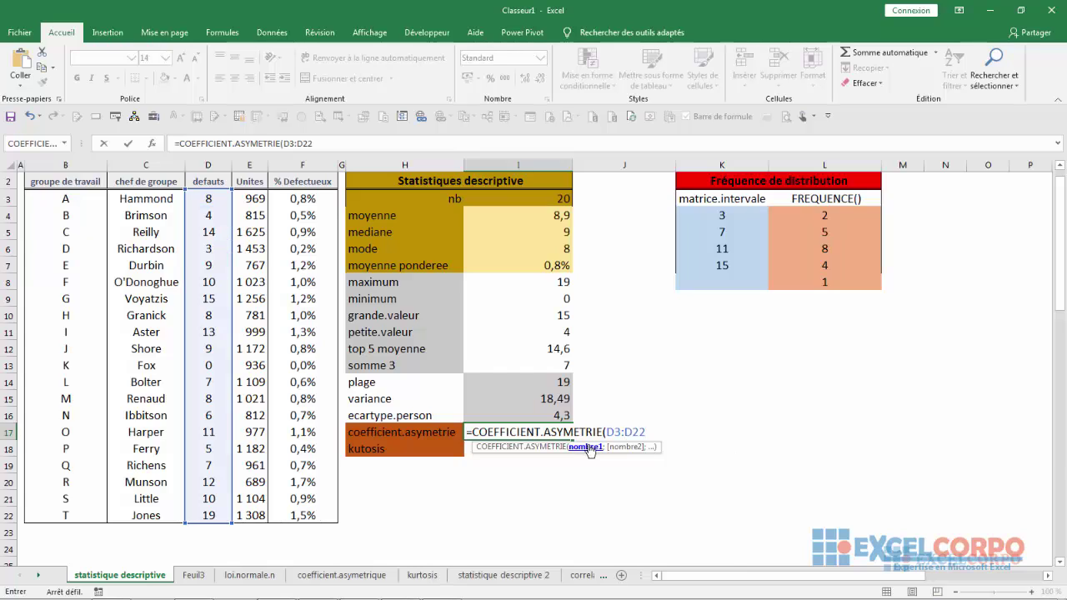
type(")")
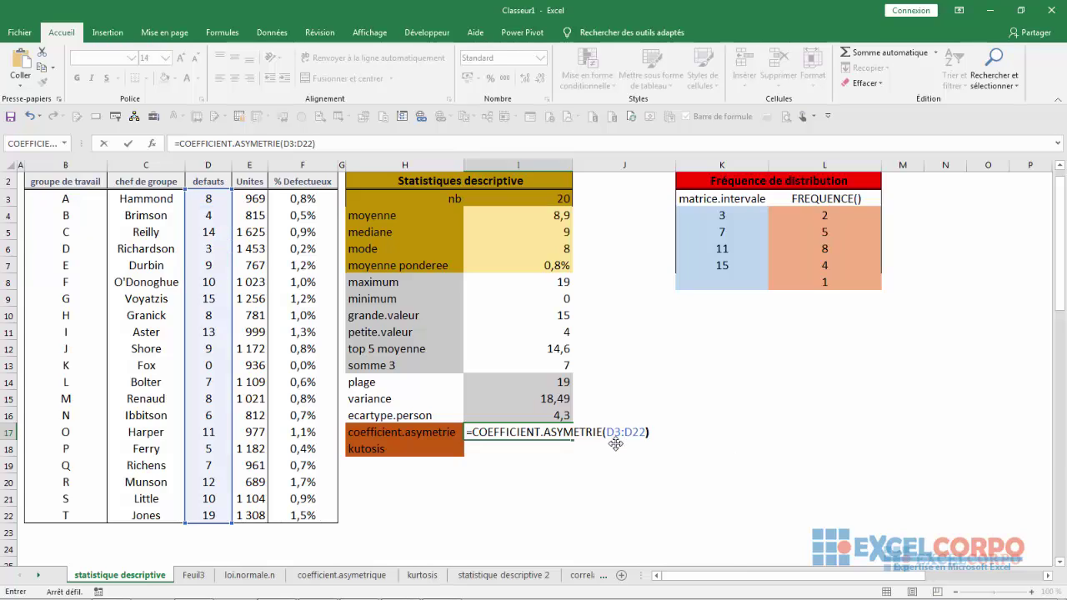
key("Return")
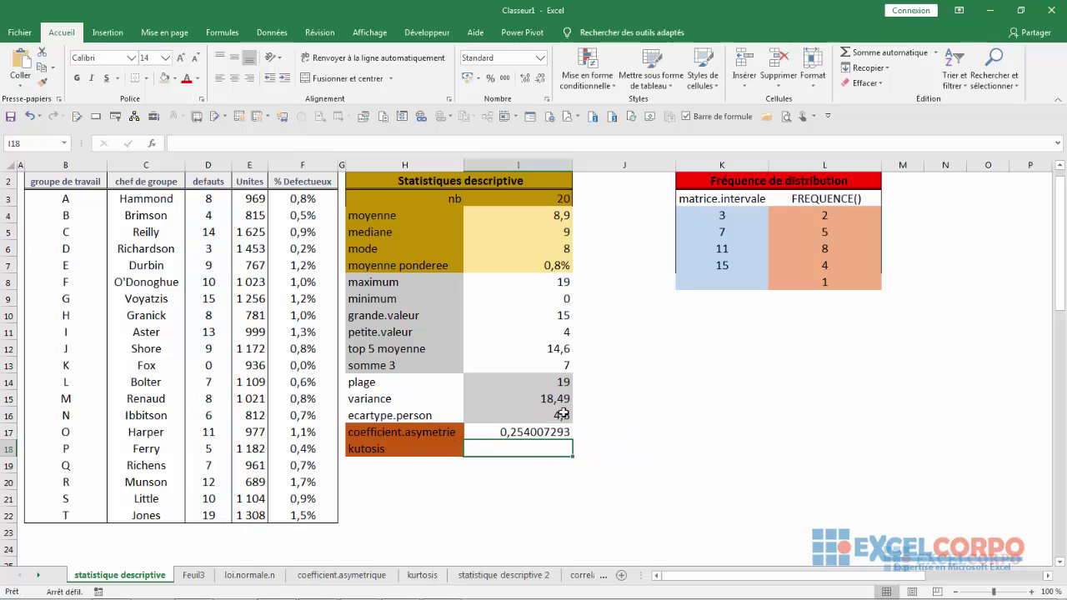
left_click(530, 434)
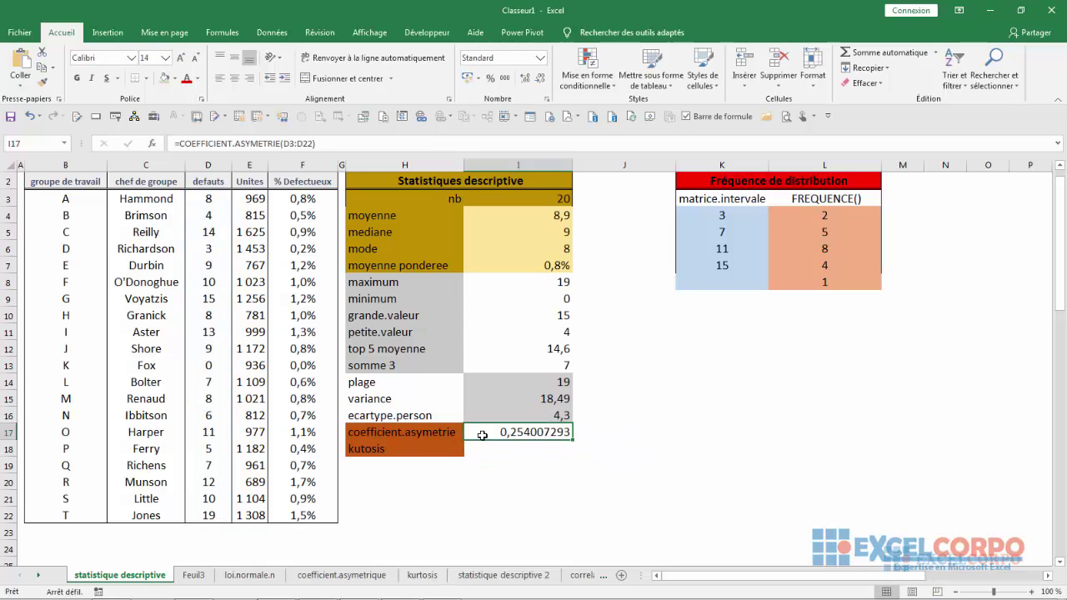
Select cell I18 for the kurtosis, and examine the negative and positive kurtosis charts on the kurtosis sheet.
left_click(485, 447)
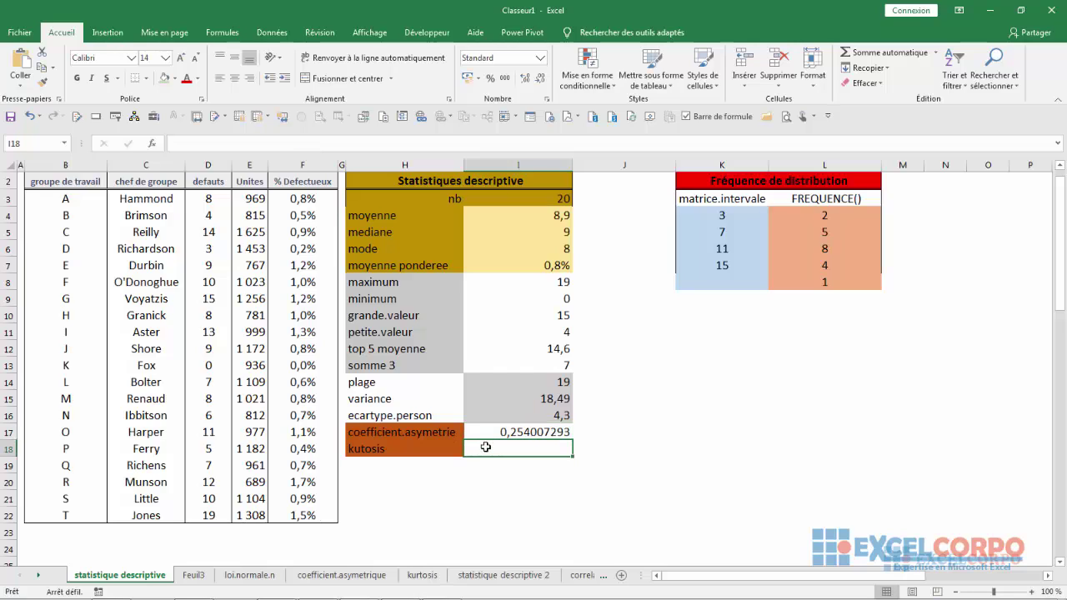
left_click(421, 575)
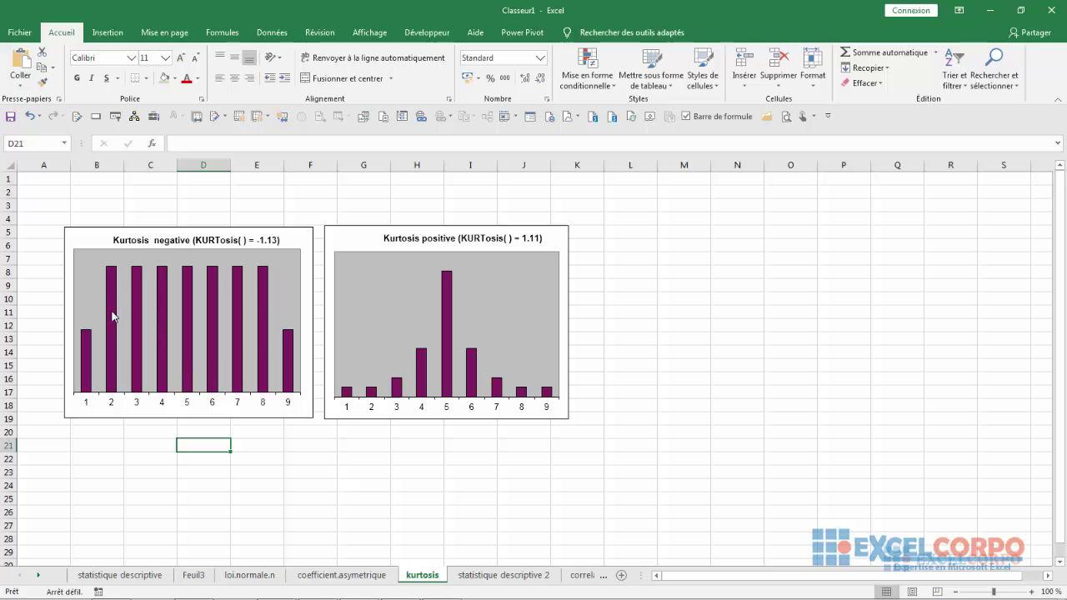
left_click(149, 314)
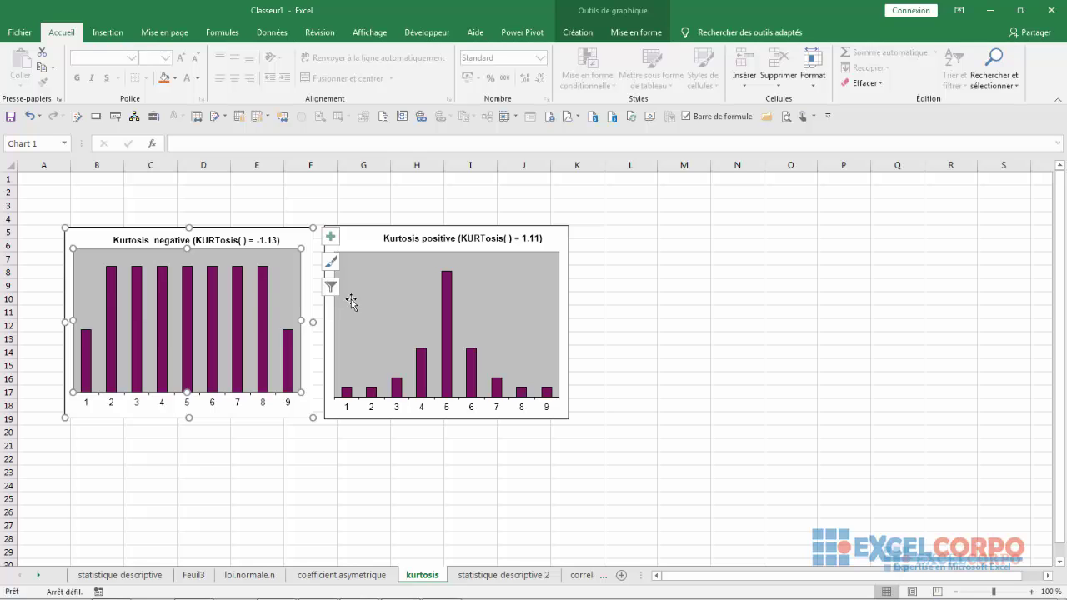
left_click(429, 311)
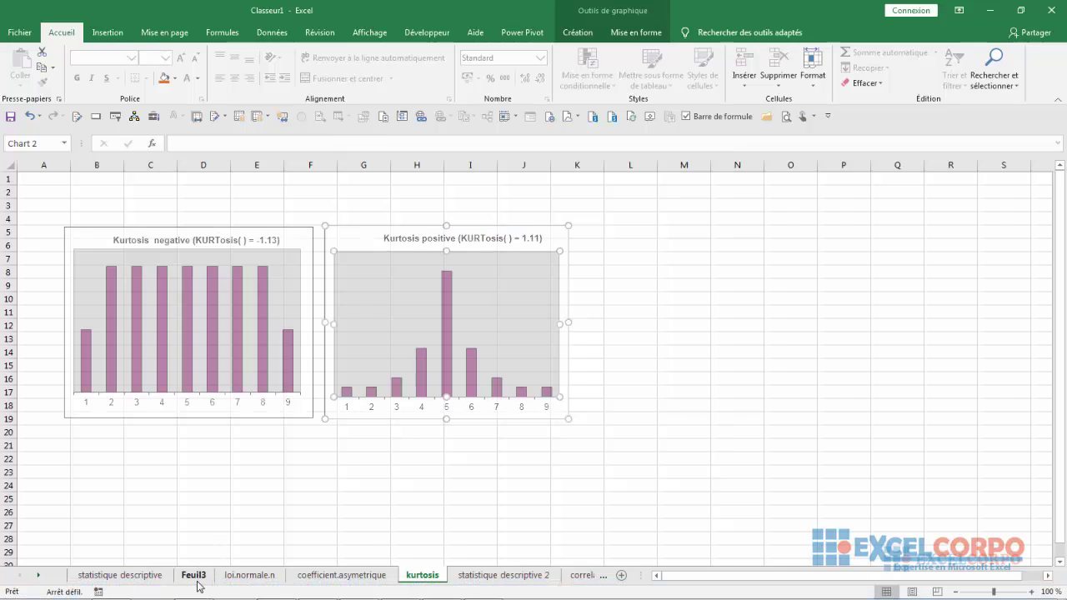
Return to the statistique descriptive sheet and review the KURTOSIS function's description and arguments for cell I18, cancelling without inserting it.
left_click(125, 576)
left_click(156, 145)
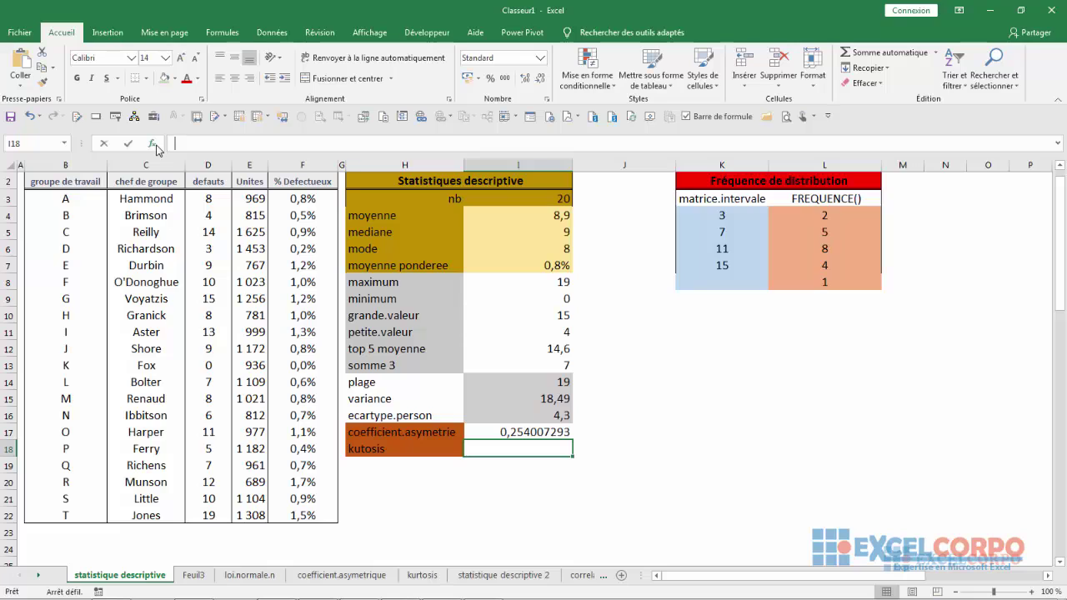
left_click(674, 272)
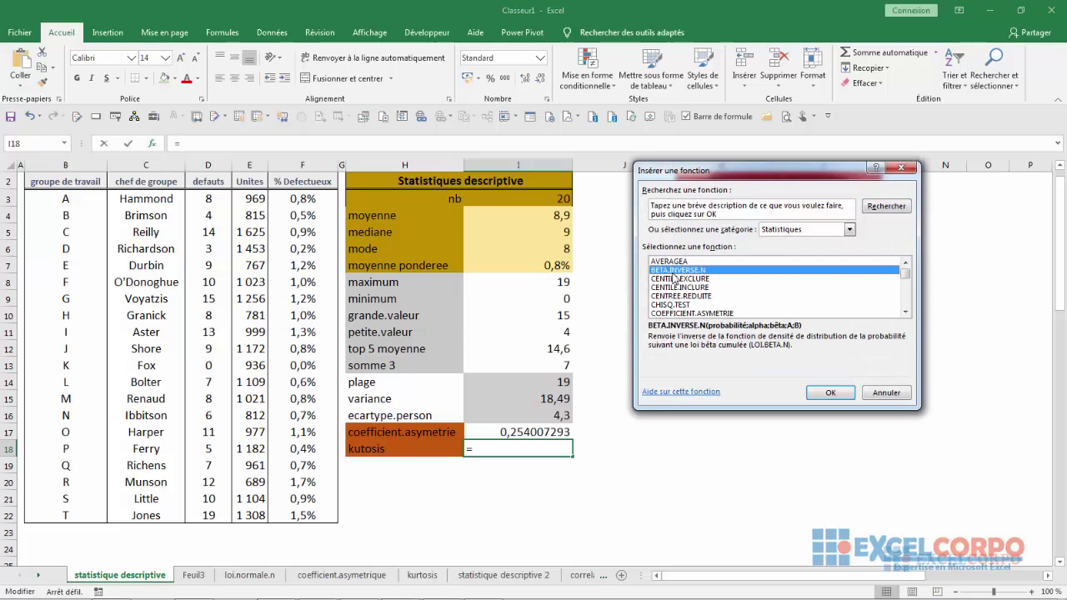
key("k")
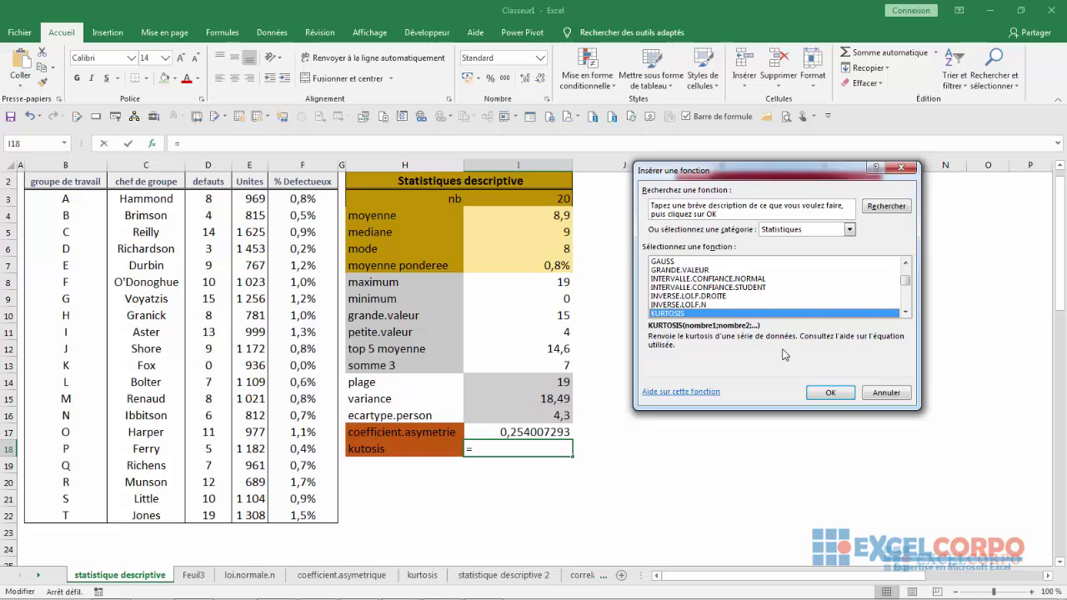
left_click(831, 391)
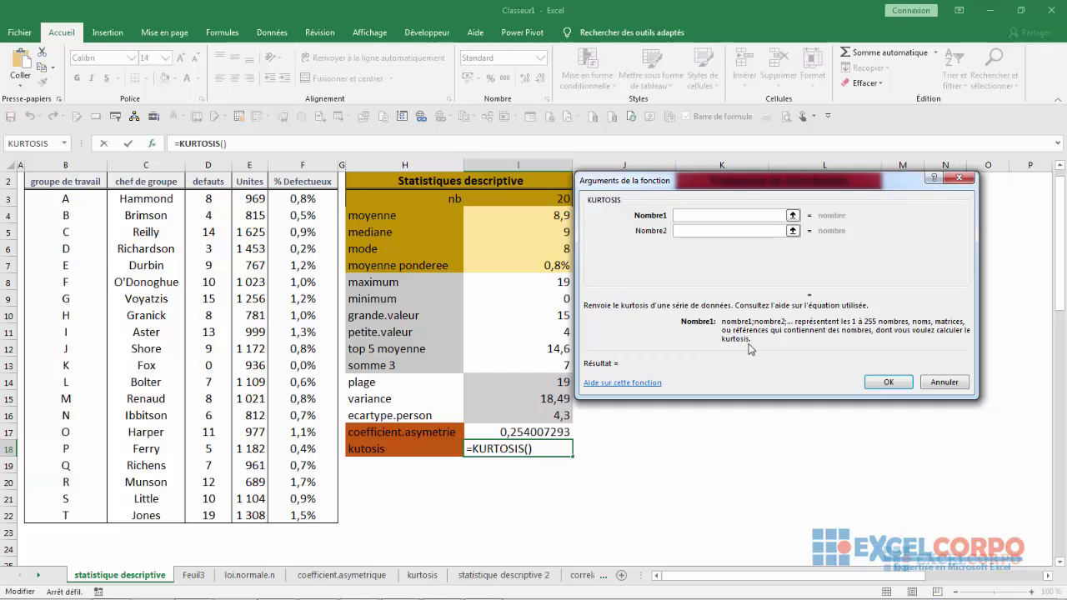
key("Escape")
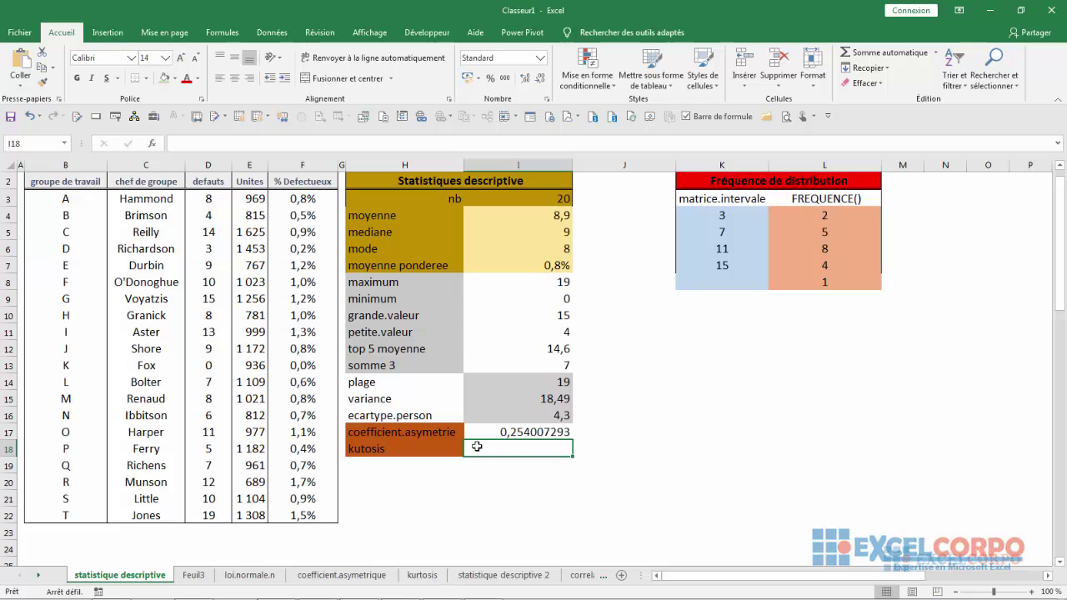
Enter =KURTOSIS(D3:D22) in cell I18 to calculate the kurtosis of the defauts column, keeping the cell selected.
type("=")
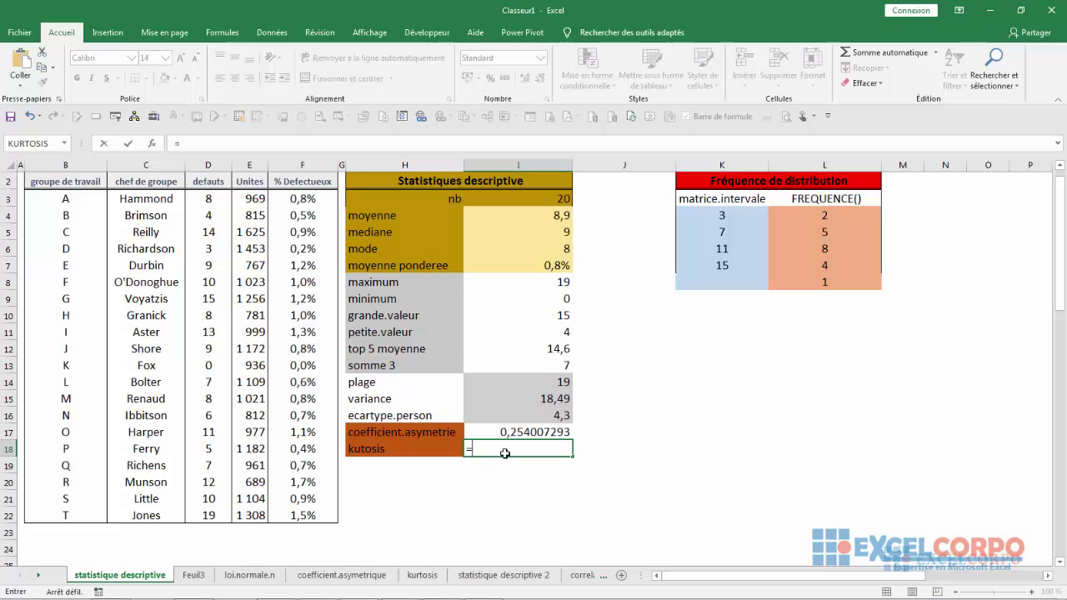
type("kur")
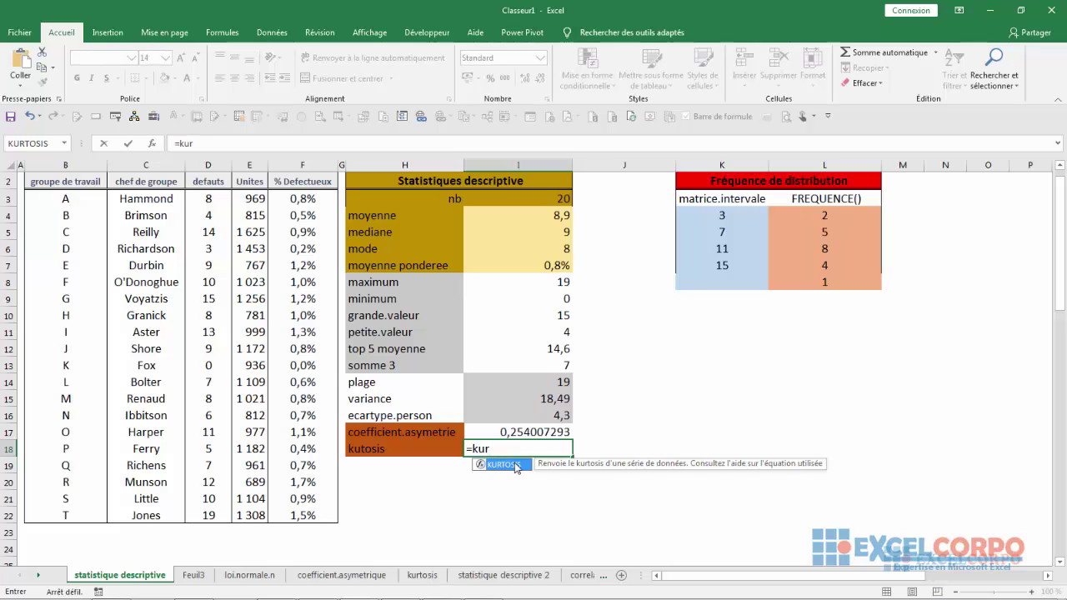
double_click(516, 467)
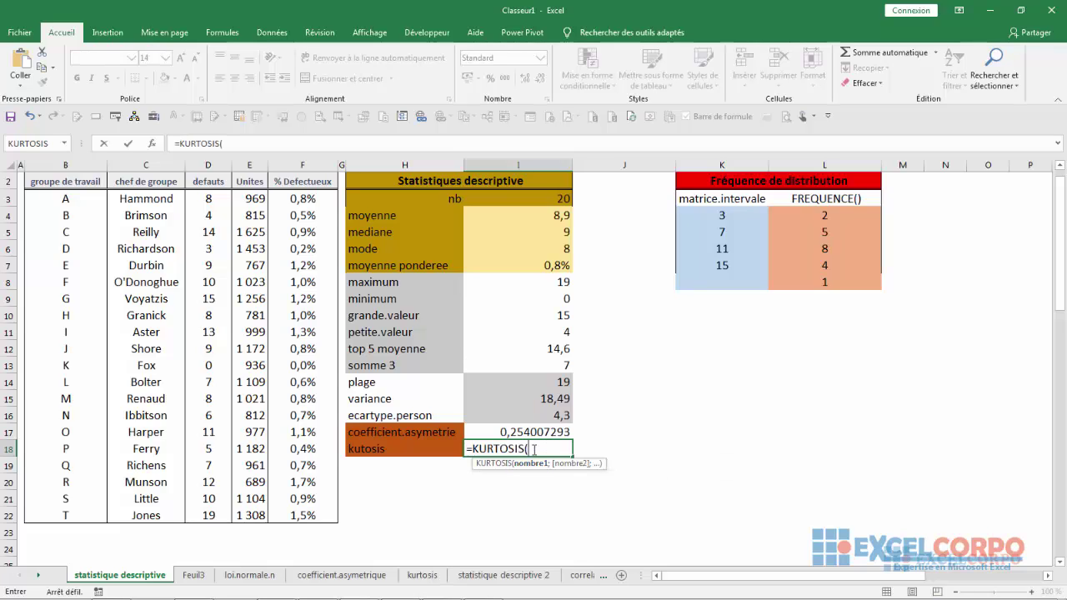
type("D3")
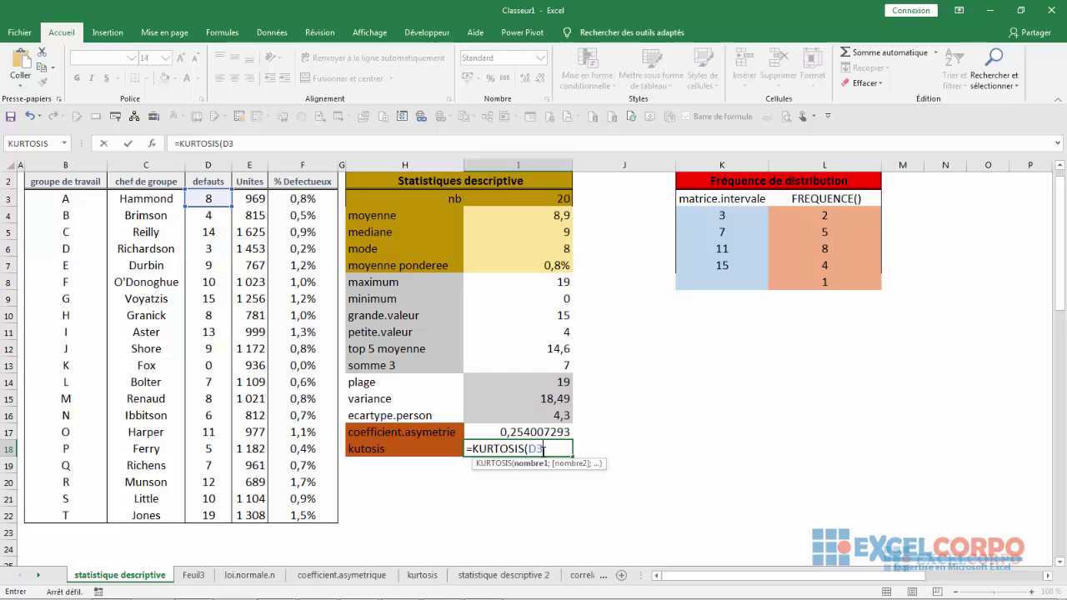
type(":D22)")
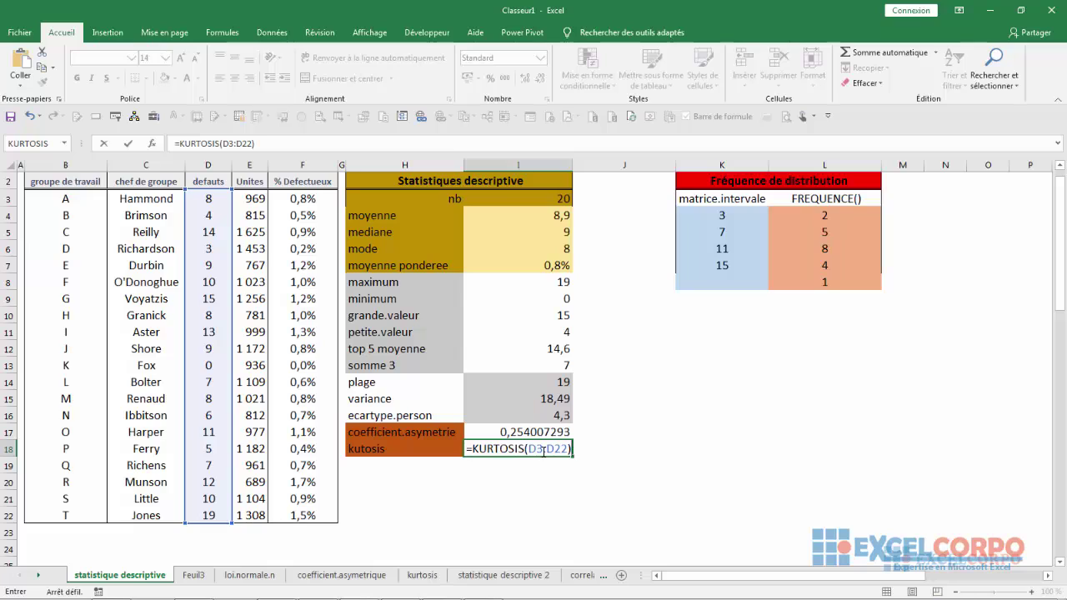
key("ctrl+Return")
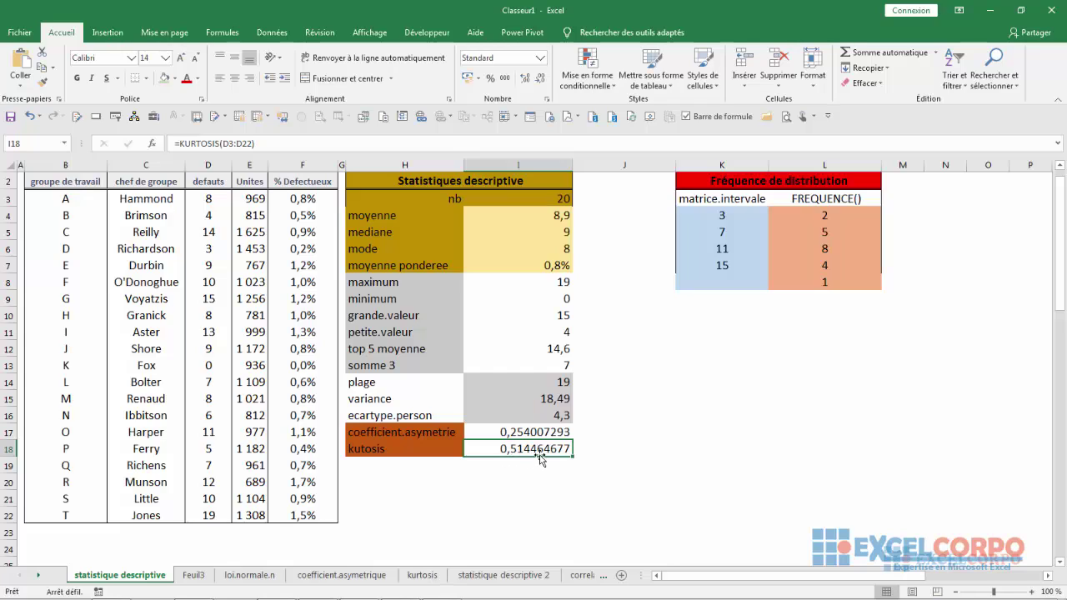
left_click(366, 297)
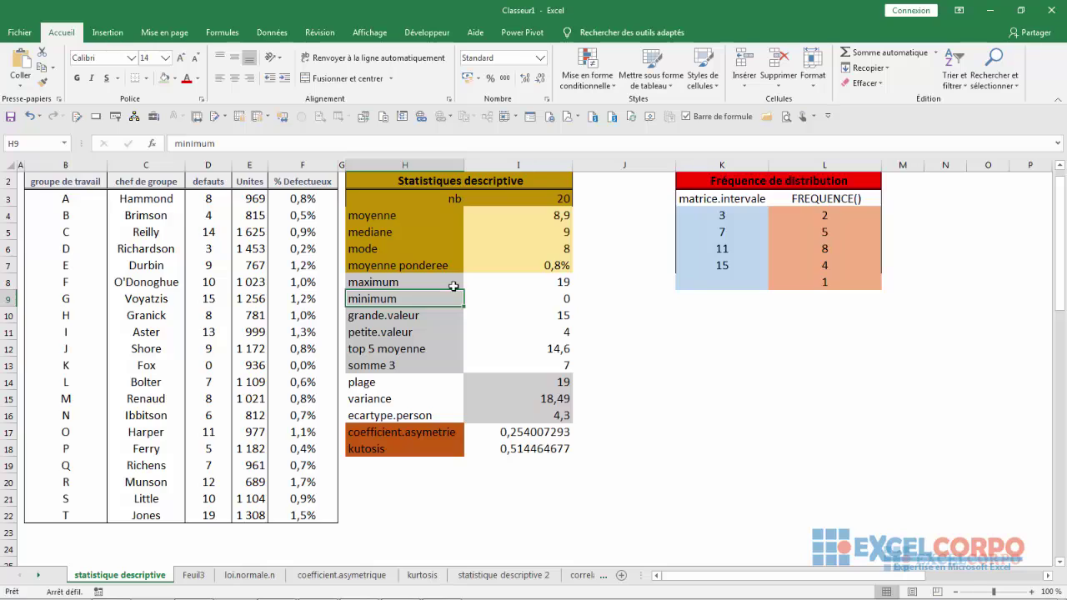
mouse_move(746, 575)
left_mouse_down()
mouse_move(774, 570)
mouse_move(737, 572)
left_mouse_up()
left_click(524, 451)
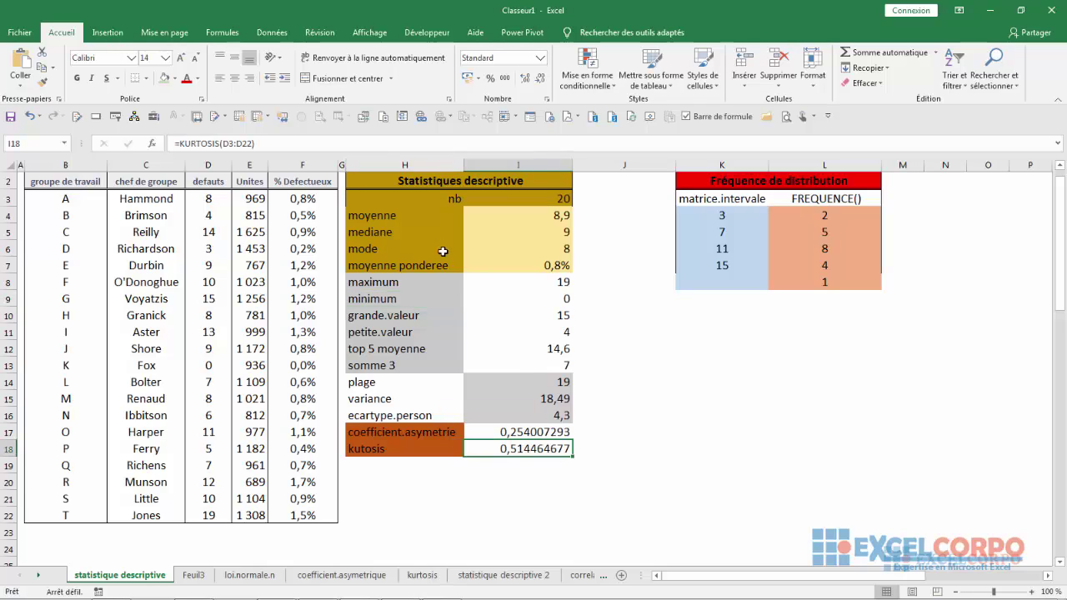
left_click(422, 215)
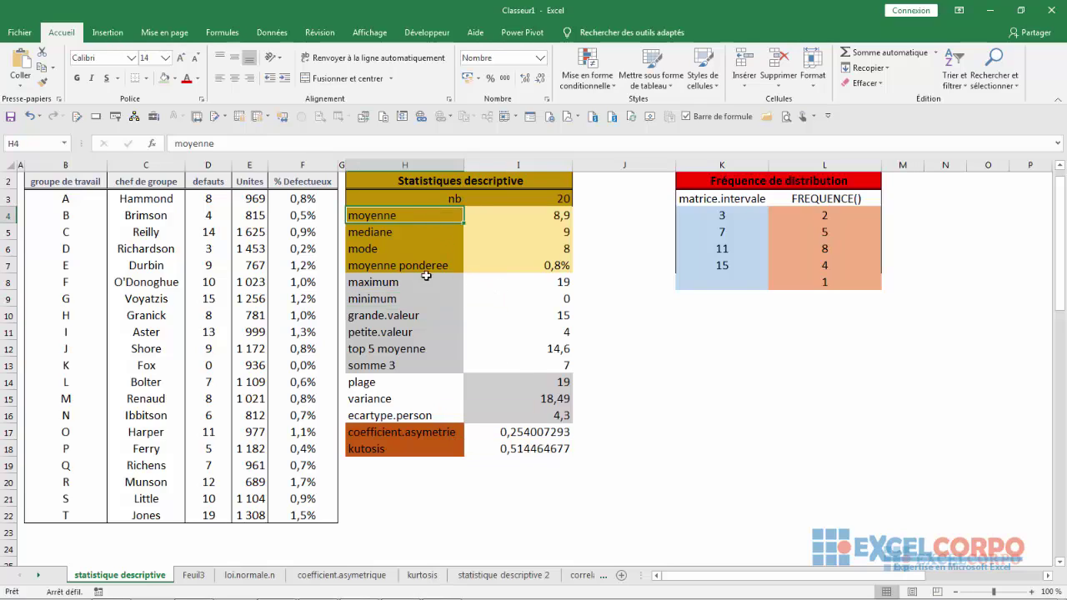
left_click(519, 433)
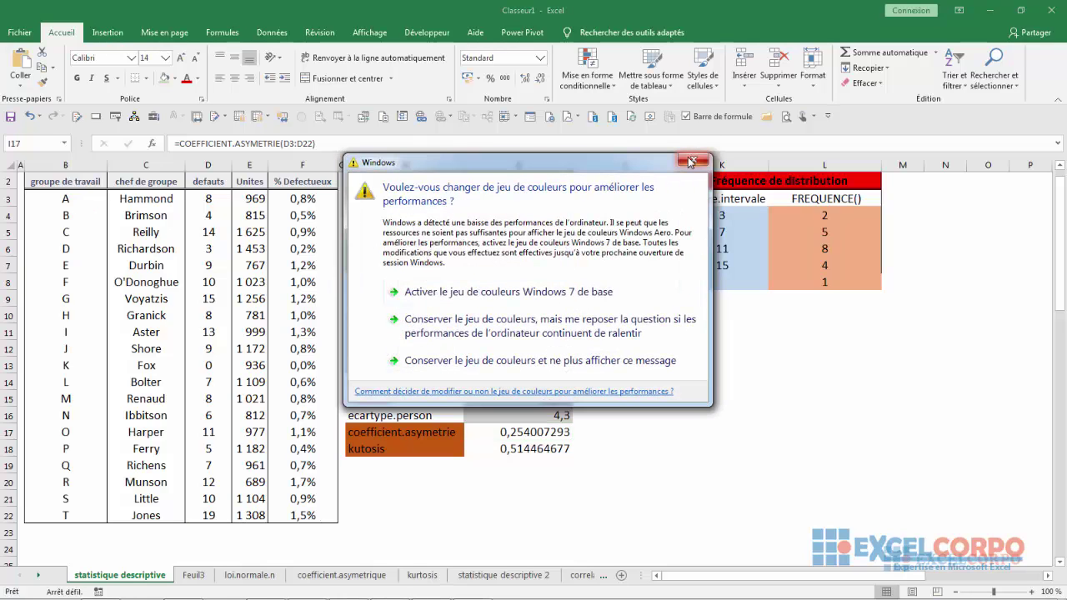
Dismiss the recurring Windows performance prompt, keeping the current colour scheme, and return to the statistique descriptive sheet.
left_click(636, 332)
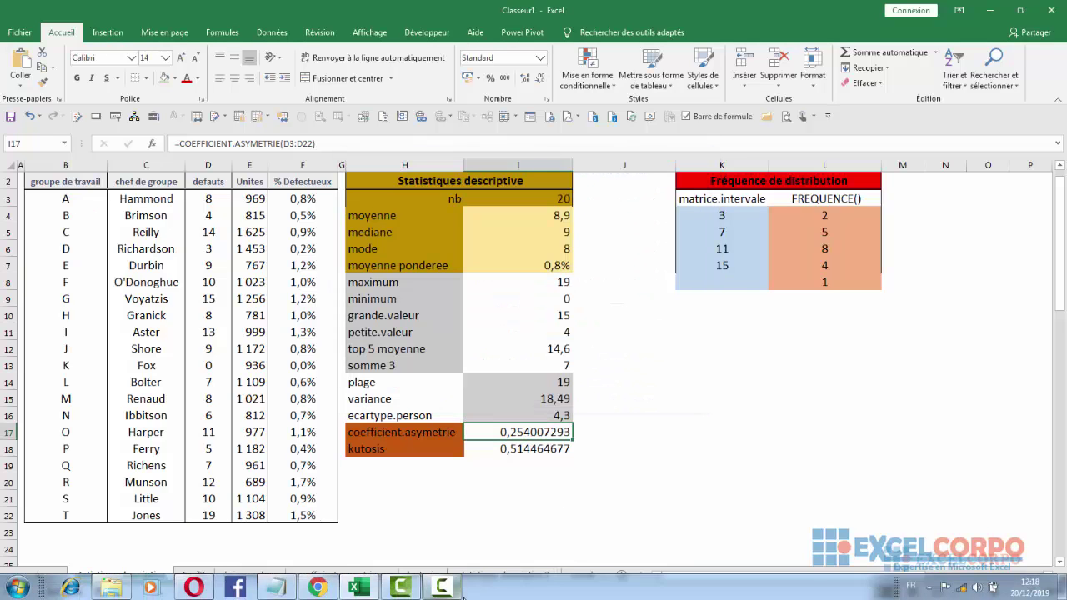
left_click(446, 590)
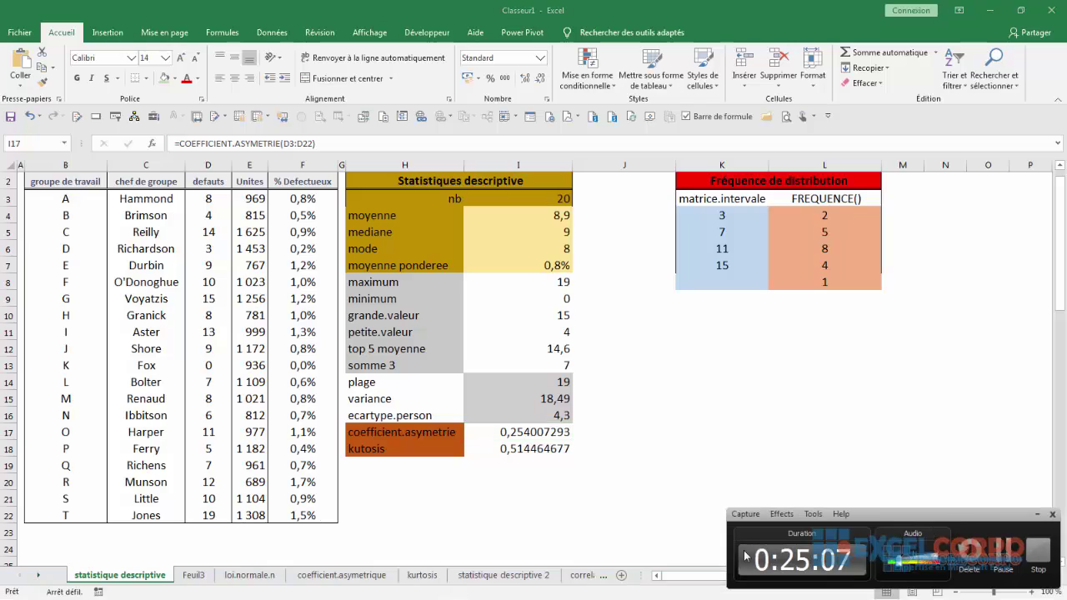
left_click(1005, 546)
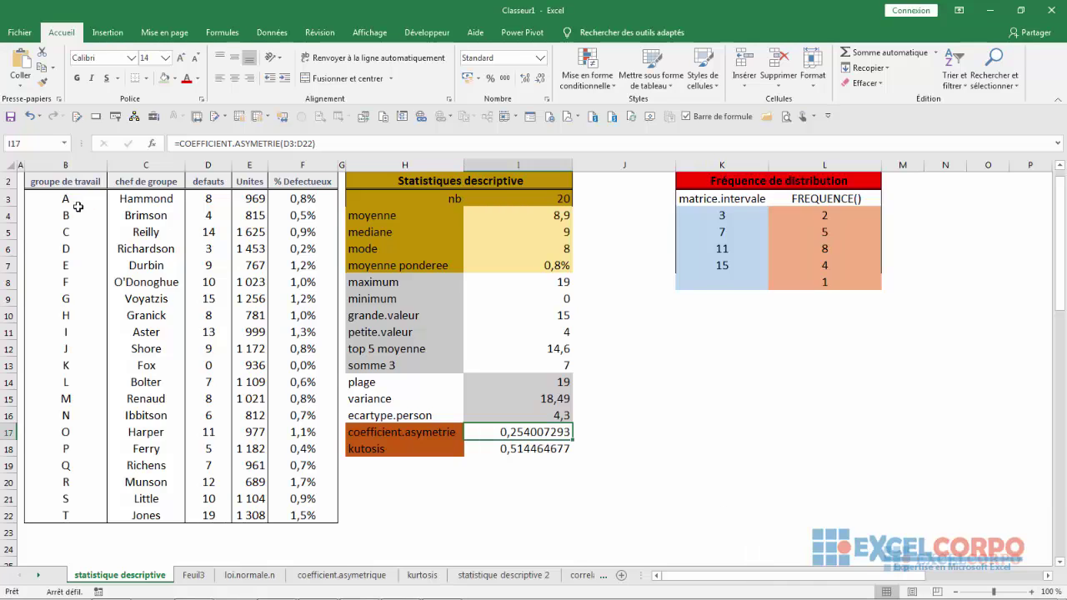
left_click(692, 160)
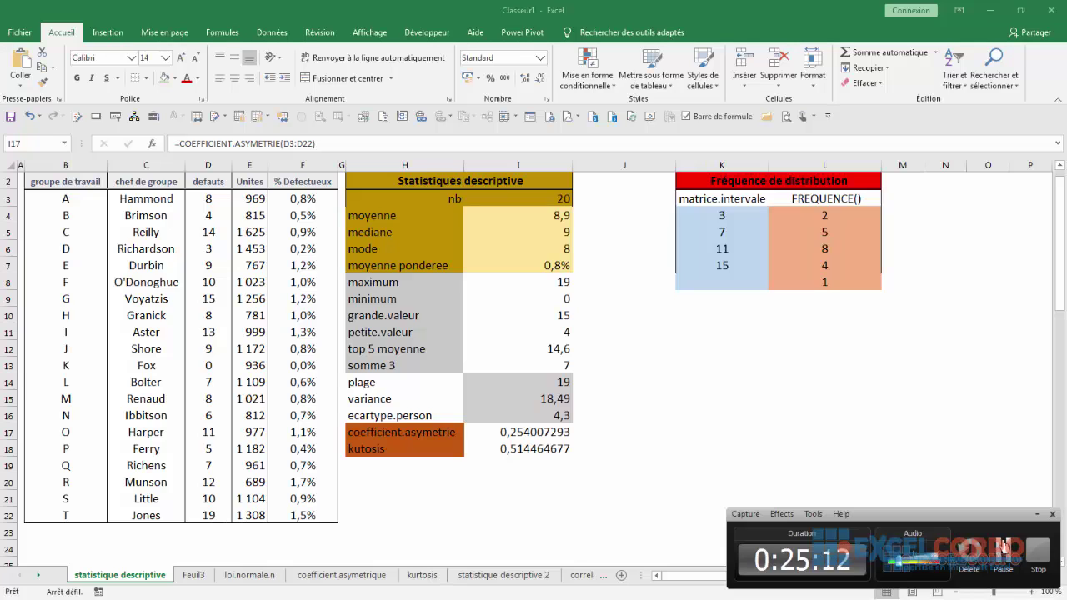
left_click(1005, 548)
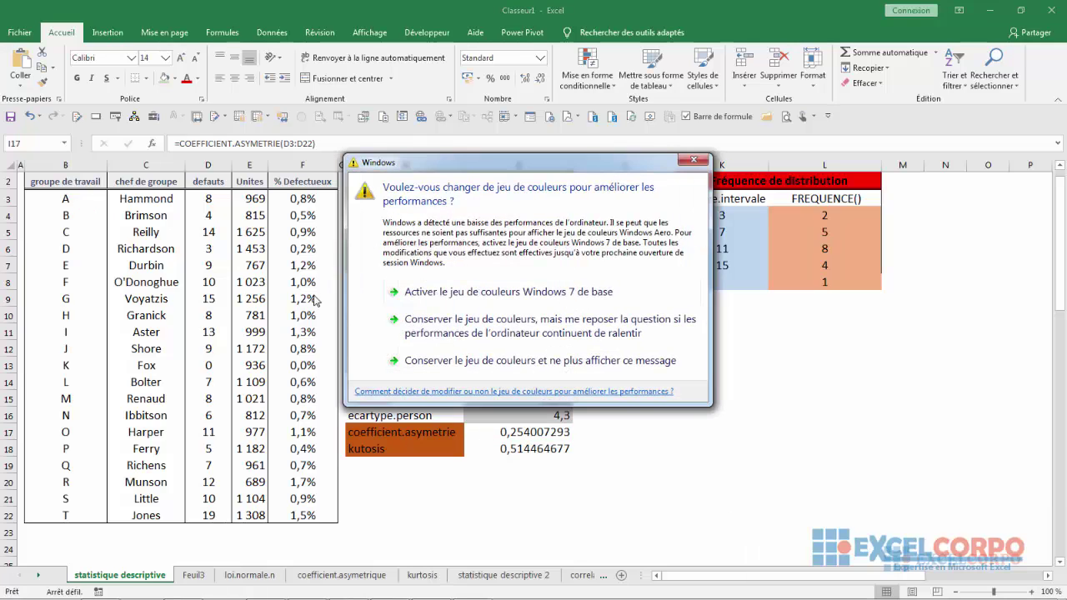
left_click(693, 160)
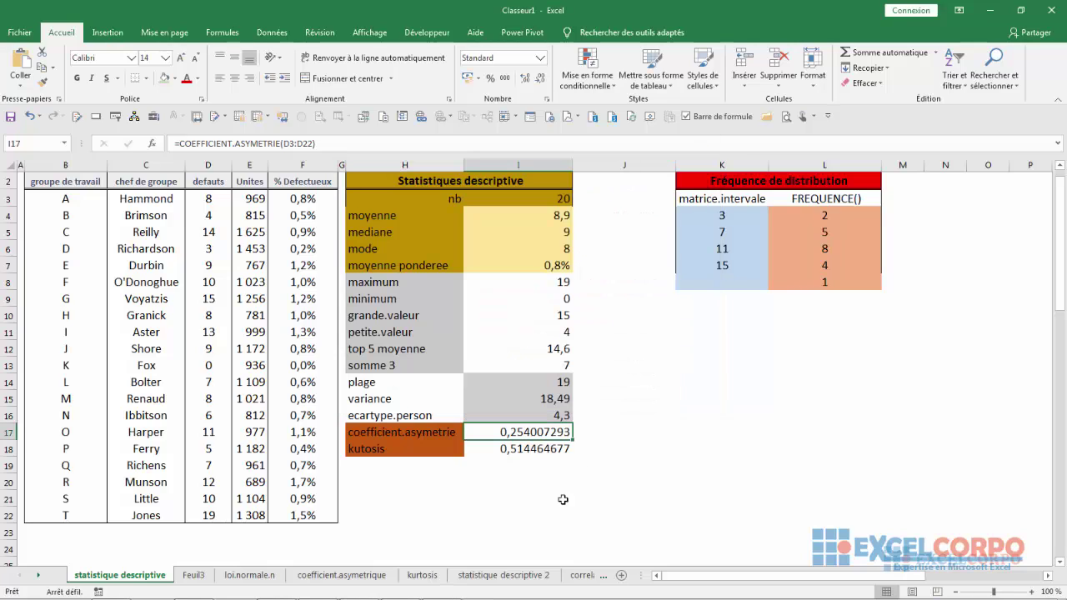